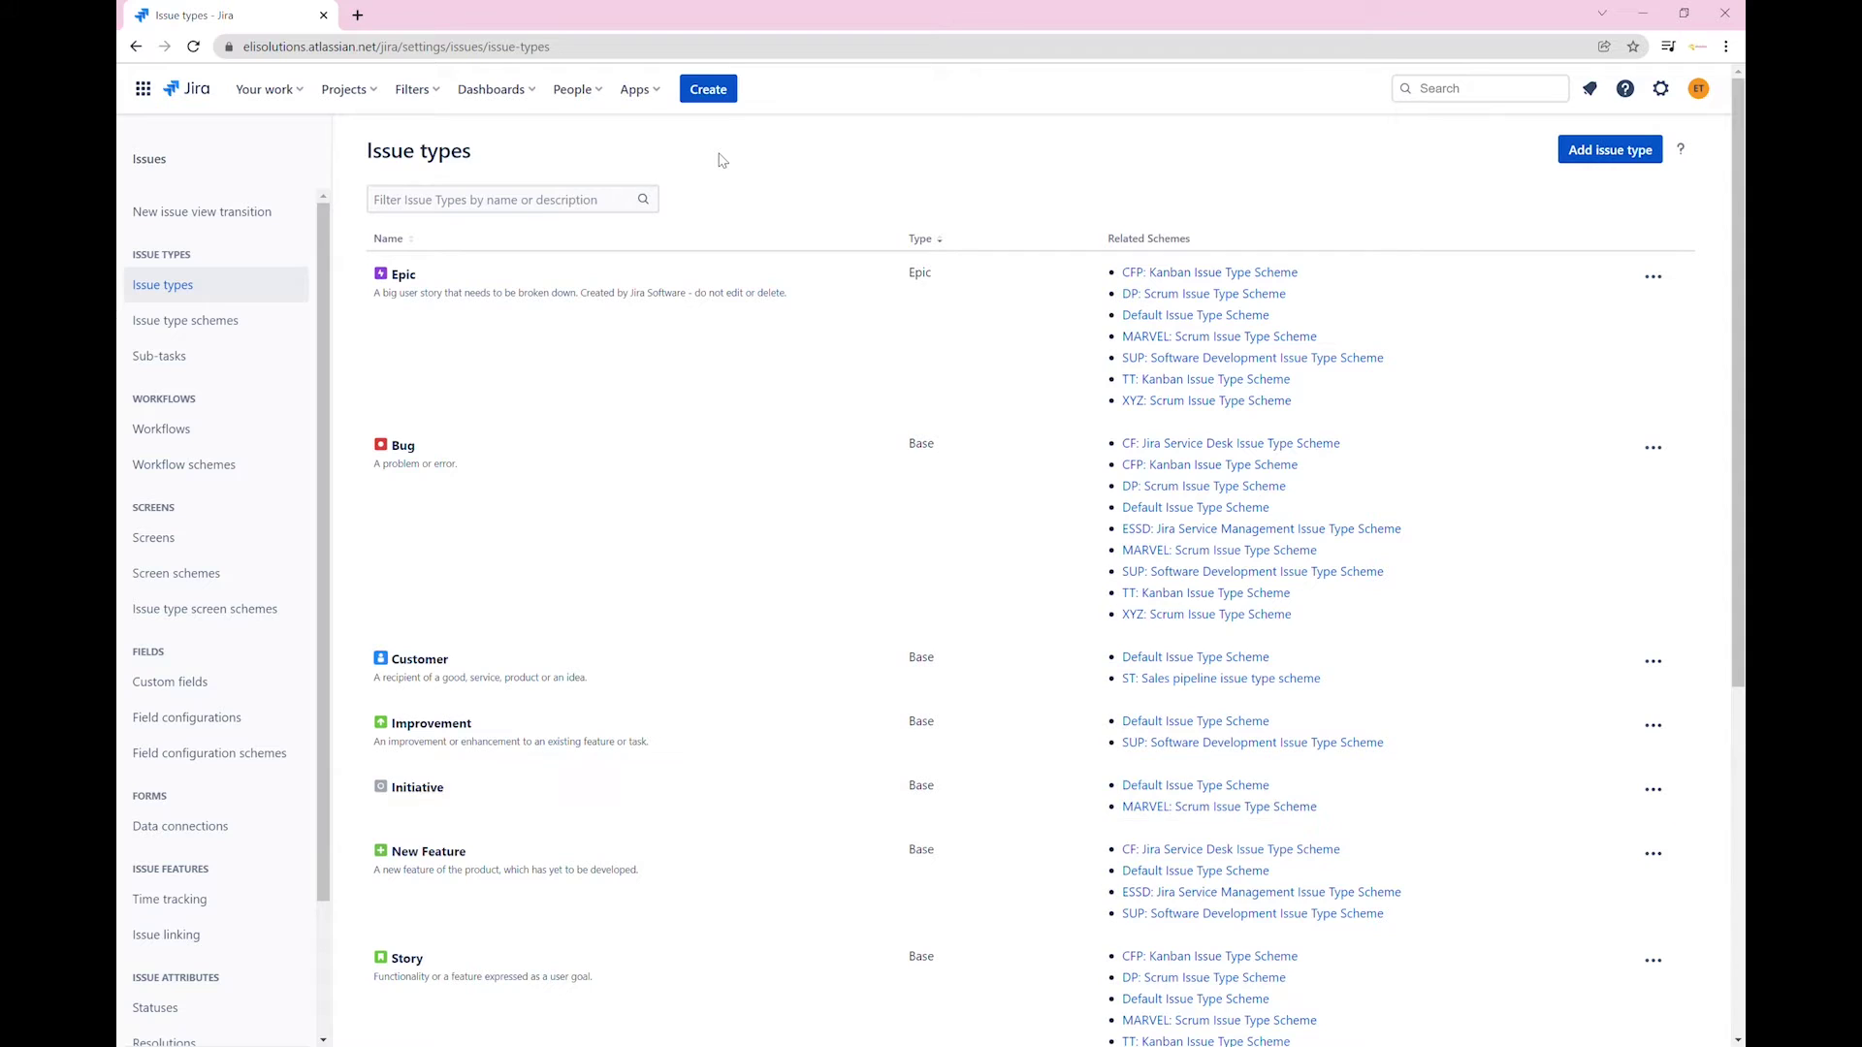
Go from the Issue types admin page to Issue linking to check the existing Initiative - Epic link type
{"action": "left_click", "coordinate": [166, 937]}
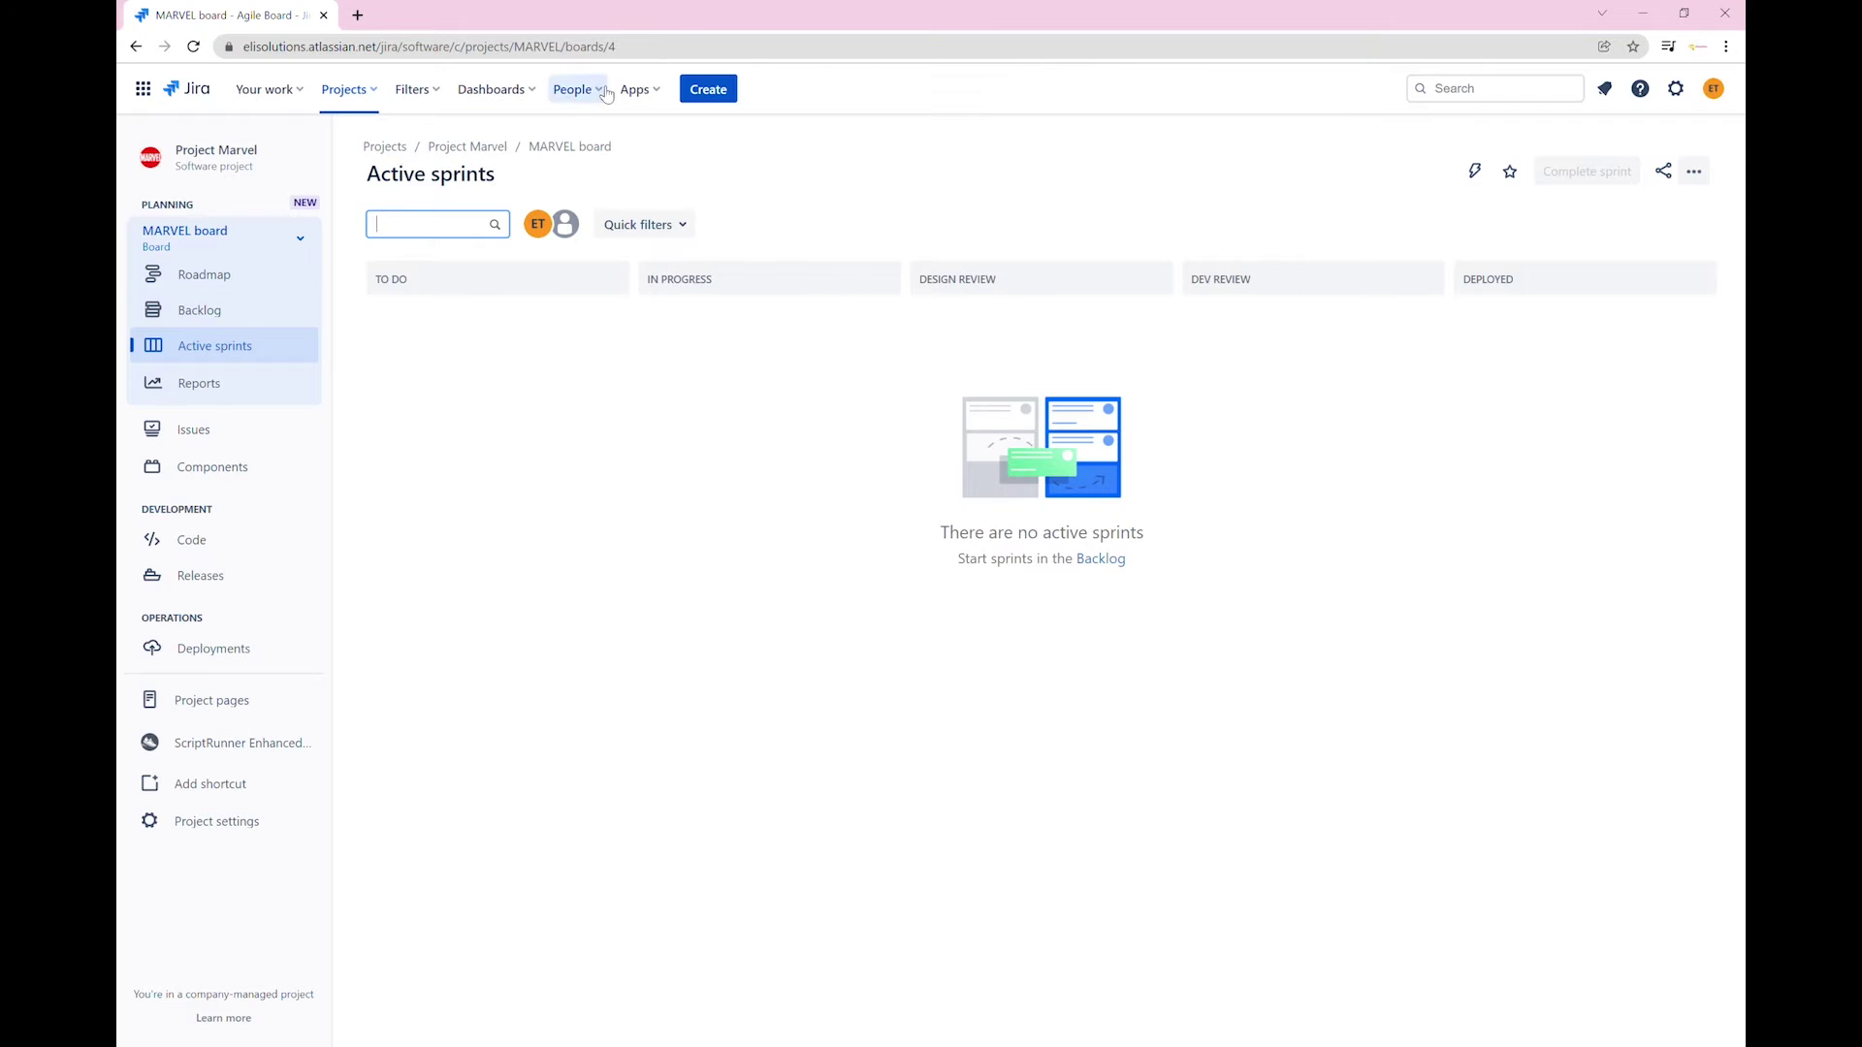
Open the Create issue dialog for a new Initiative in Project Marvel
{"action": "left_click", "coordinate": [702, 93]}
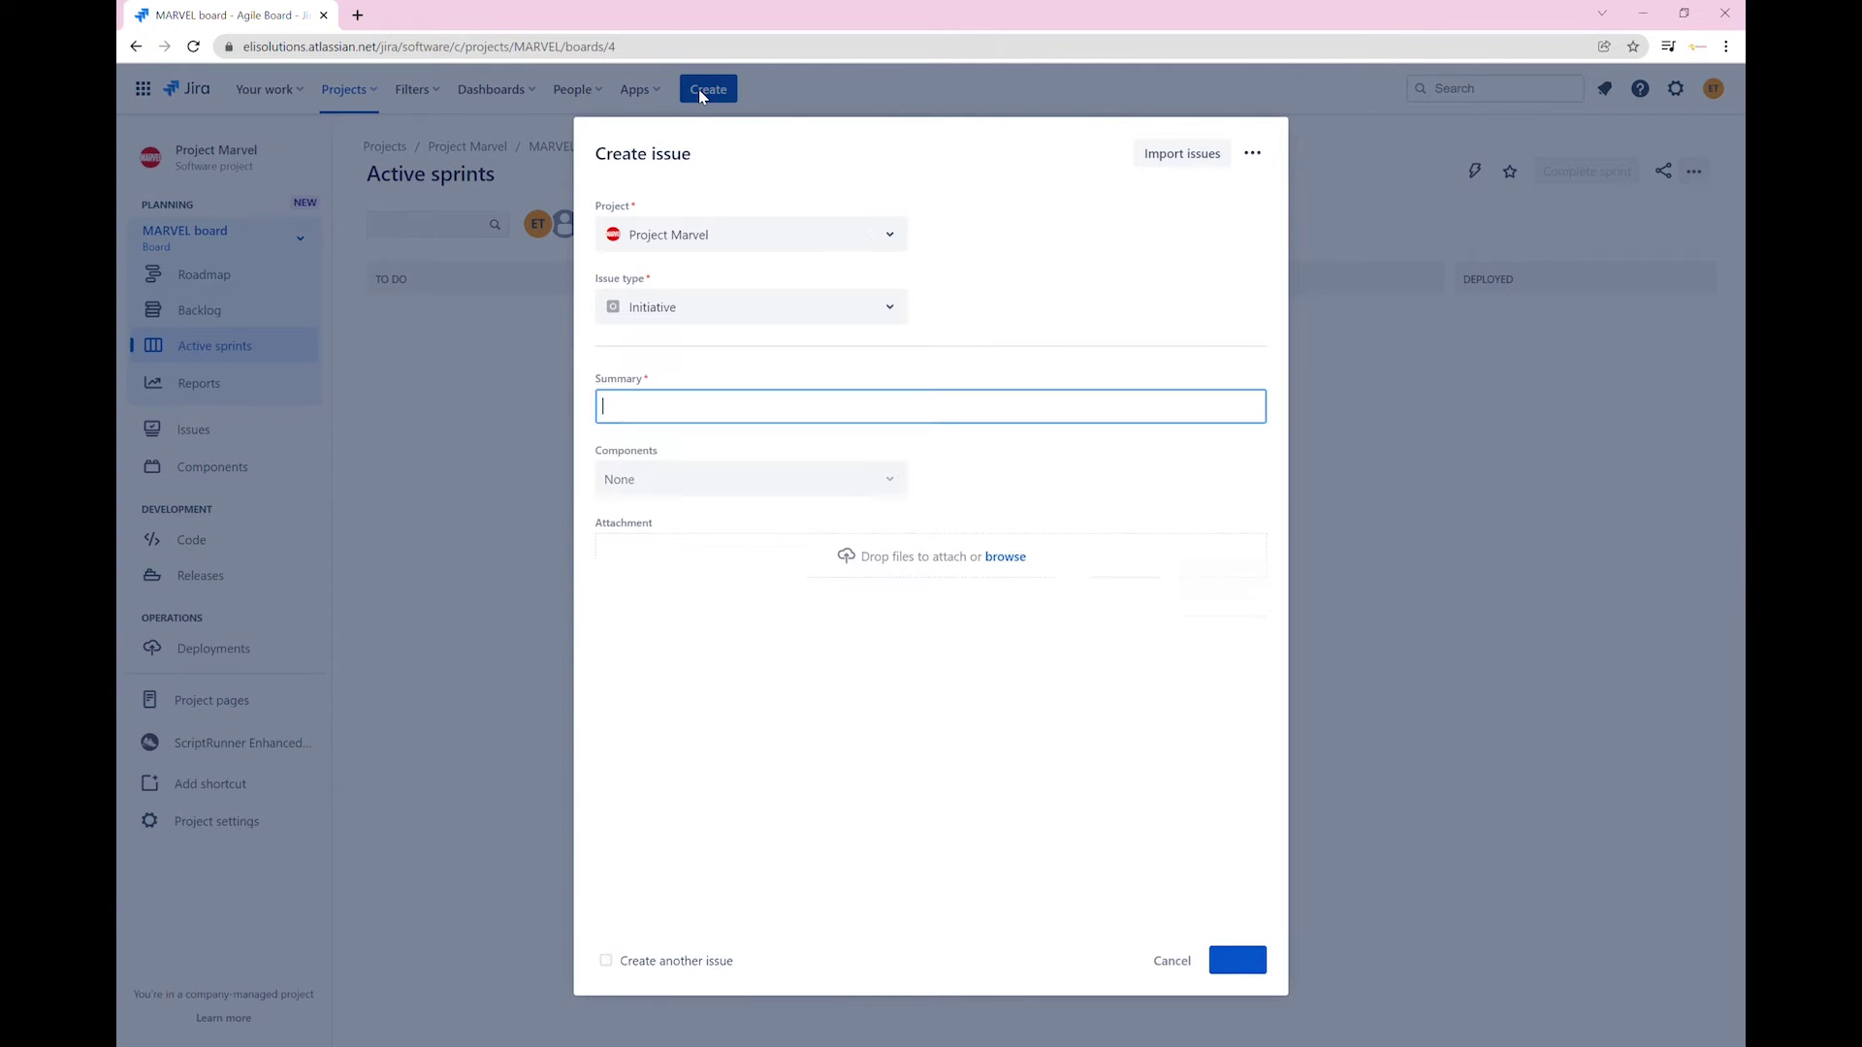
Enter 'New Initiative' as the issue summary
{"action": "type", "text": "New Initiative"}
{"action": "left_click", "coordinate": [965, 482]}
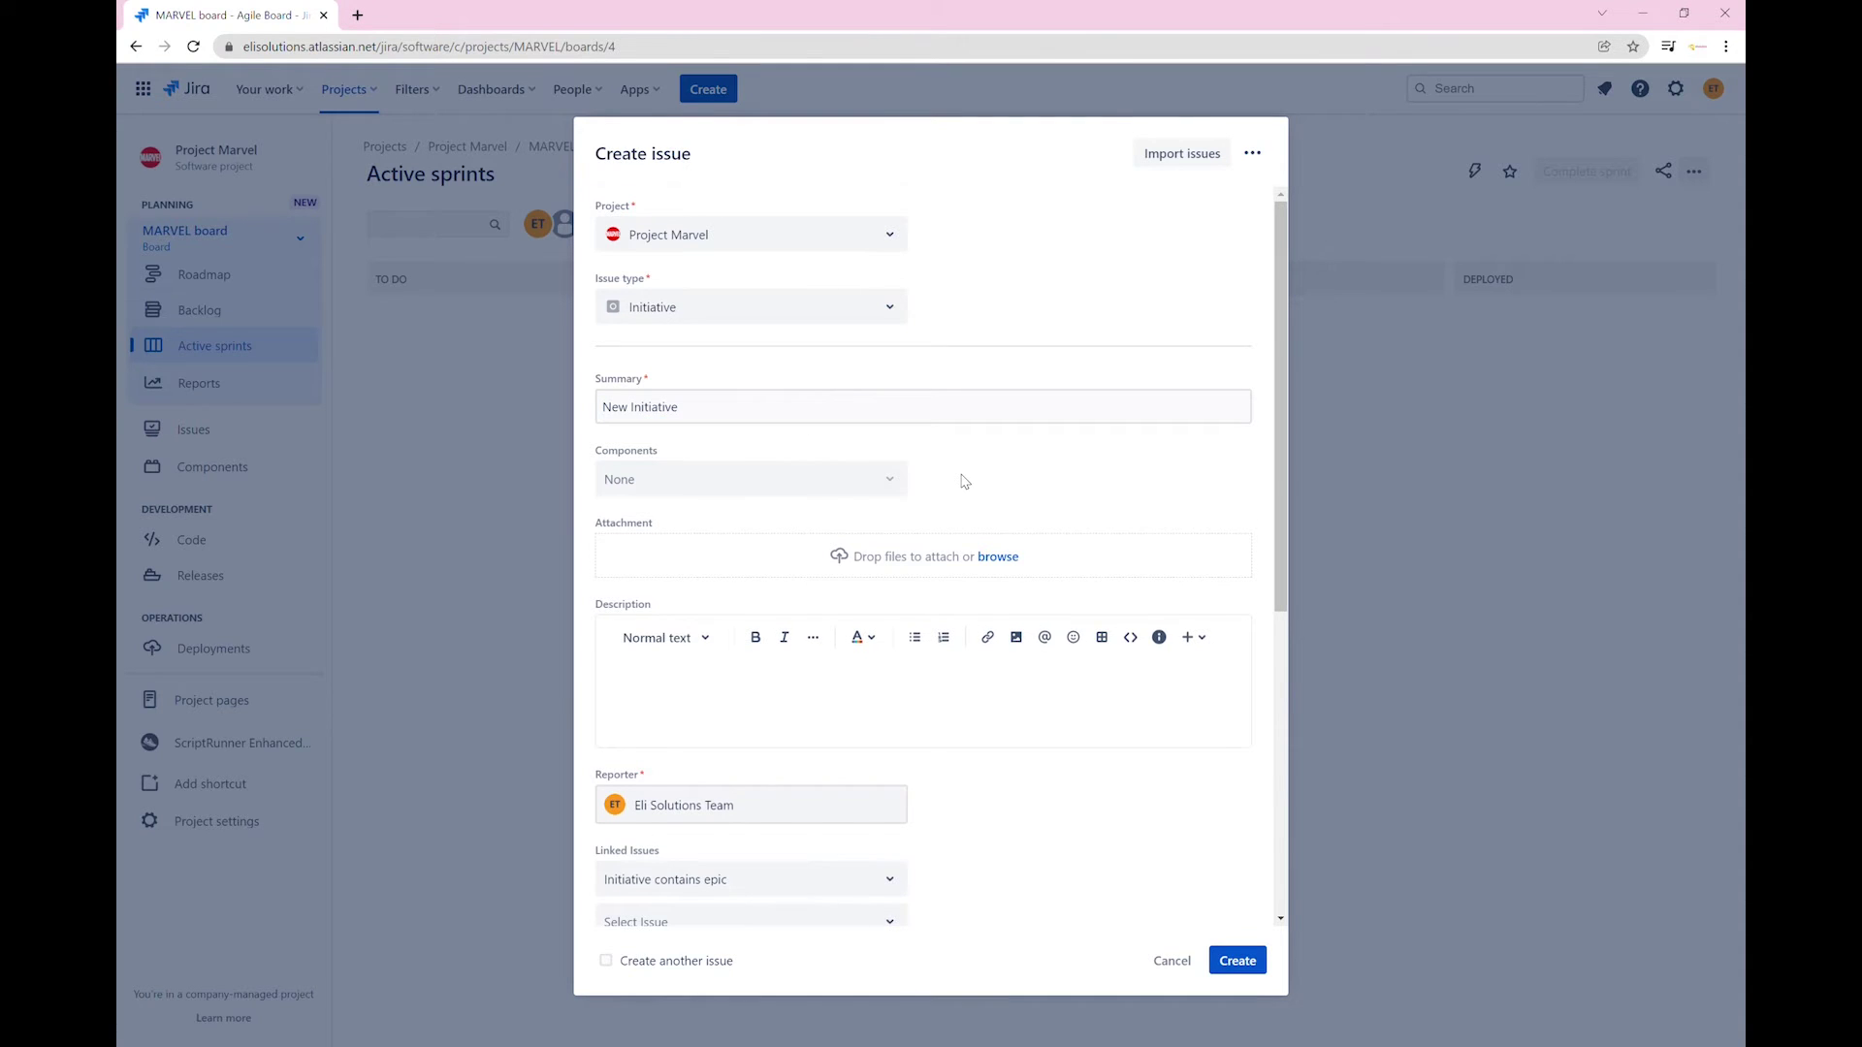
Link epics MARVEL-33 and MARVEL-32 via 'Initiative contains epic', then create and open MARVEL-57
{"action": "scroll", "coordinate": [965, 482], "scroll_direction": "down", "scroll_amount": 4}
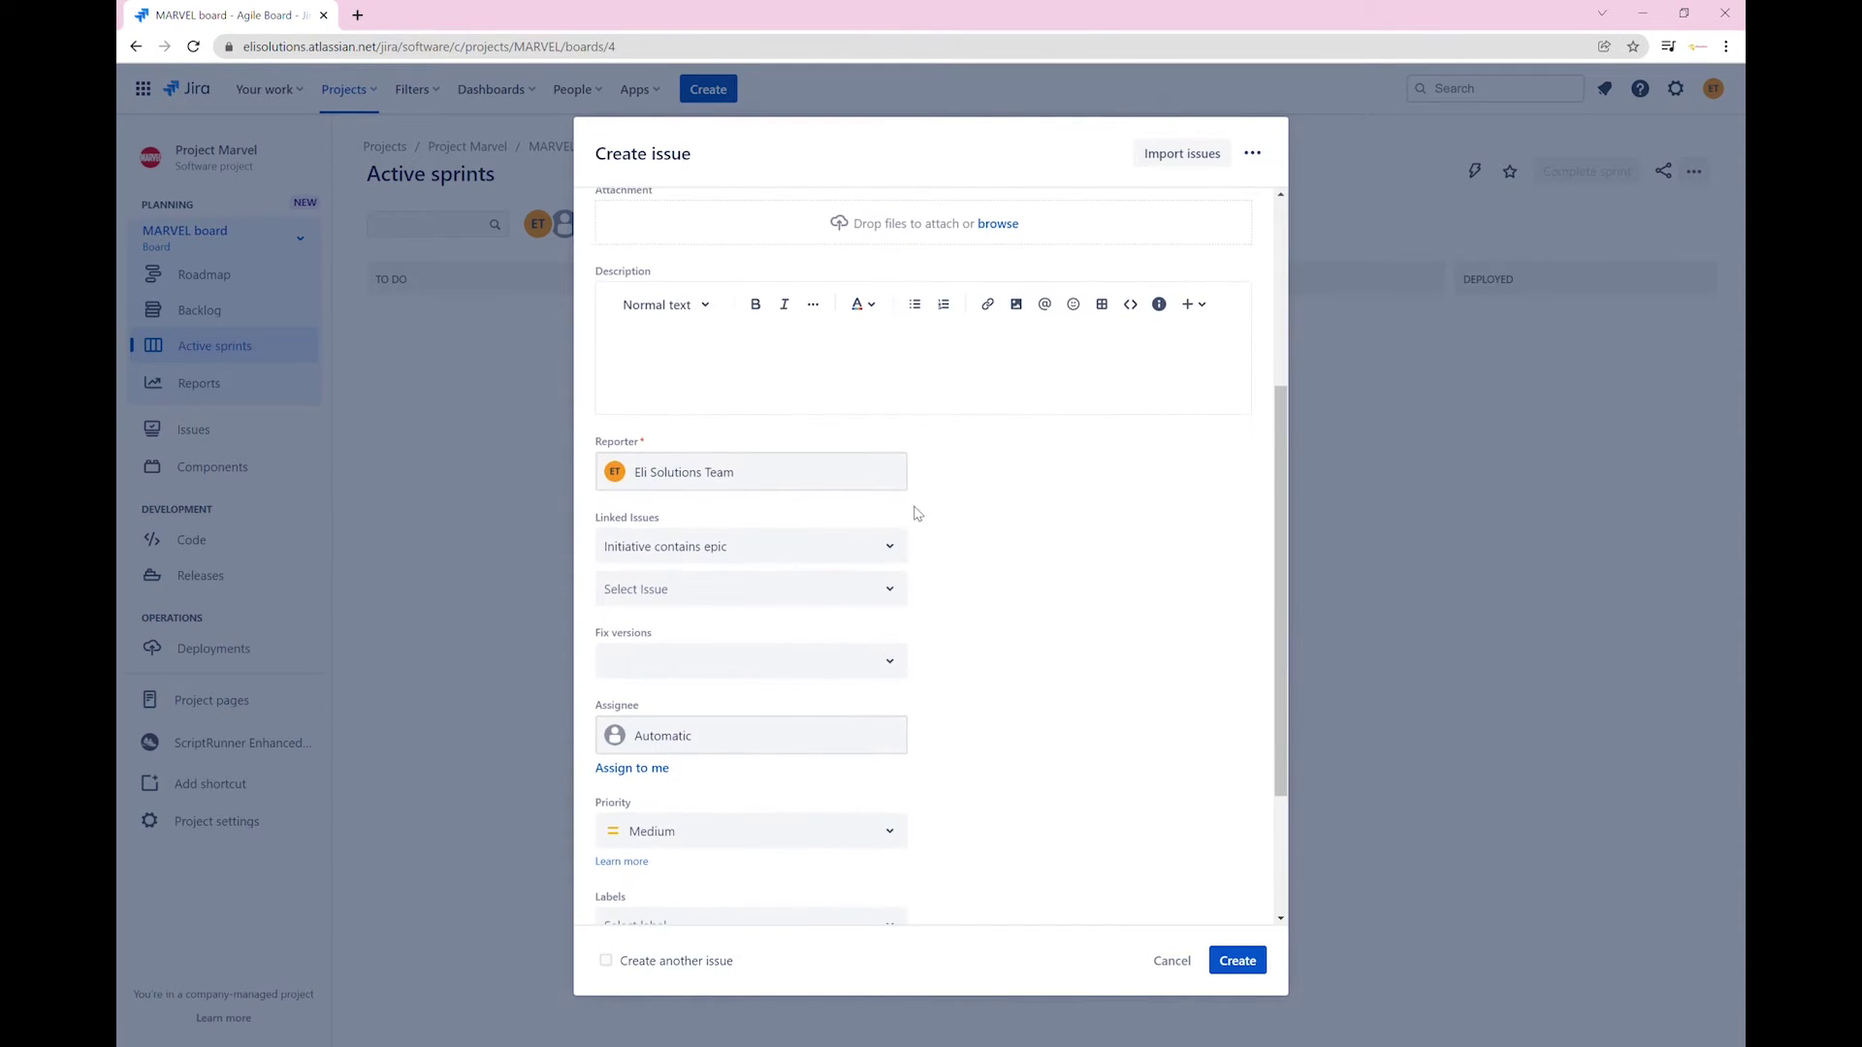
{"action": "left_click", "coordinate": [890, 548]}
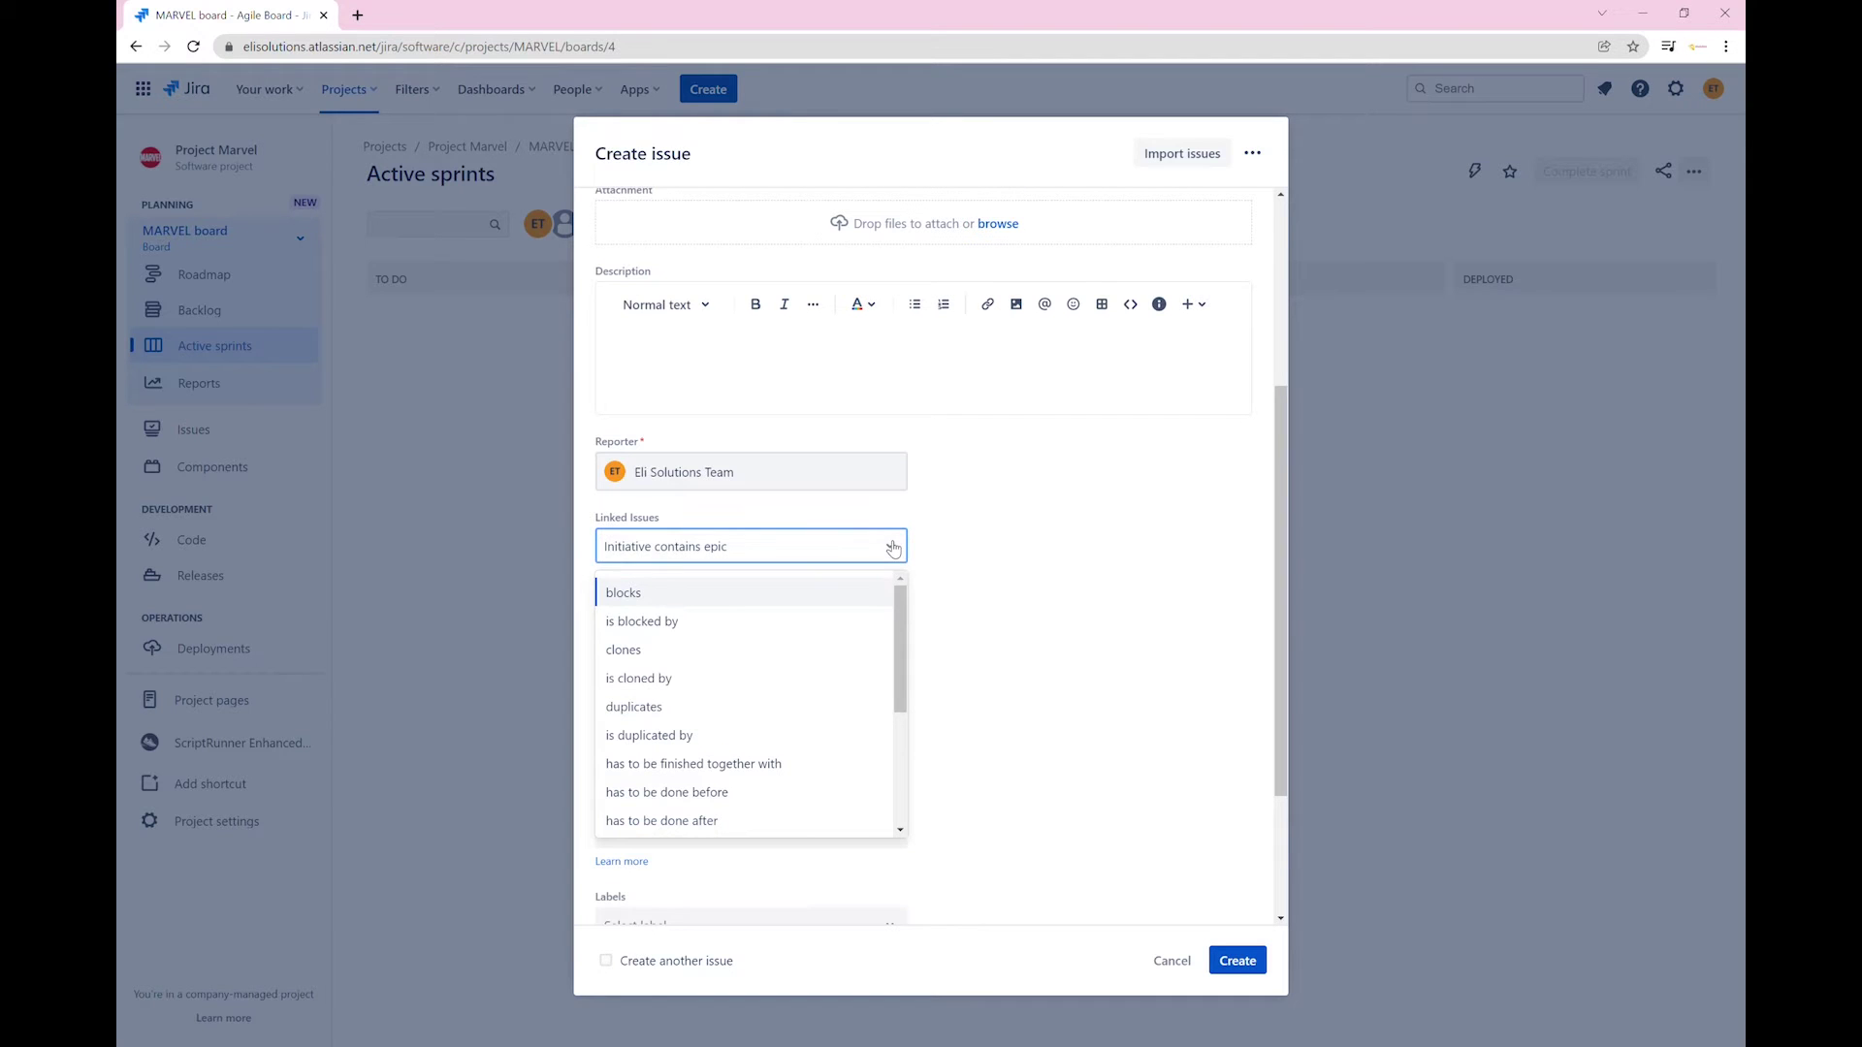
{"action": "left_click", "coordinate": [1005, 519]}
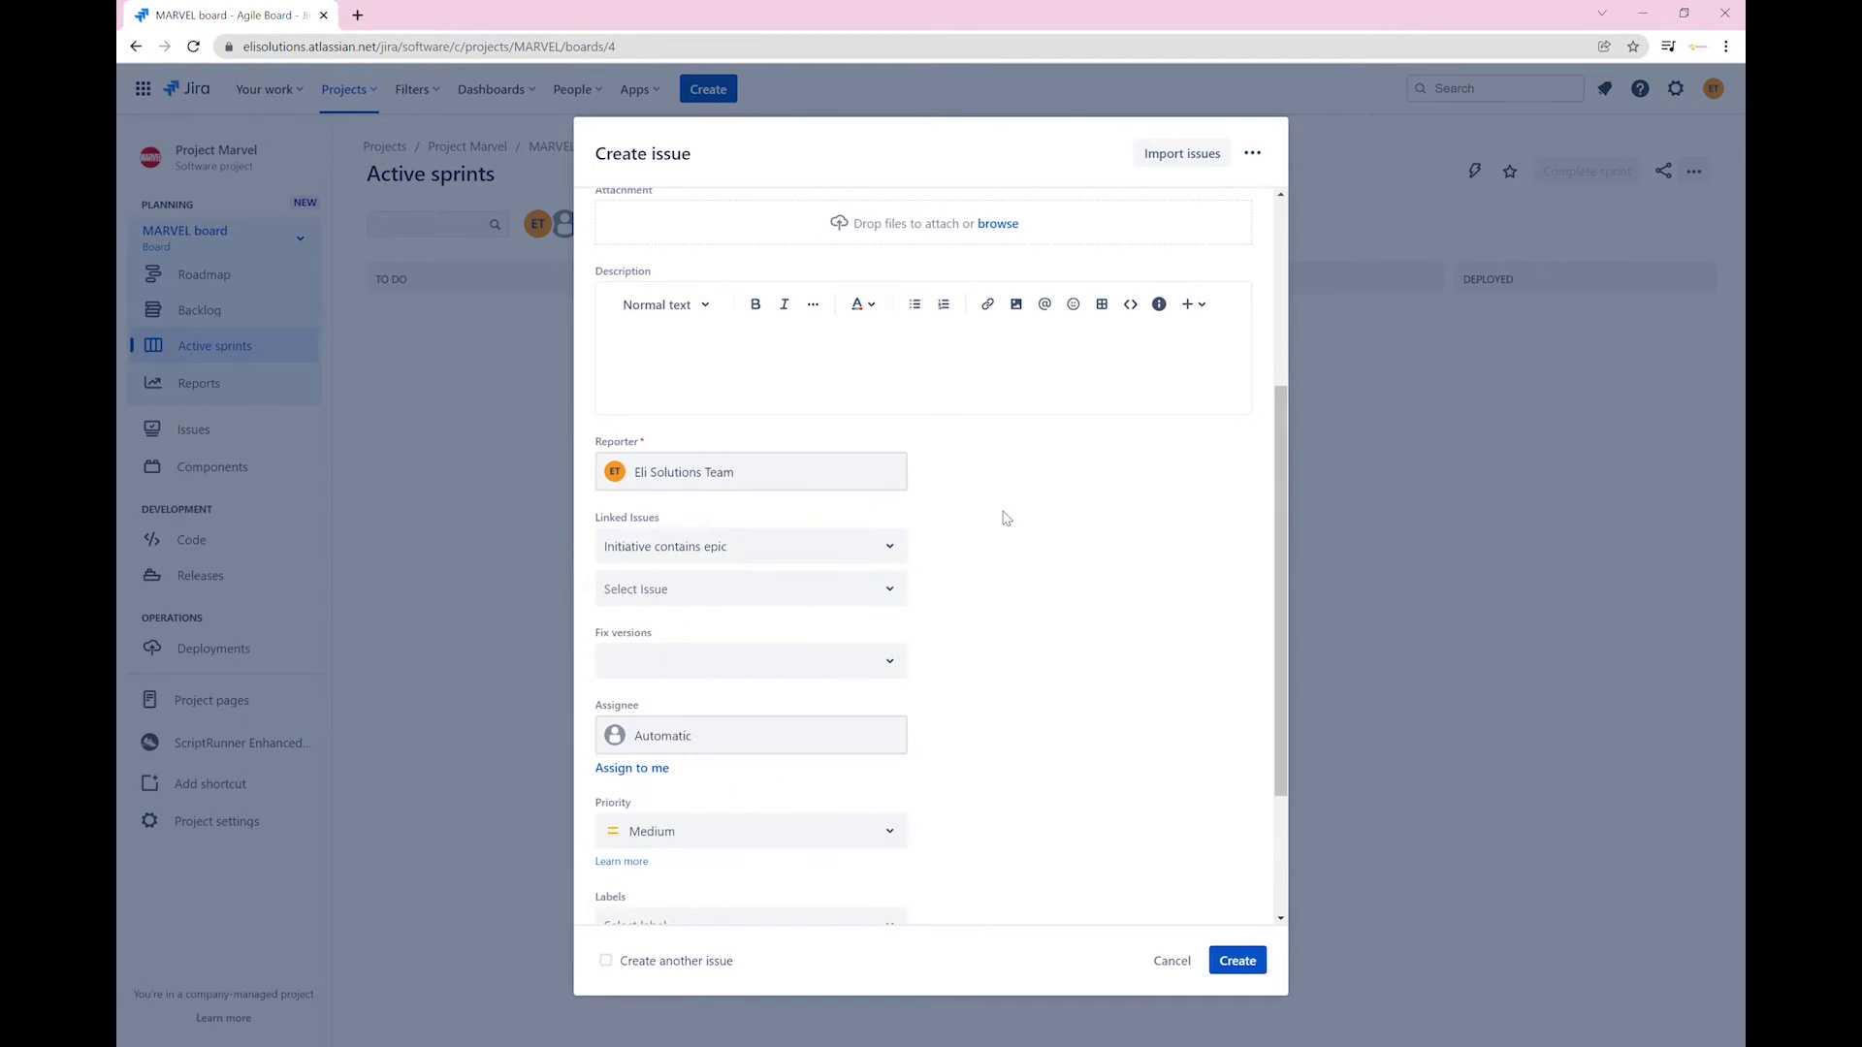
{"action": "left_click", "coordinate": [765, 597]}
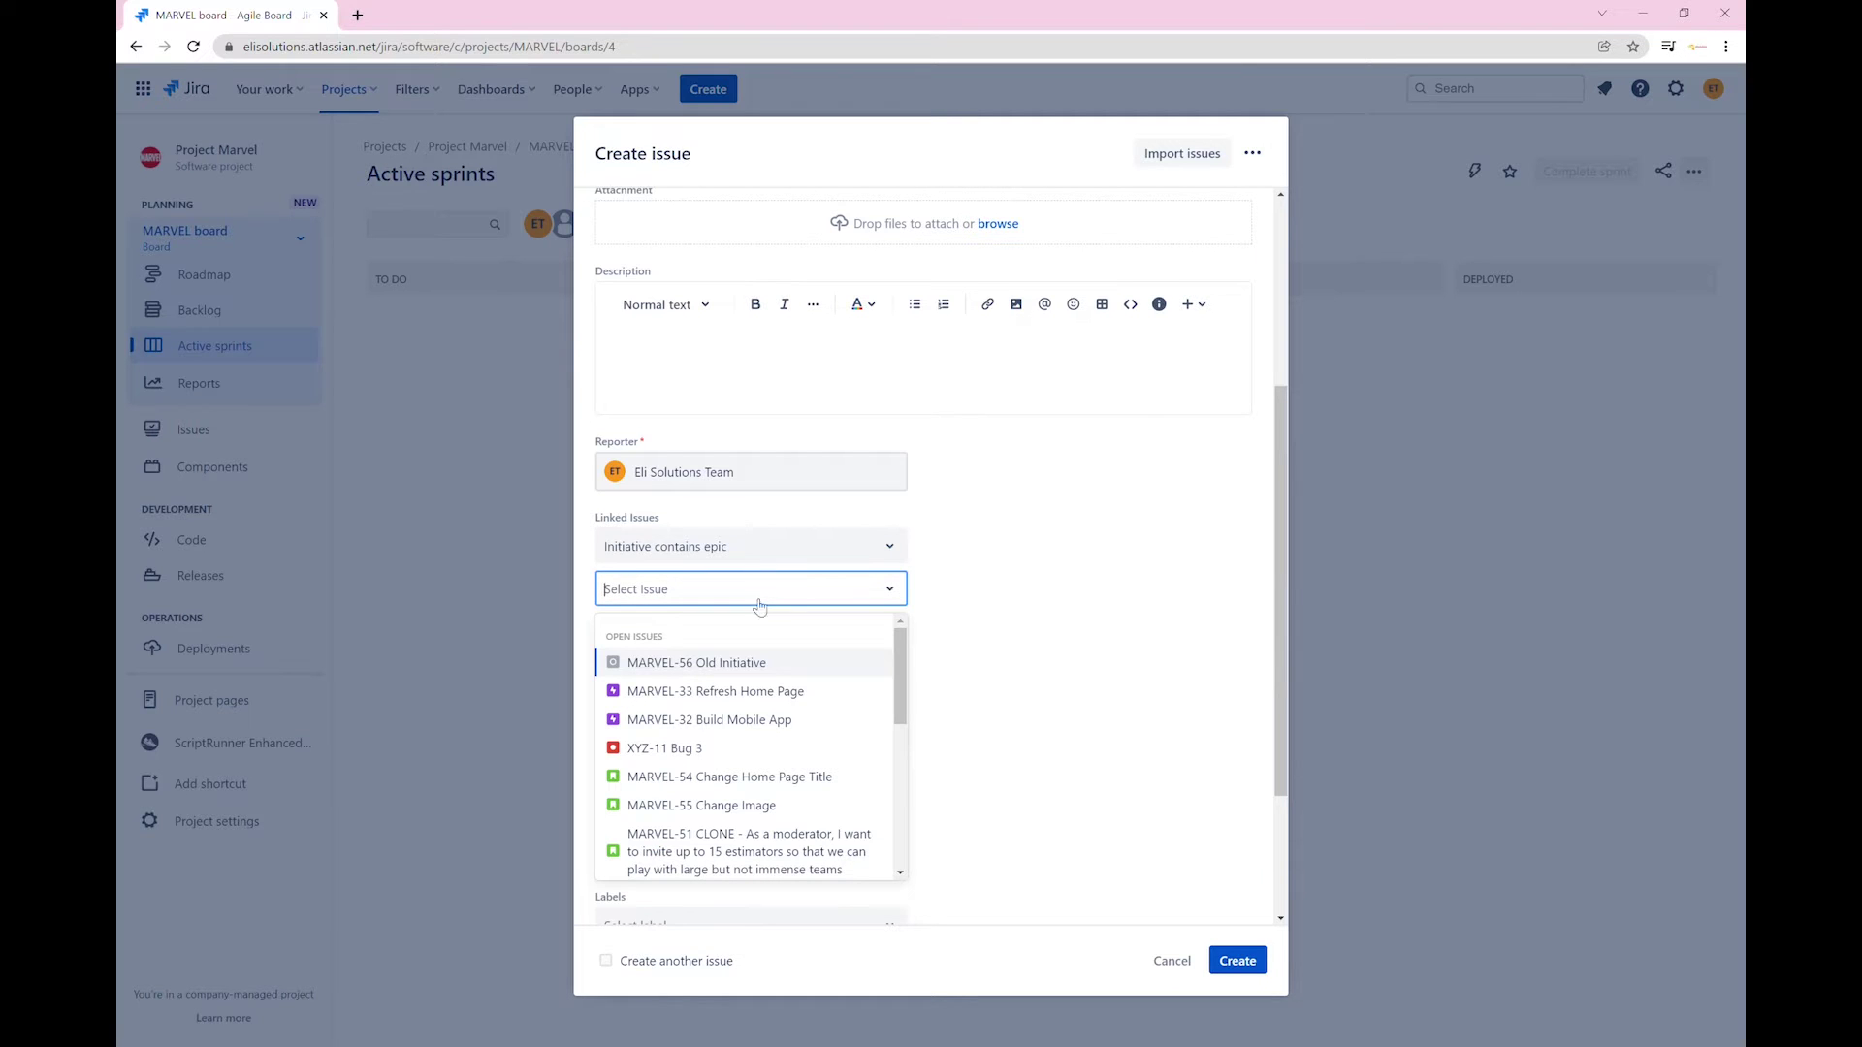
{"action": "left_click", "coordinate": [718, 691]}
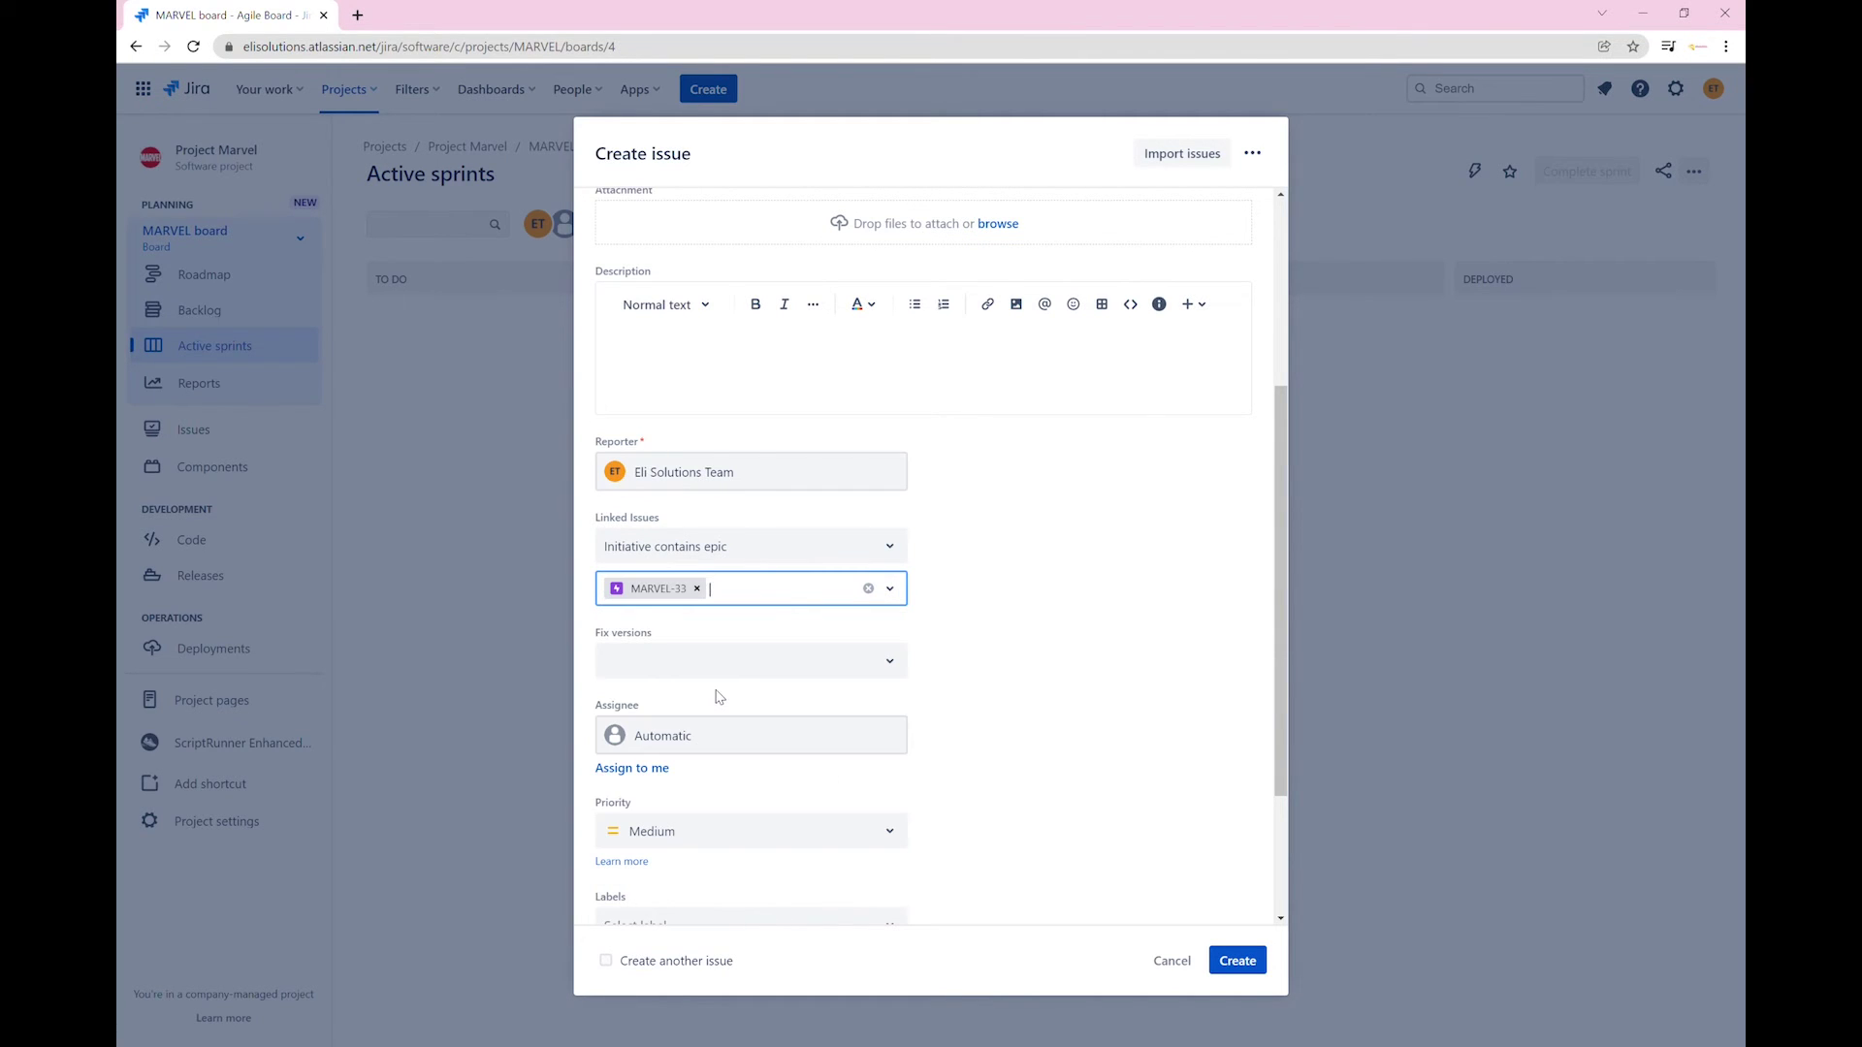
{"action": "left_click", "coordinate": [786, 602]}
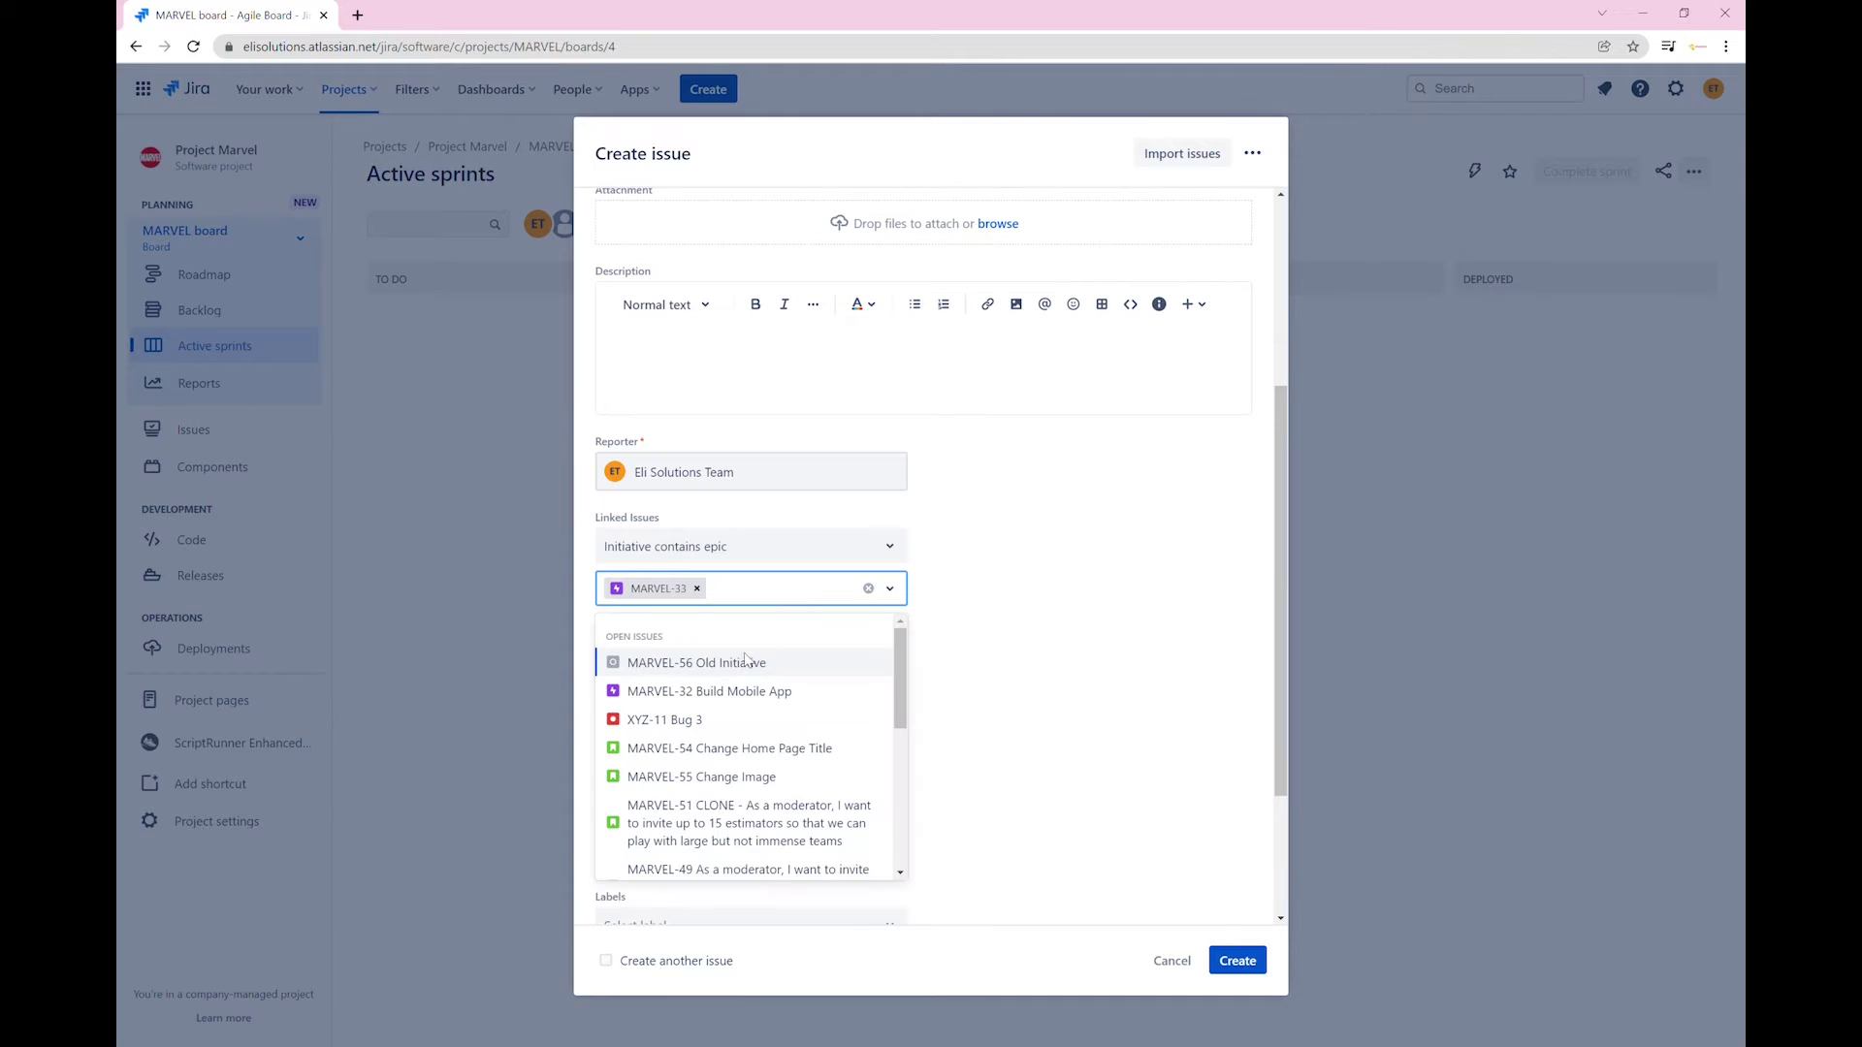
{"action": "left_click", "coordinate": [732, 696]}
{"action": "left_click", "coordinate": [1051, 606]}
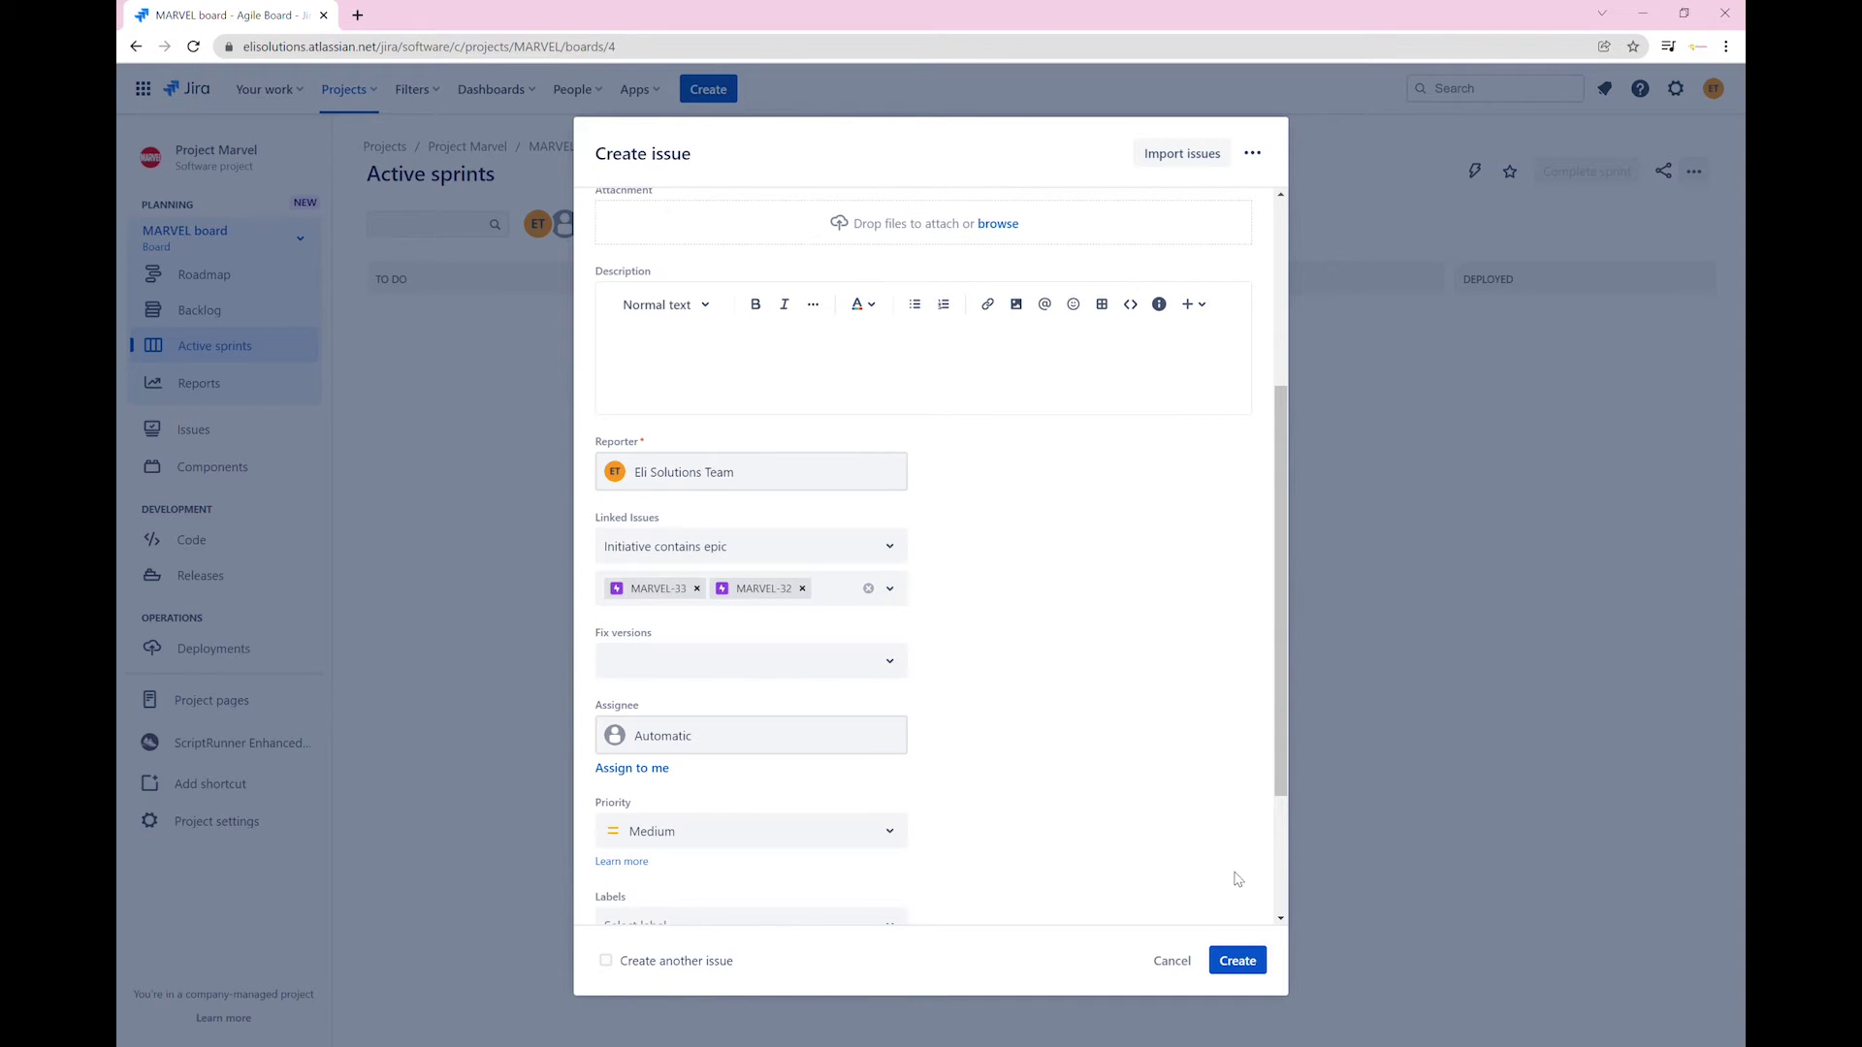
{"action": "left_click", "coordinate": [1232, 971]}
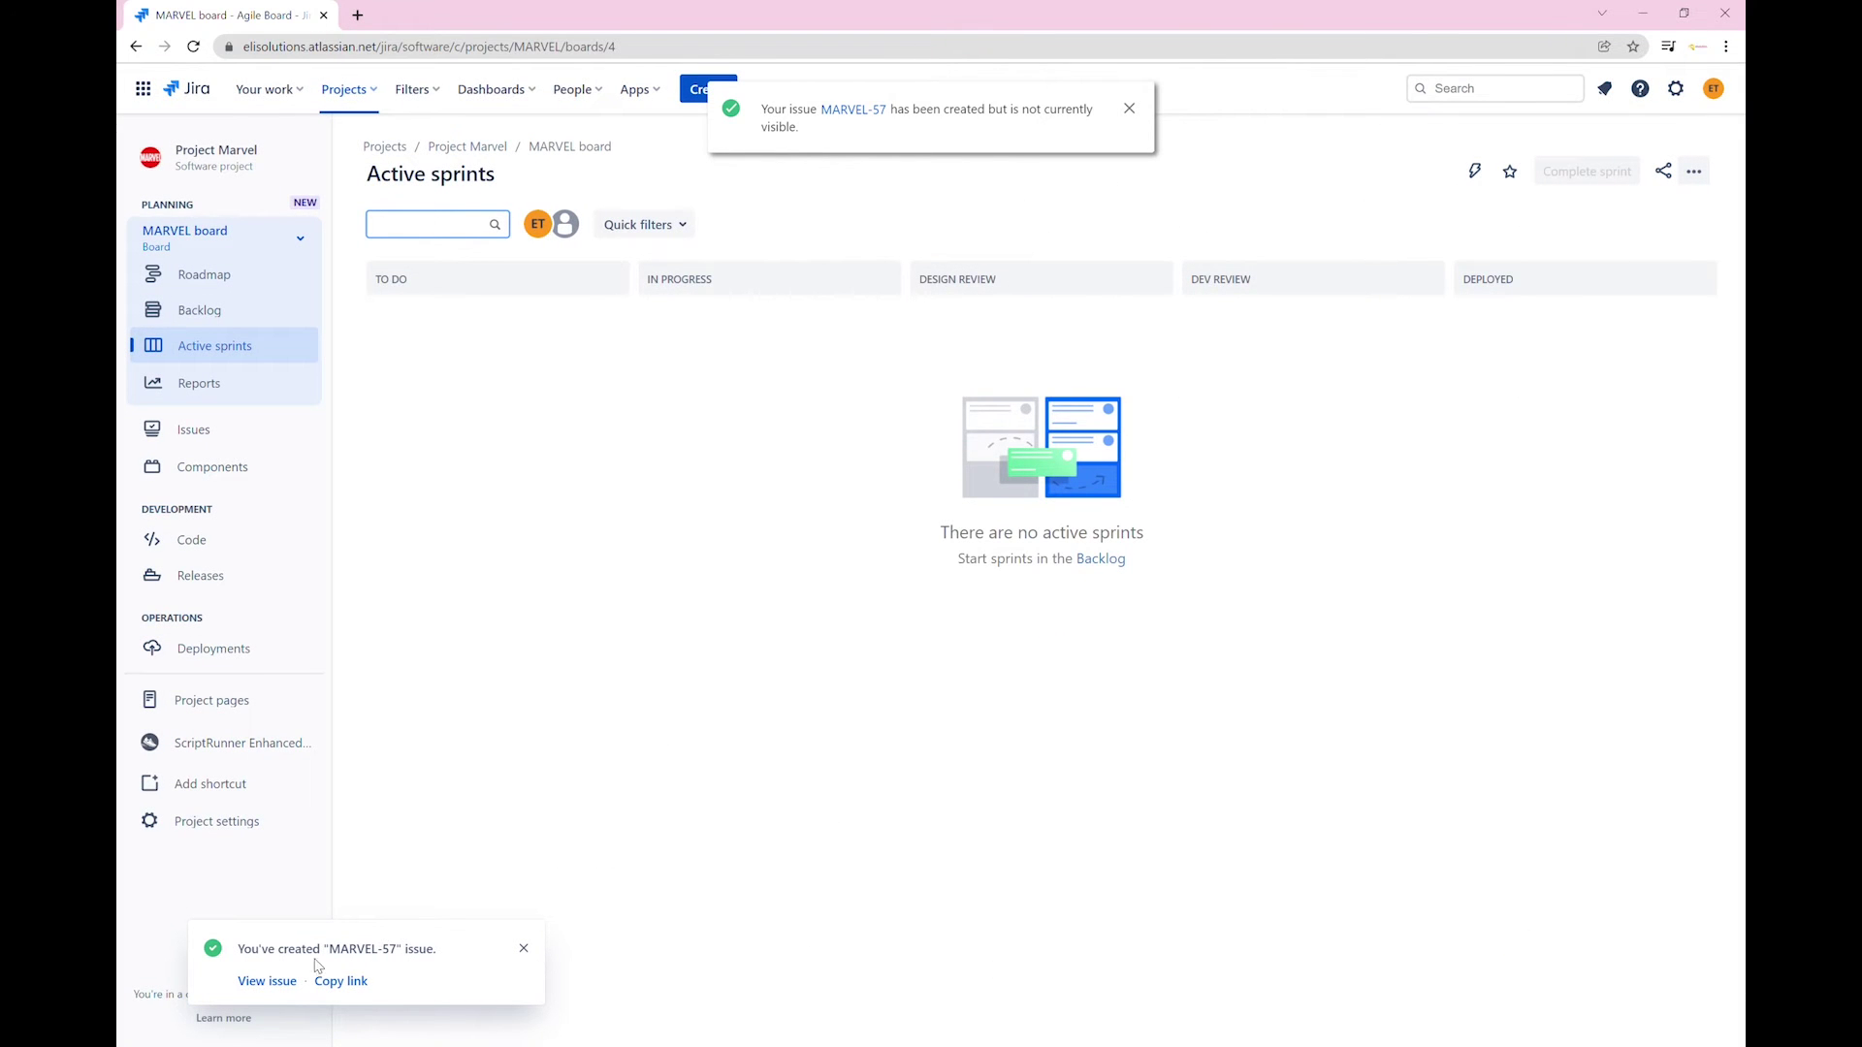
{"action": "left_click", "coordinate": [274, 983]}
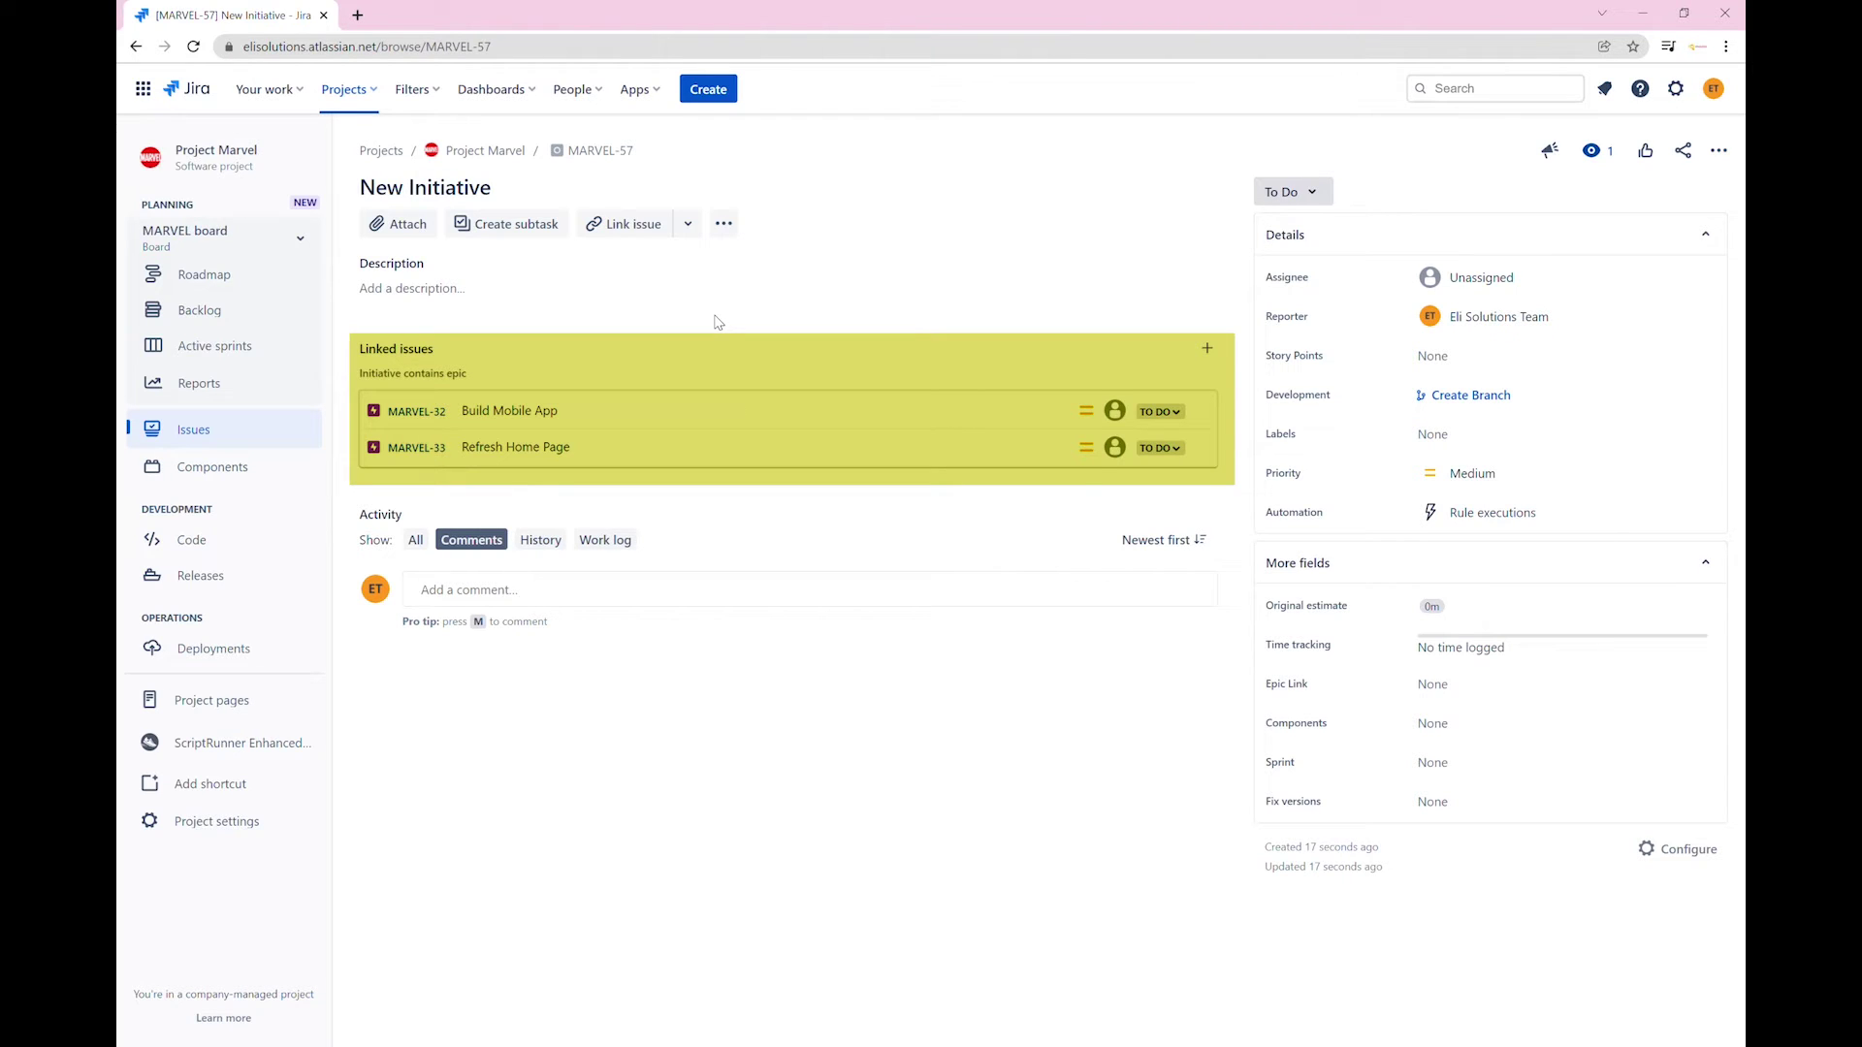
Check Story Points on epics MARVEL-32 Build Mobile App (10) and MARVEL-33 Refresh Home Page (25)
{"action": "left_click", "coordinate": [424, 416], "text": "ctrl"}
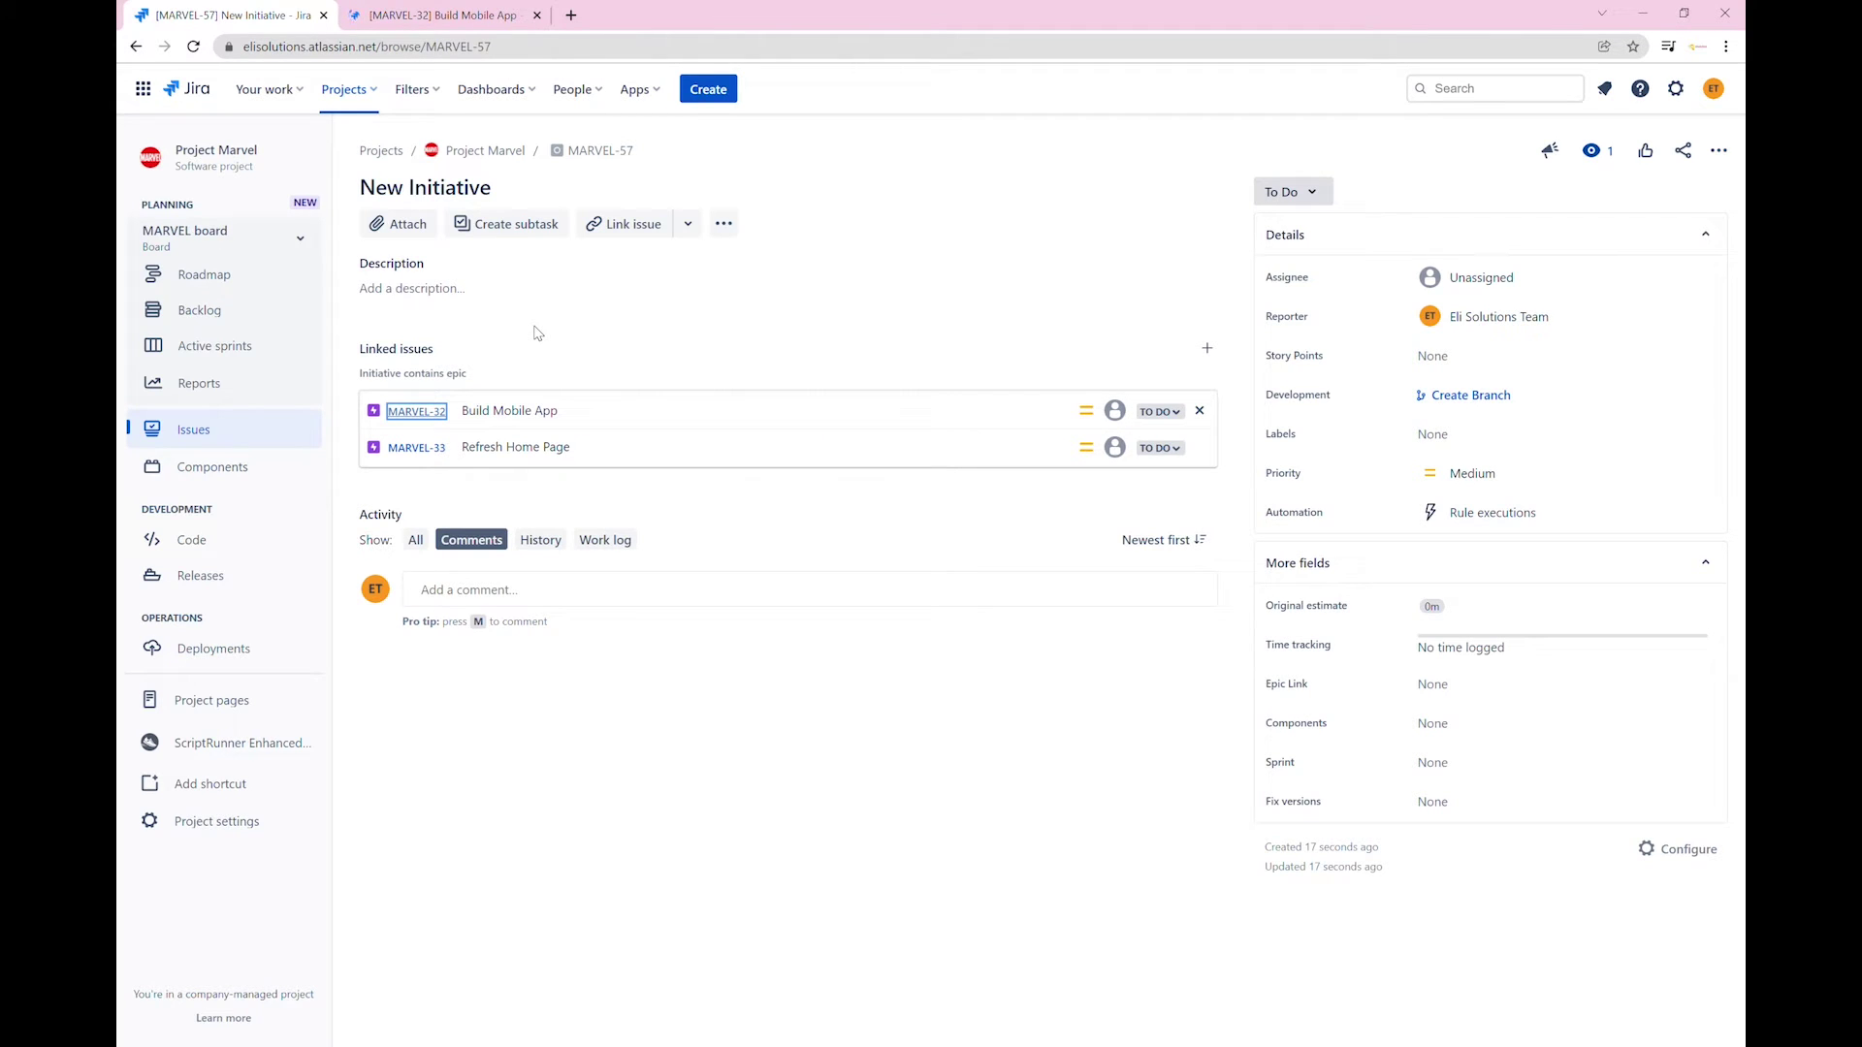
{"action": "left_click", "coordinate": [464, 11]}
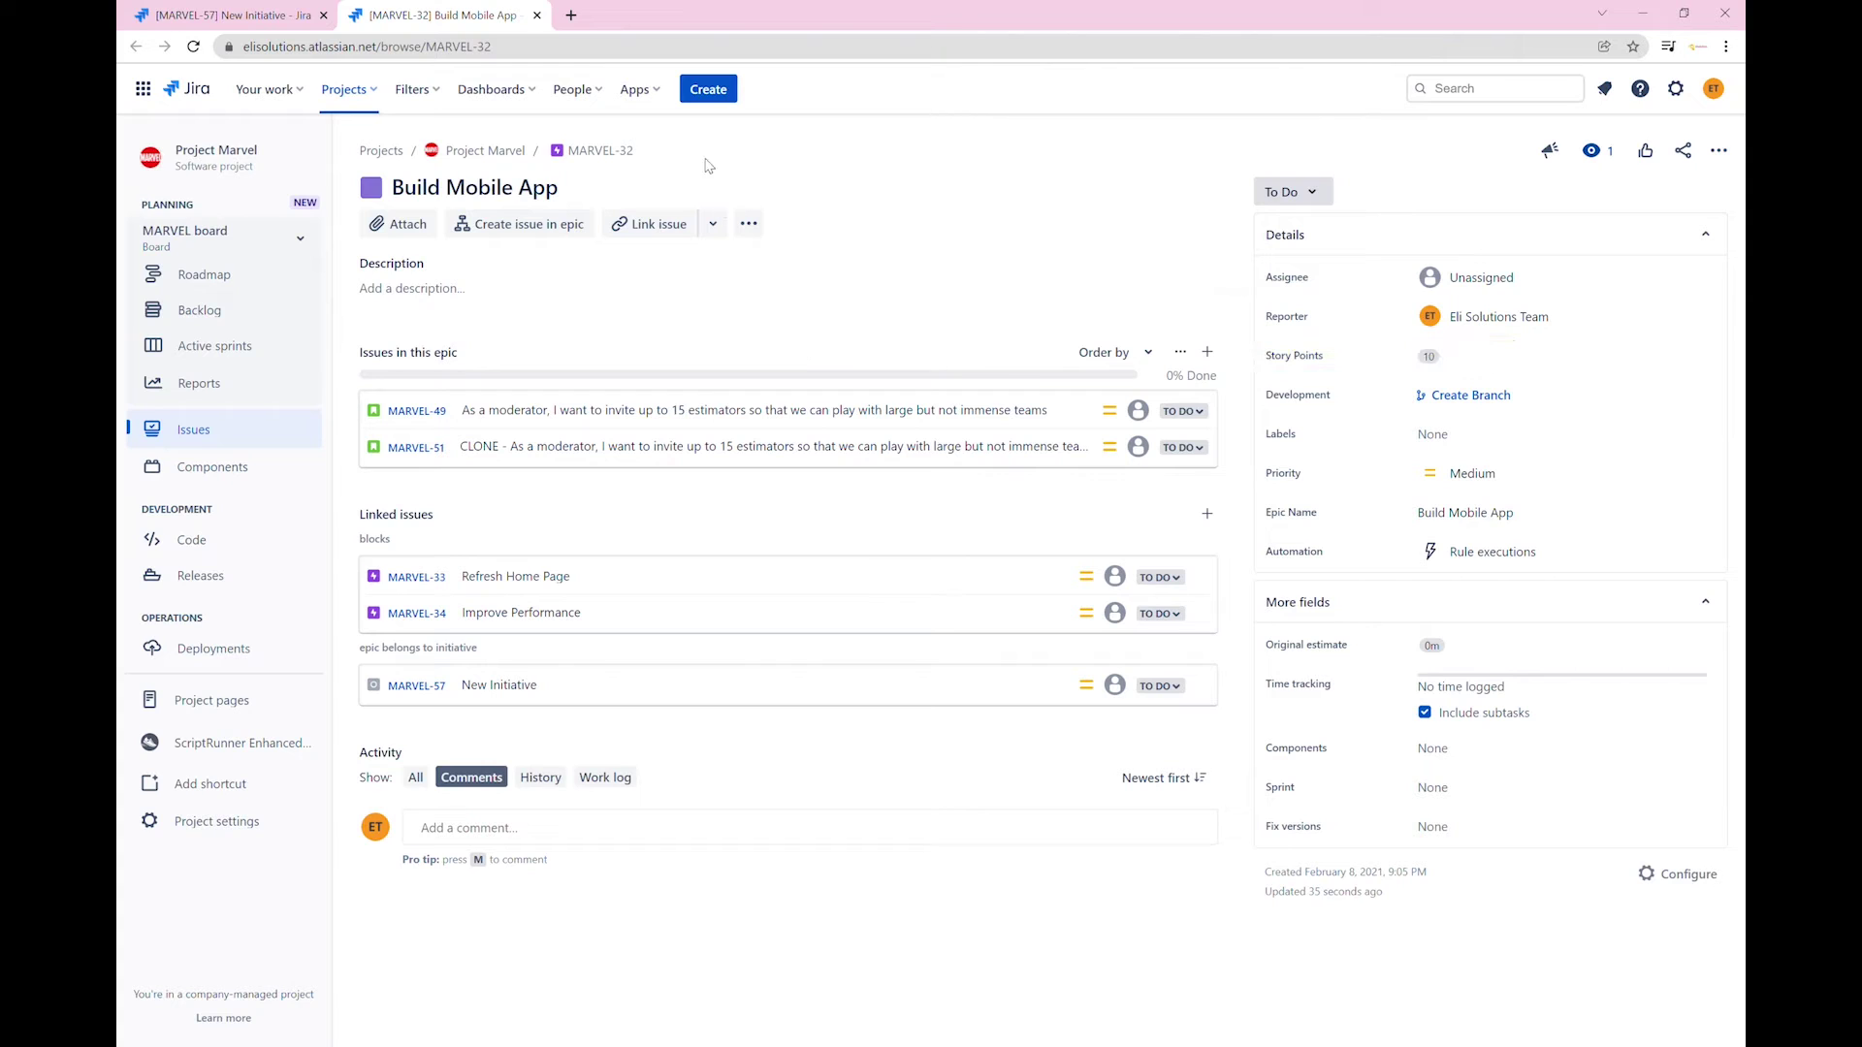
{"action": "left_click", "coordinate": [538, 17]}
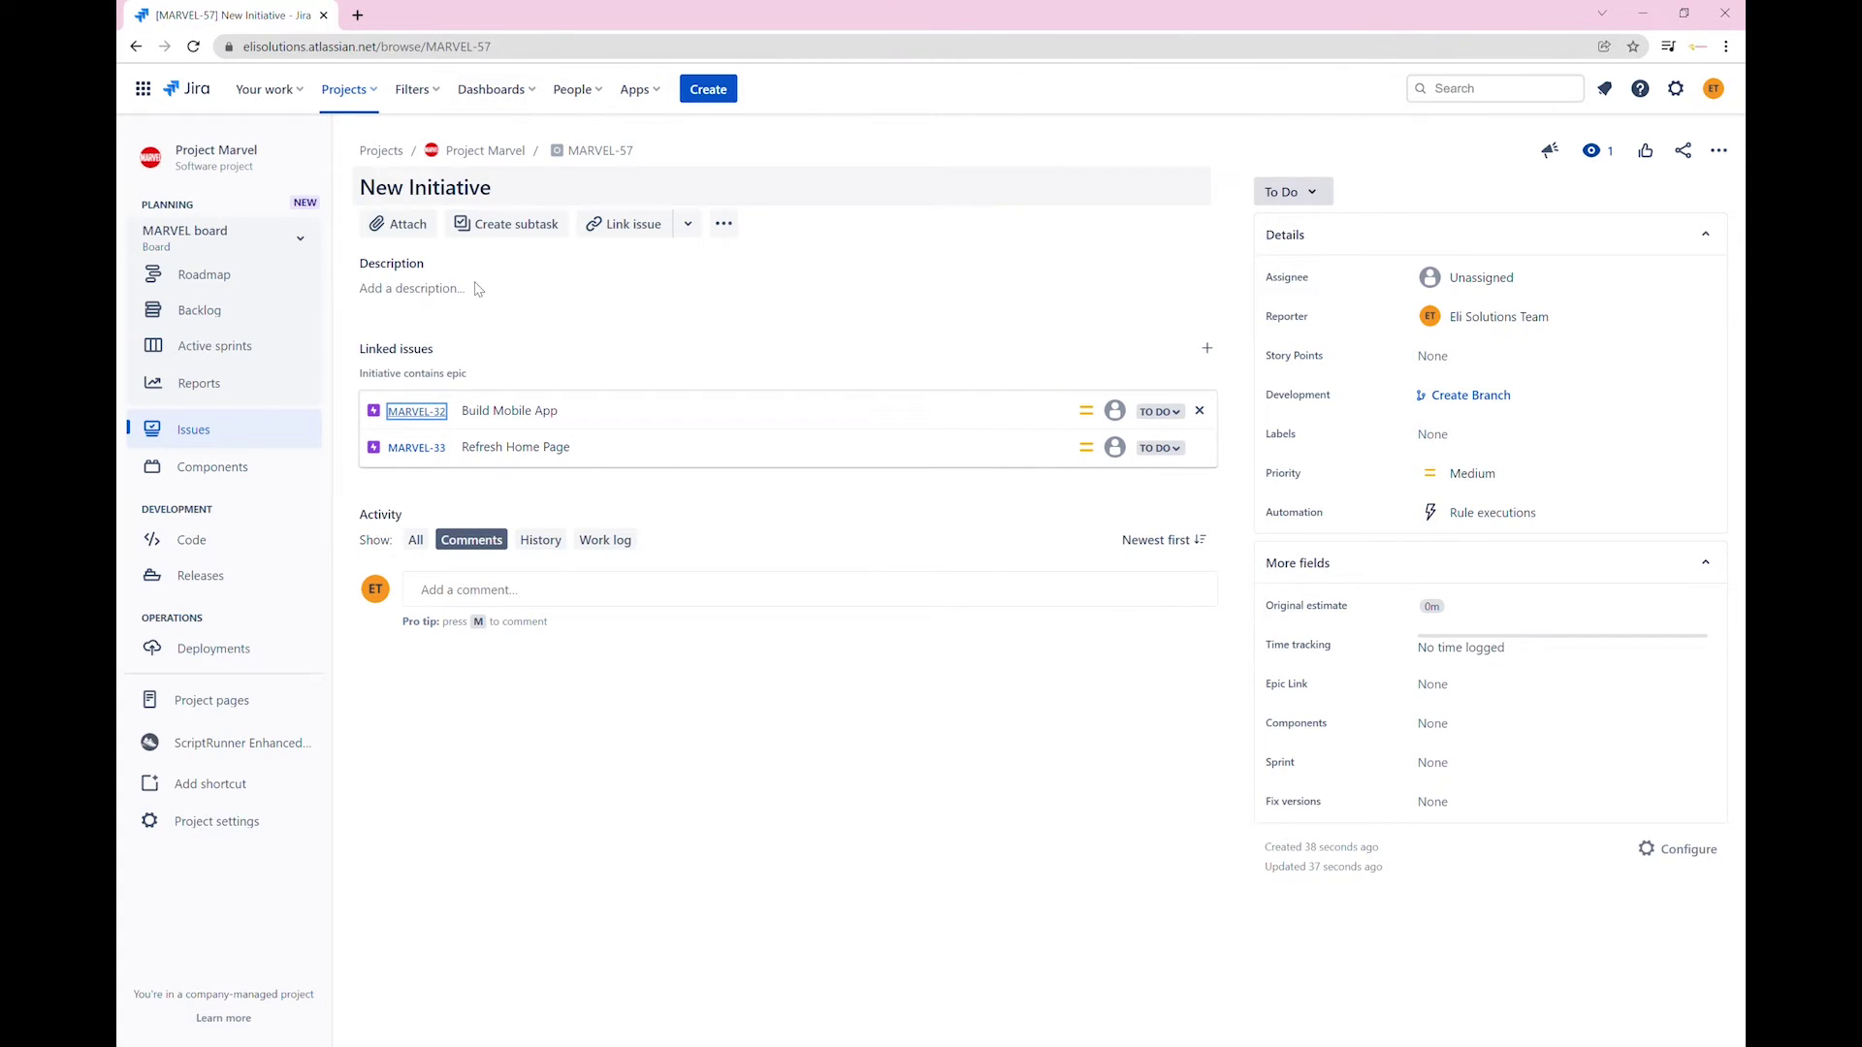
{"action": "left_click", "coordinate": [417, 446]}
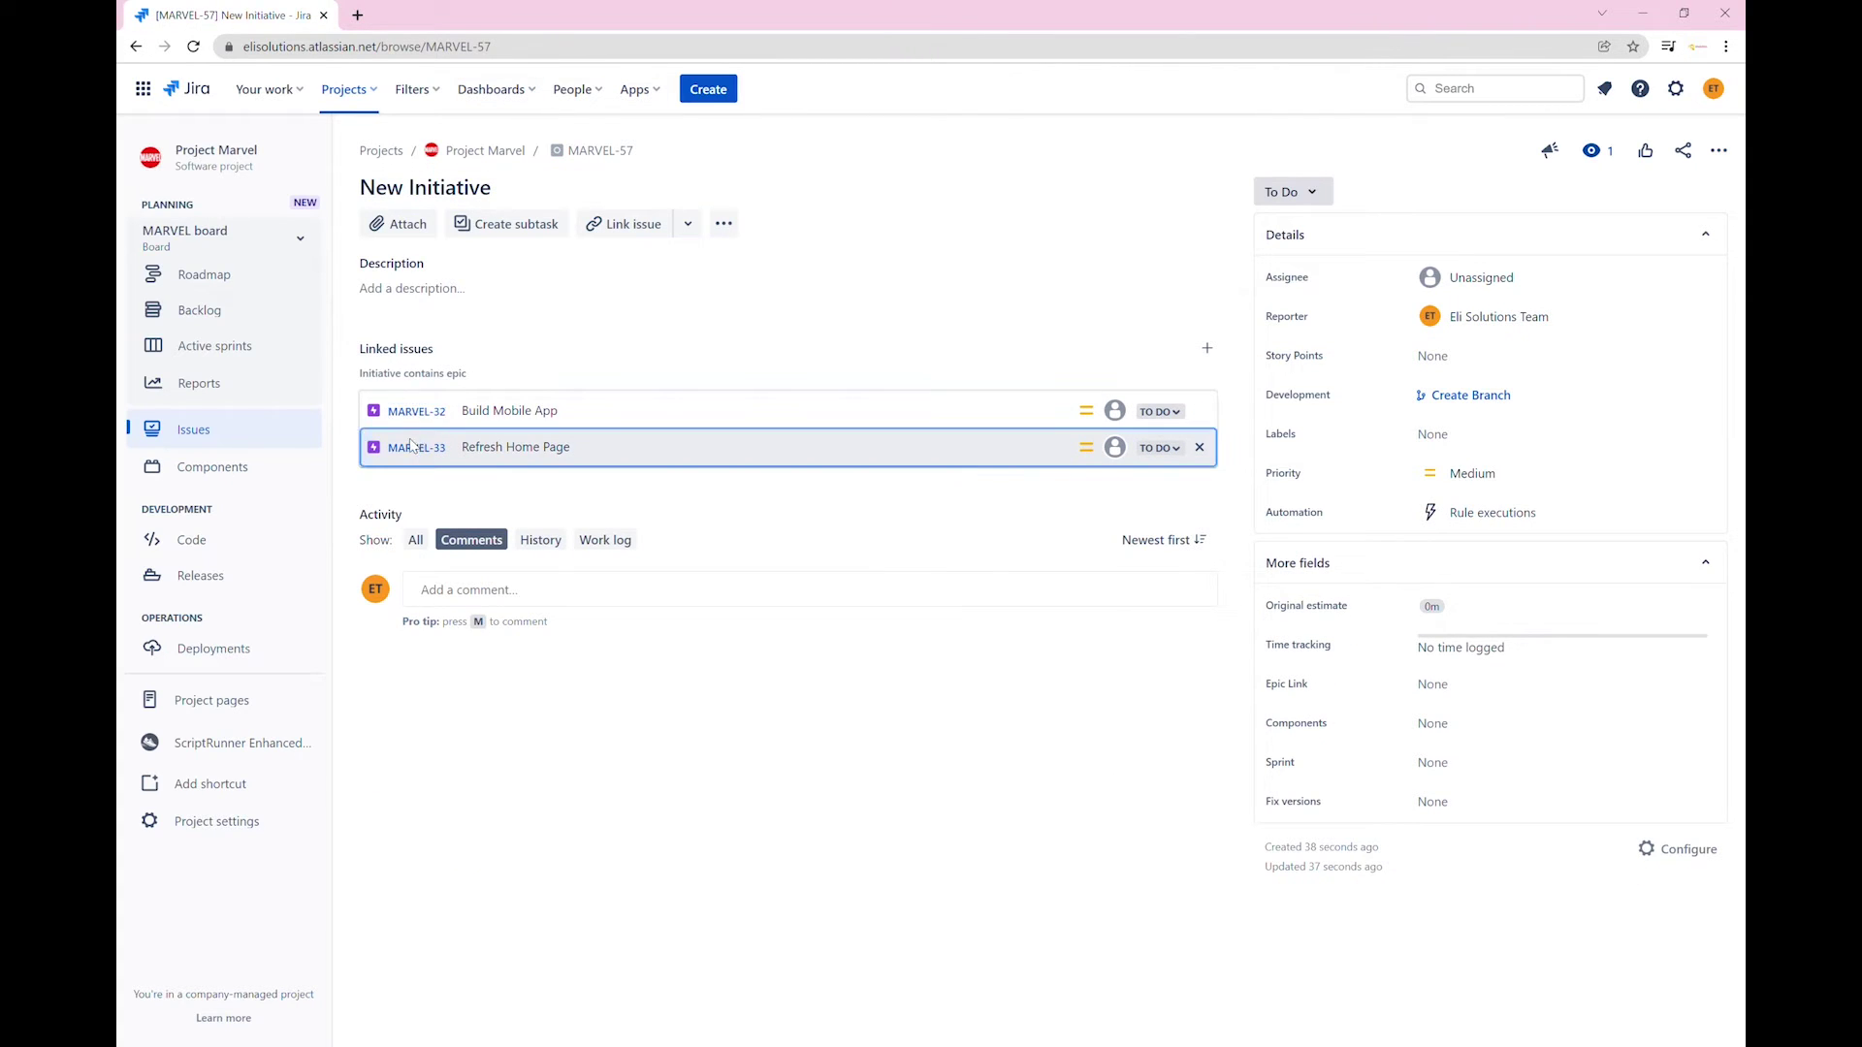
{"action": "left_click", "coordinate": [403, 449]}
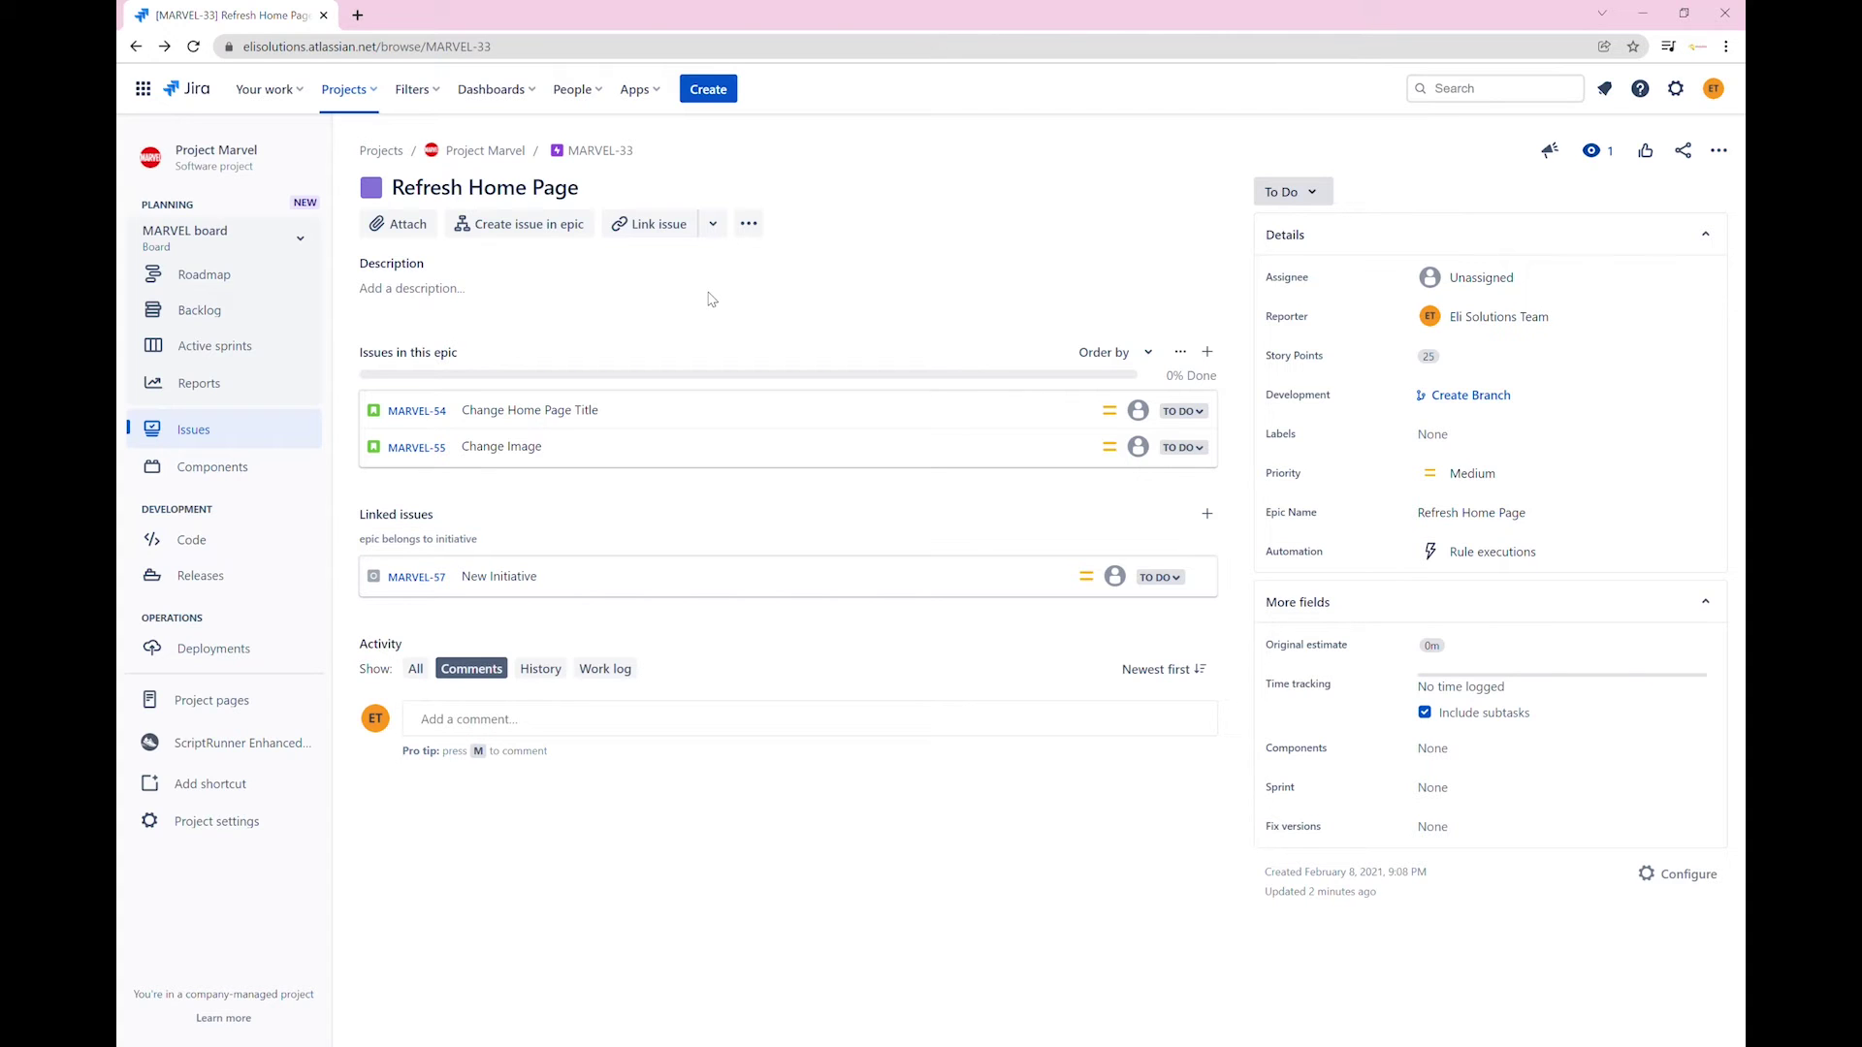
{"action": "left_click", "coordinate": [204, 823]}
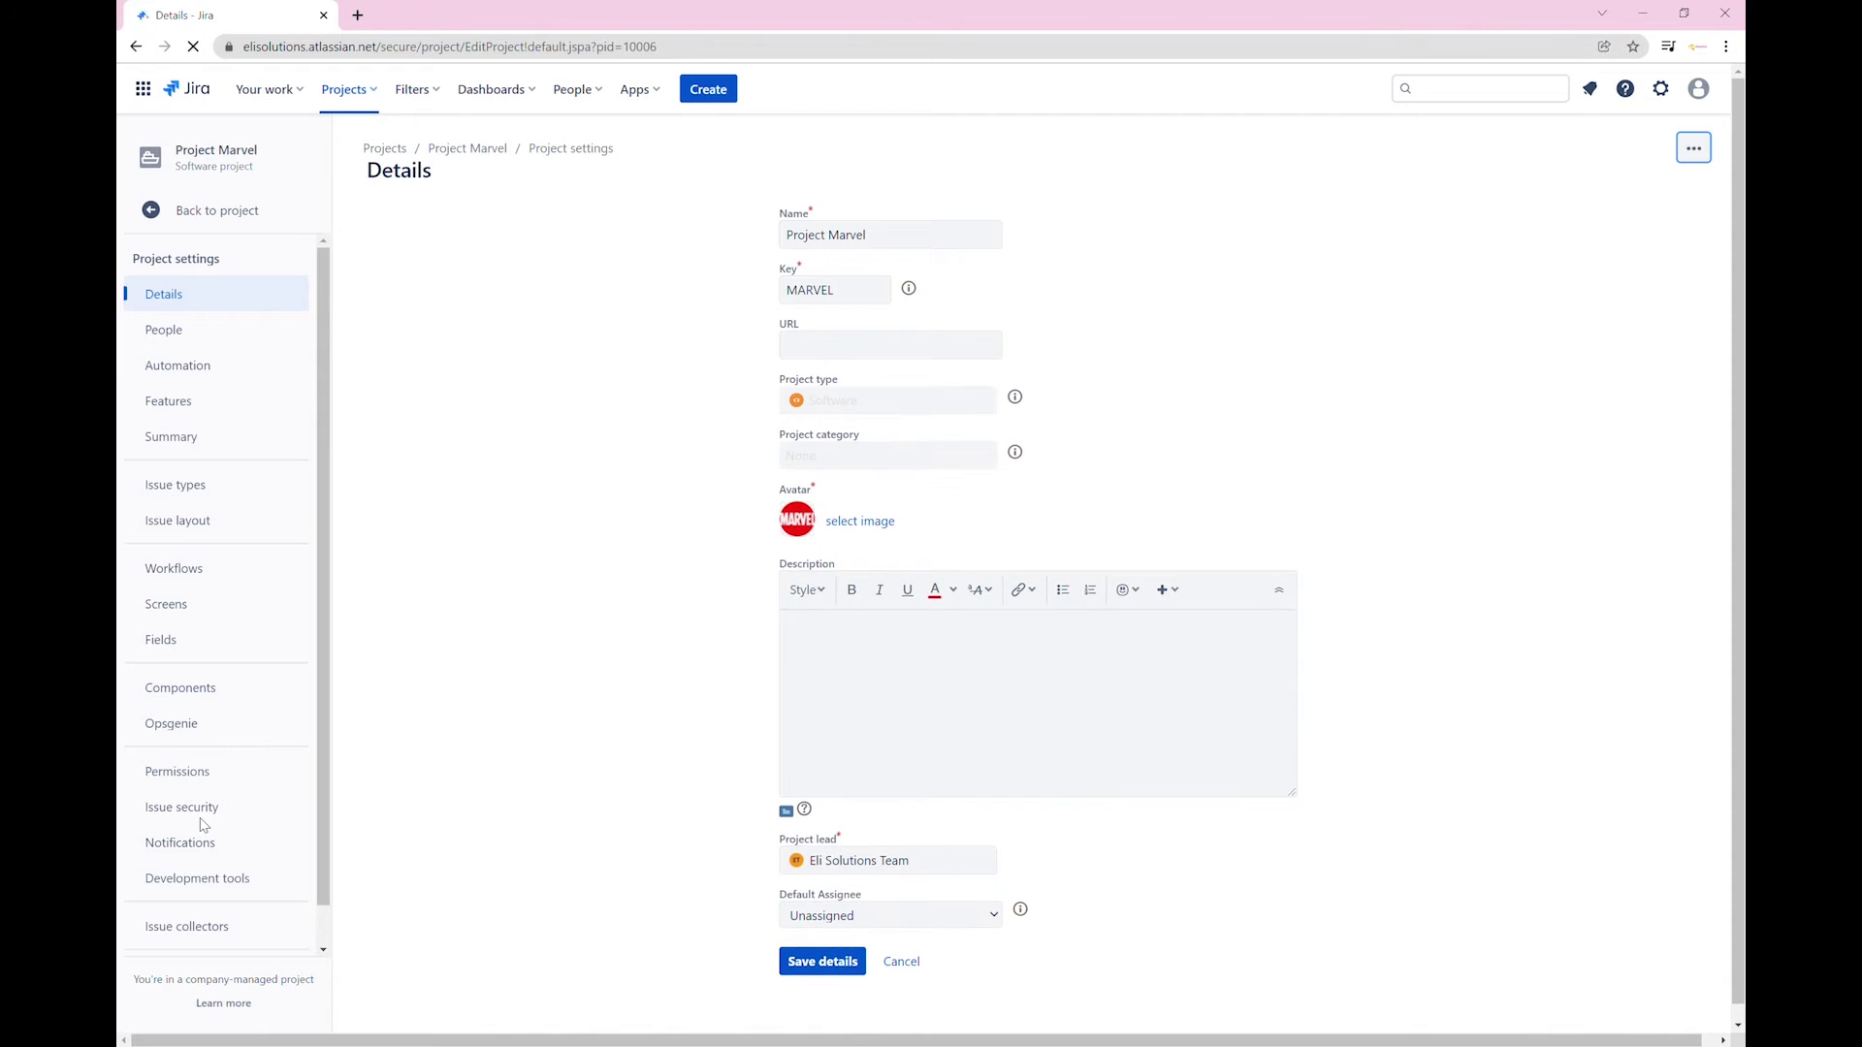
Create a new automation rule from Project Marvel's Automation settings
{"action": "left_click", "coordinate": [221, 368]}
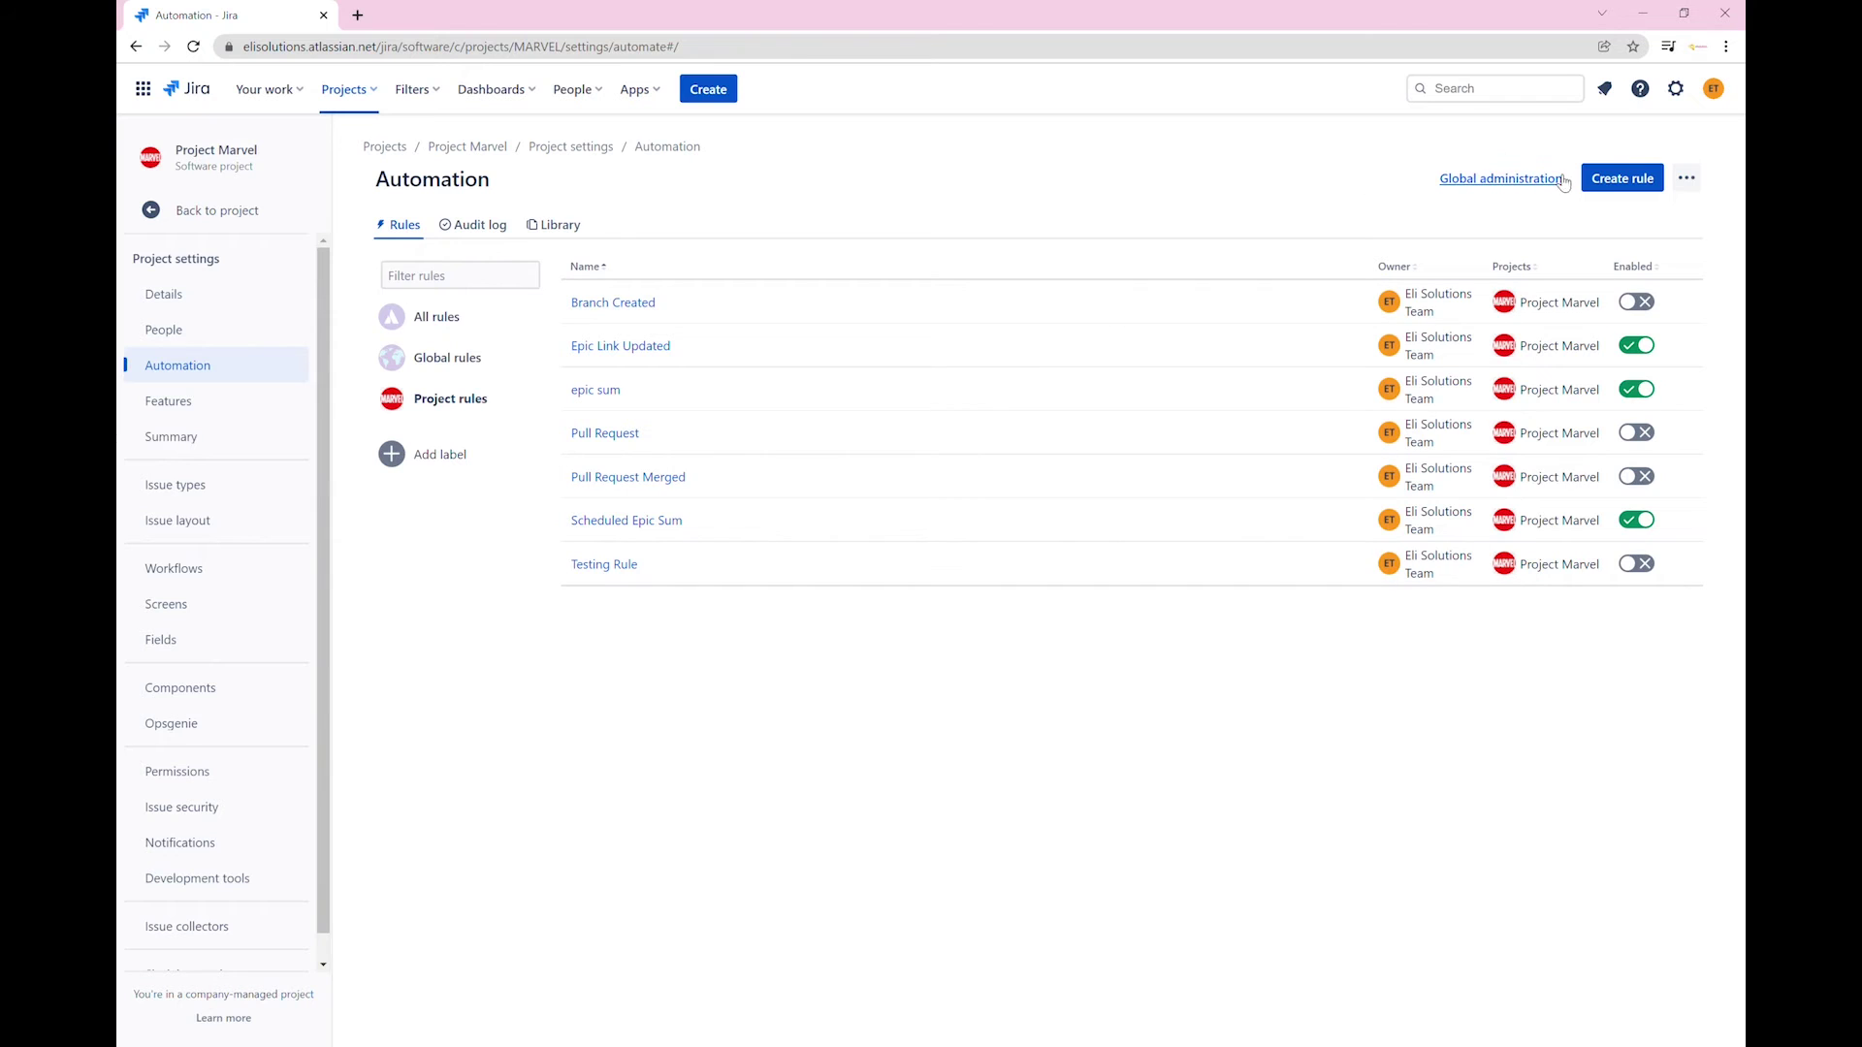
{"action": "left_click", "coordinate": [1618, 185]}
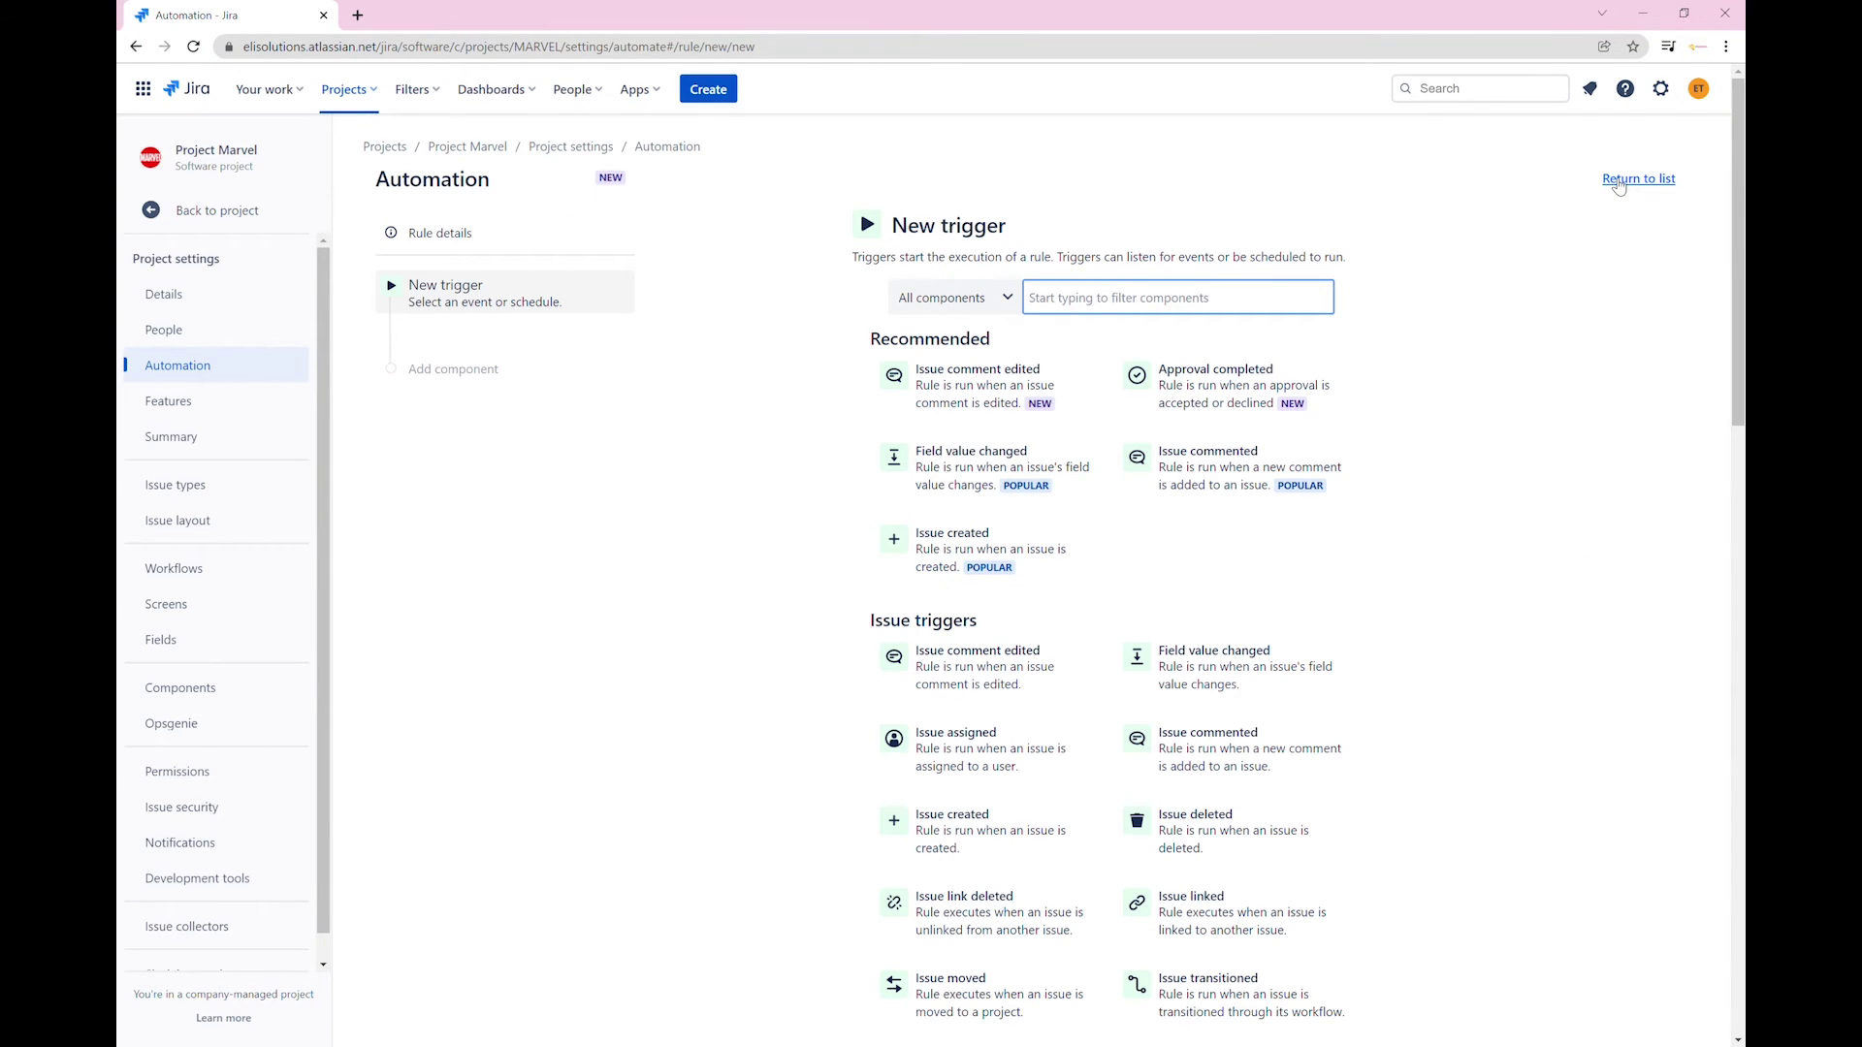
Set a Manual trigger that only the Developers group can run
{"action": "type", "text": "manu"}
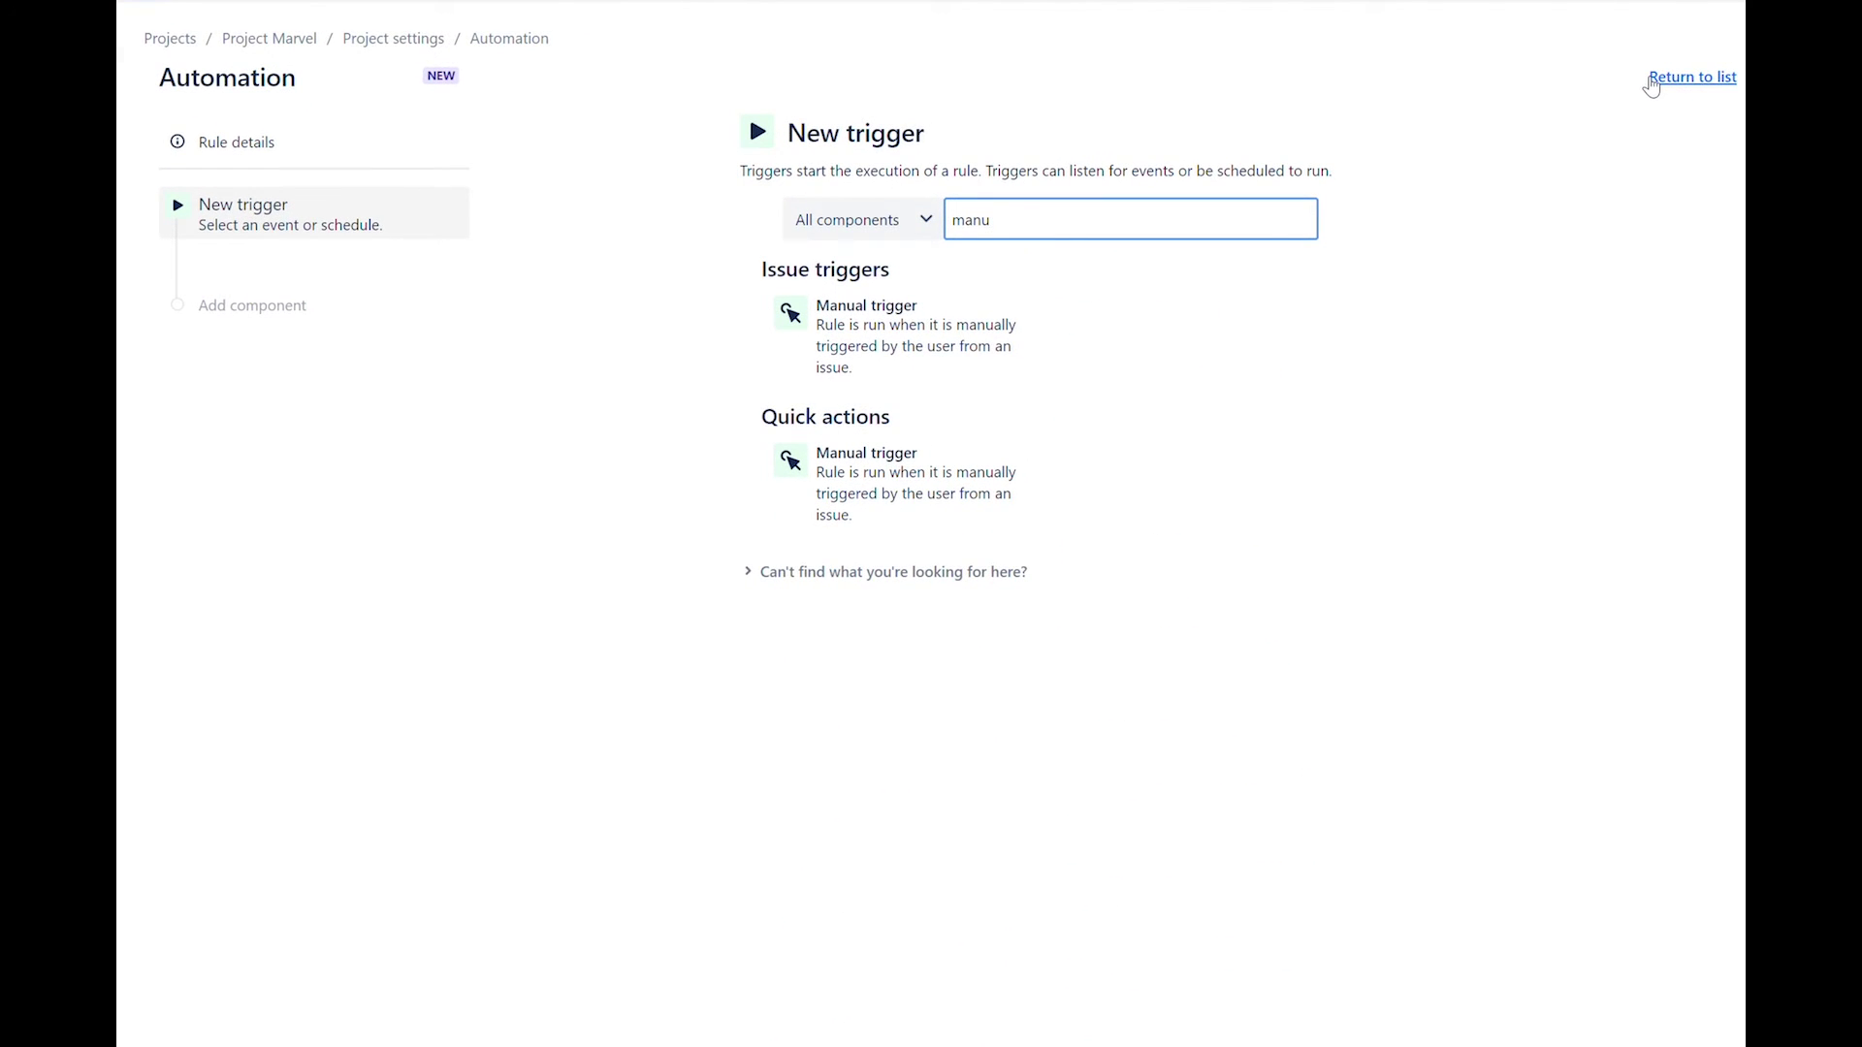
{"action": "left_click", "coordinate": [905, 335]}
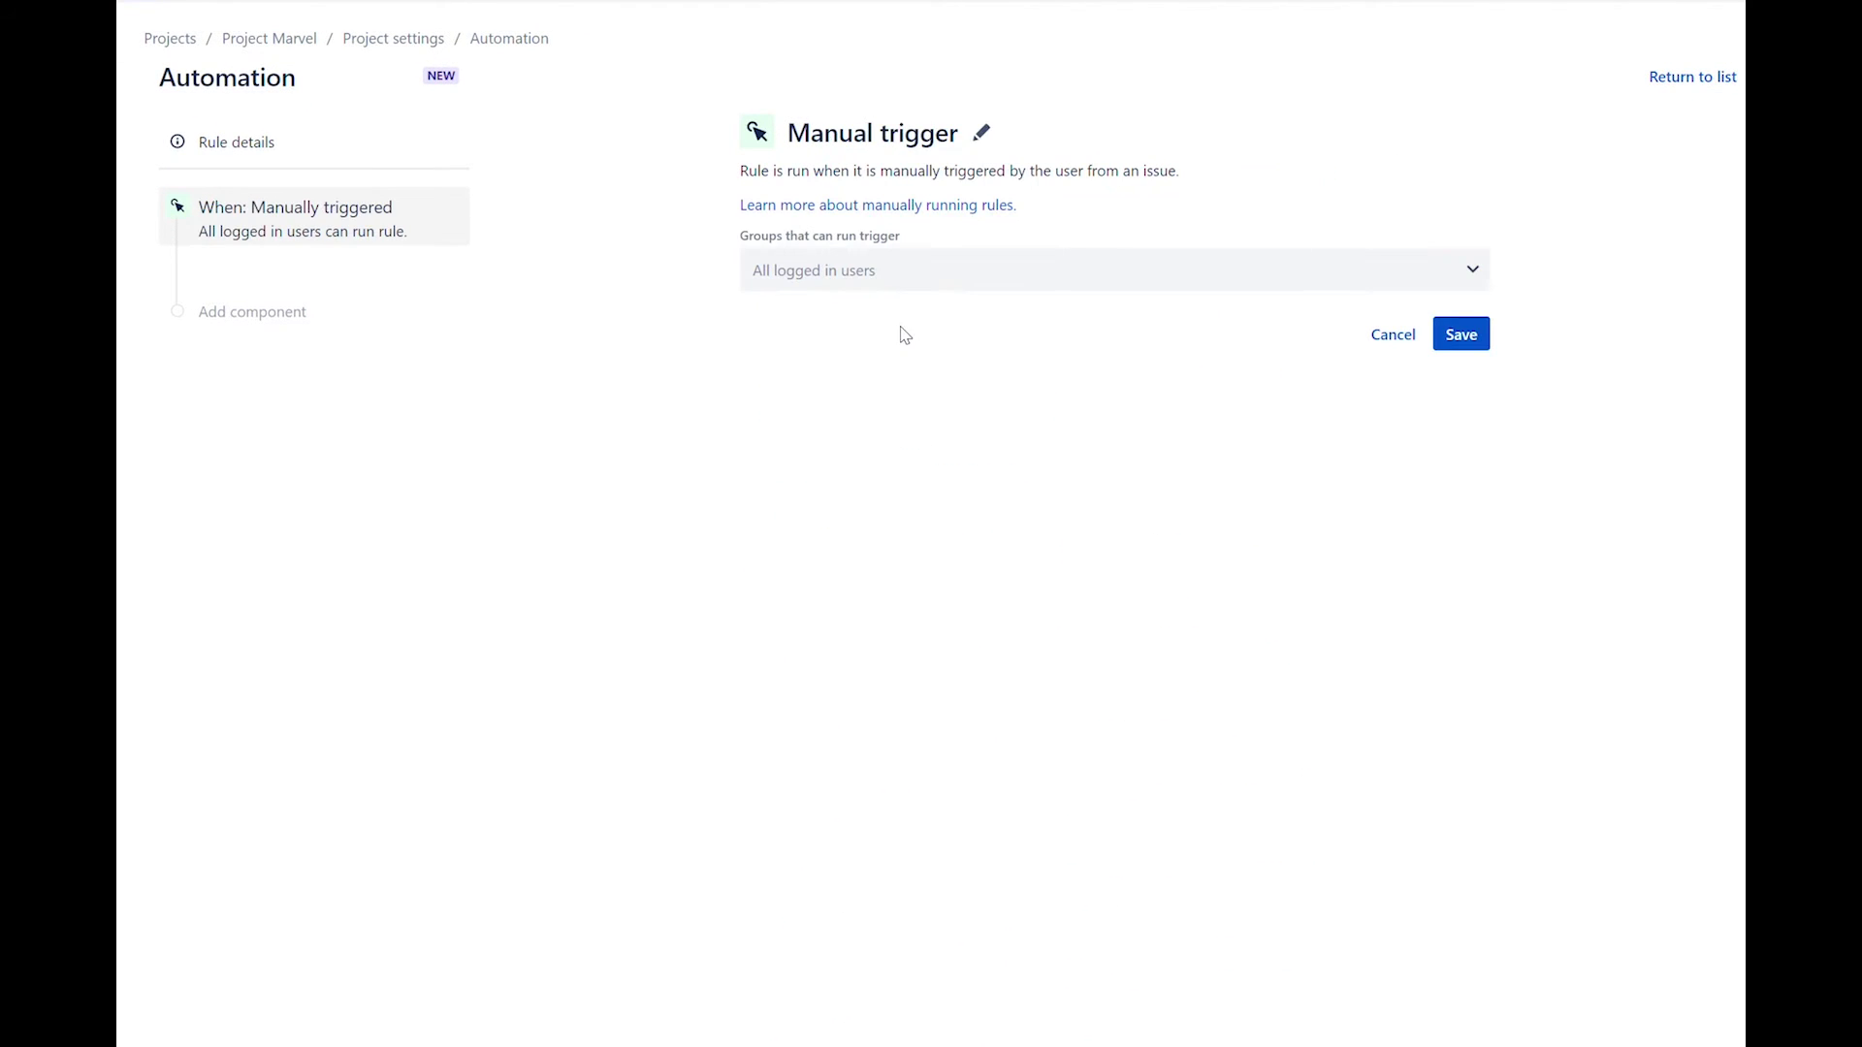
{"action": "left_click", "coordinate": [986, 283]}
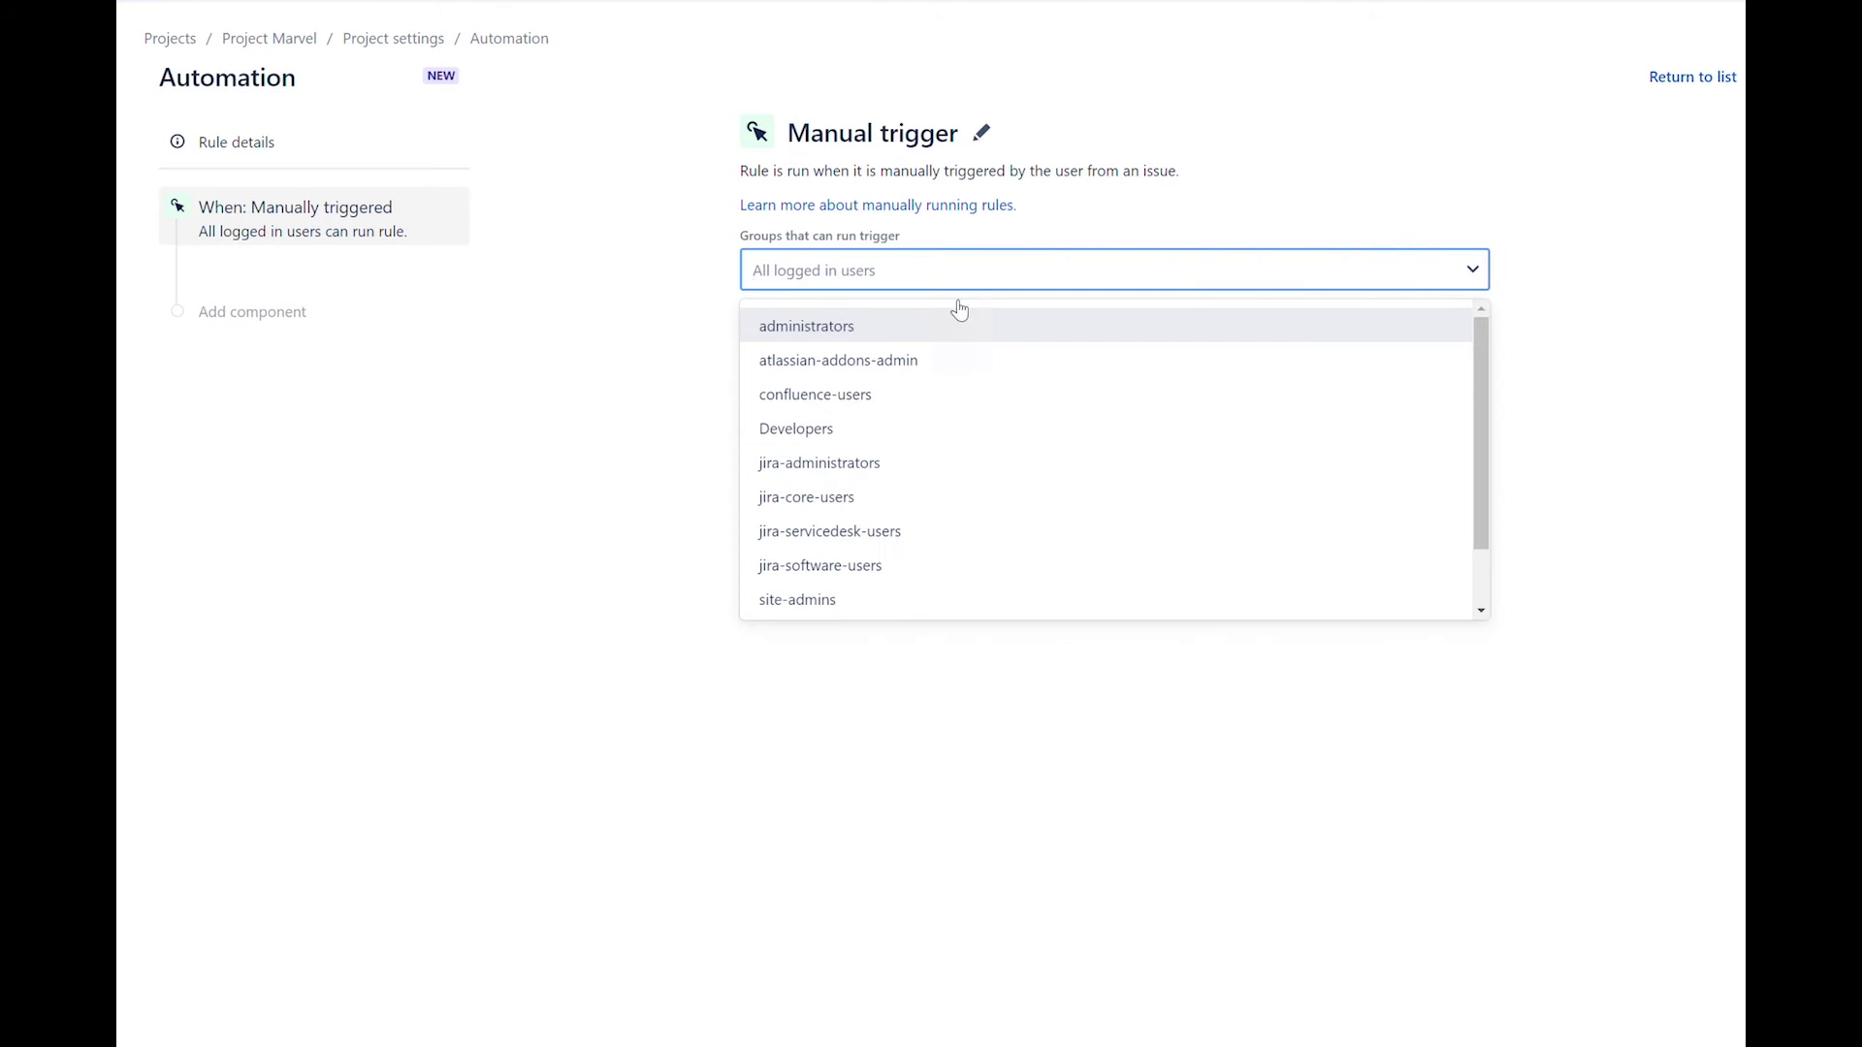
{"action": "left_click", "coordinate": [852, 432]}
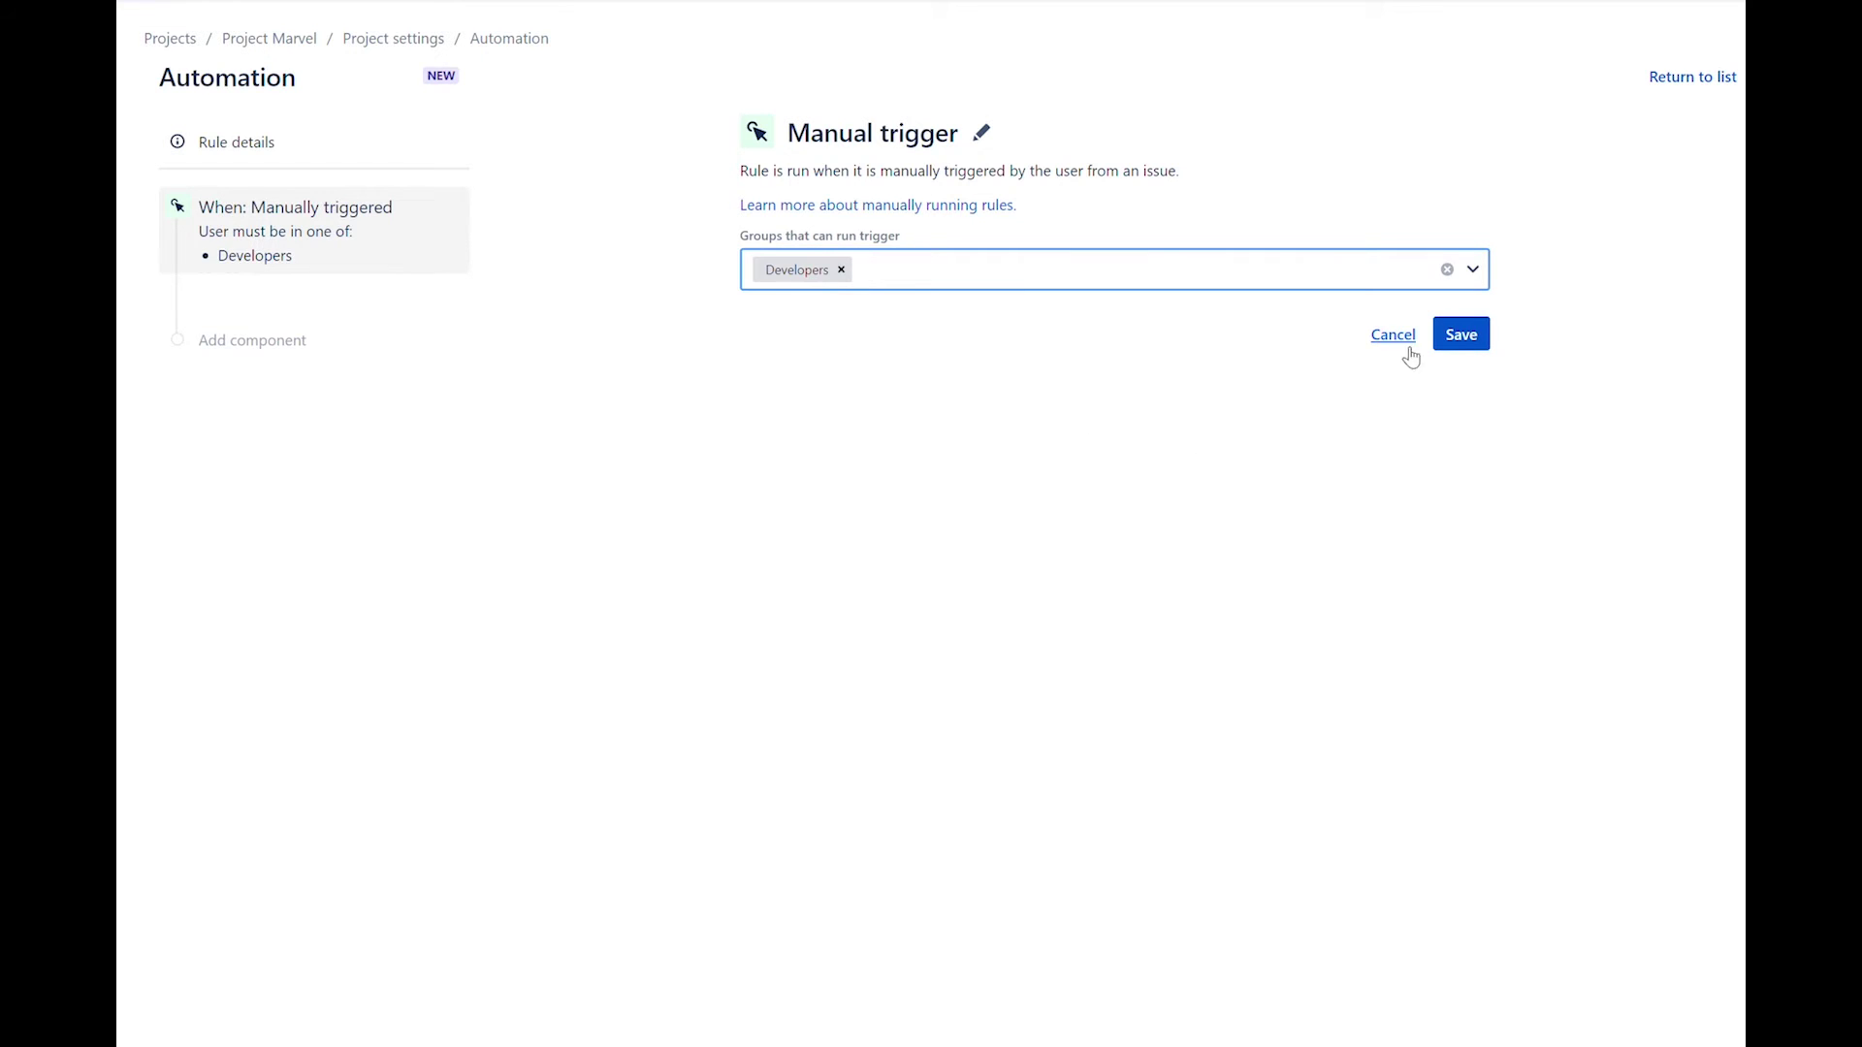
{"action": "left_click", "coordinate": [1458, 341]}
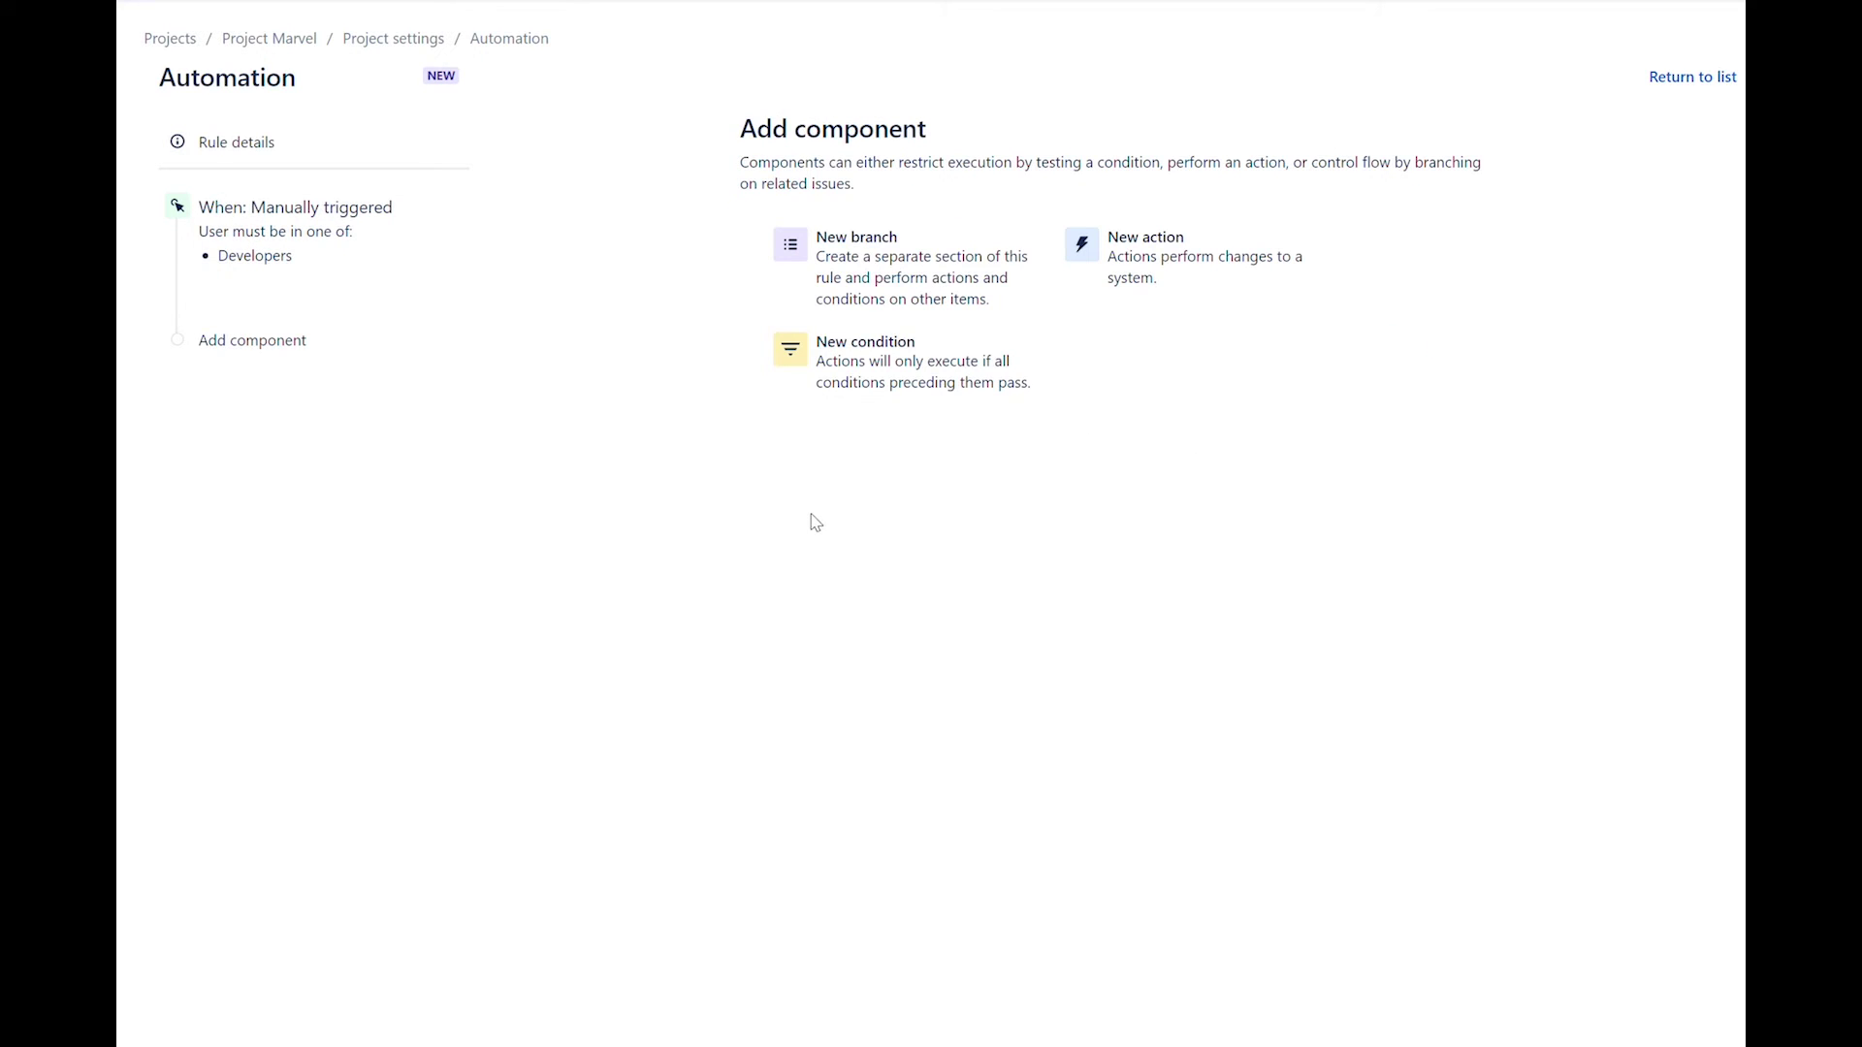
Add an Issue fields condition requiring Issue Type equals Initiative
{"action": "left_click", "coordinate": [866, 393]}
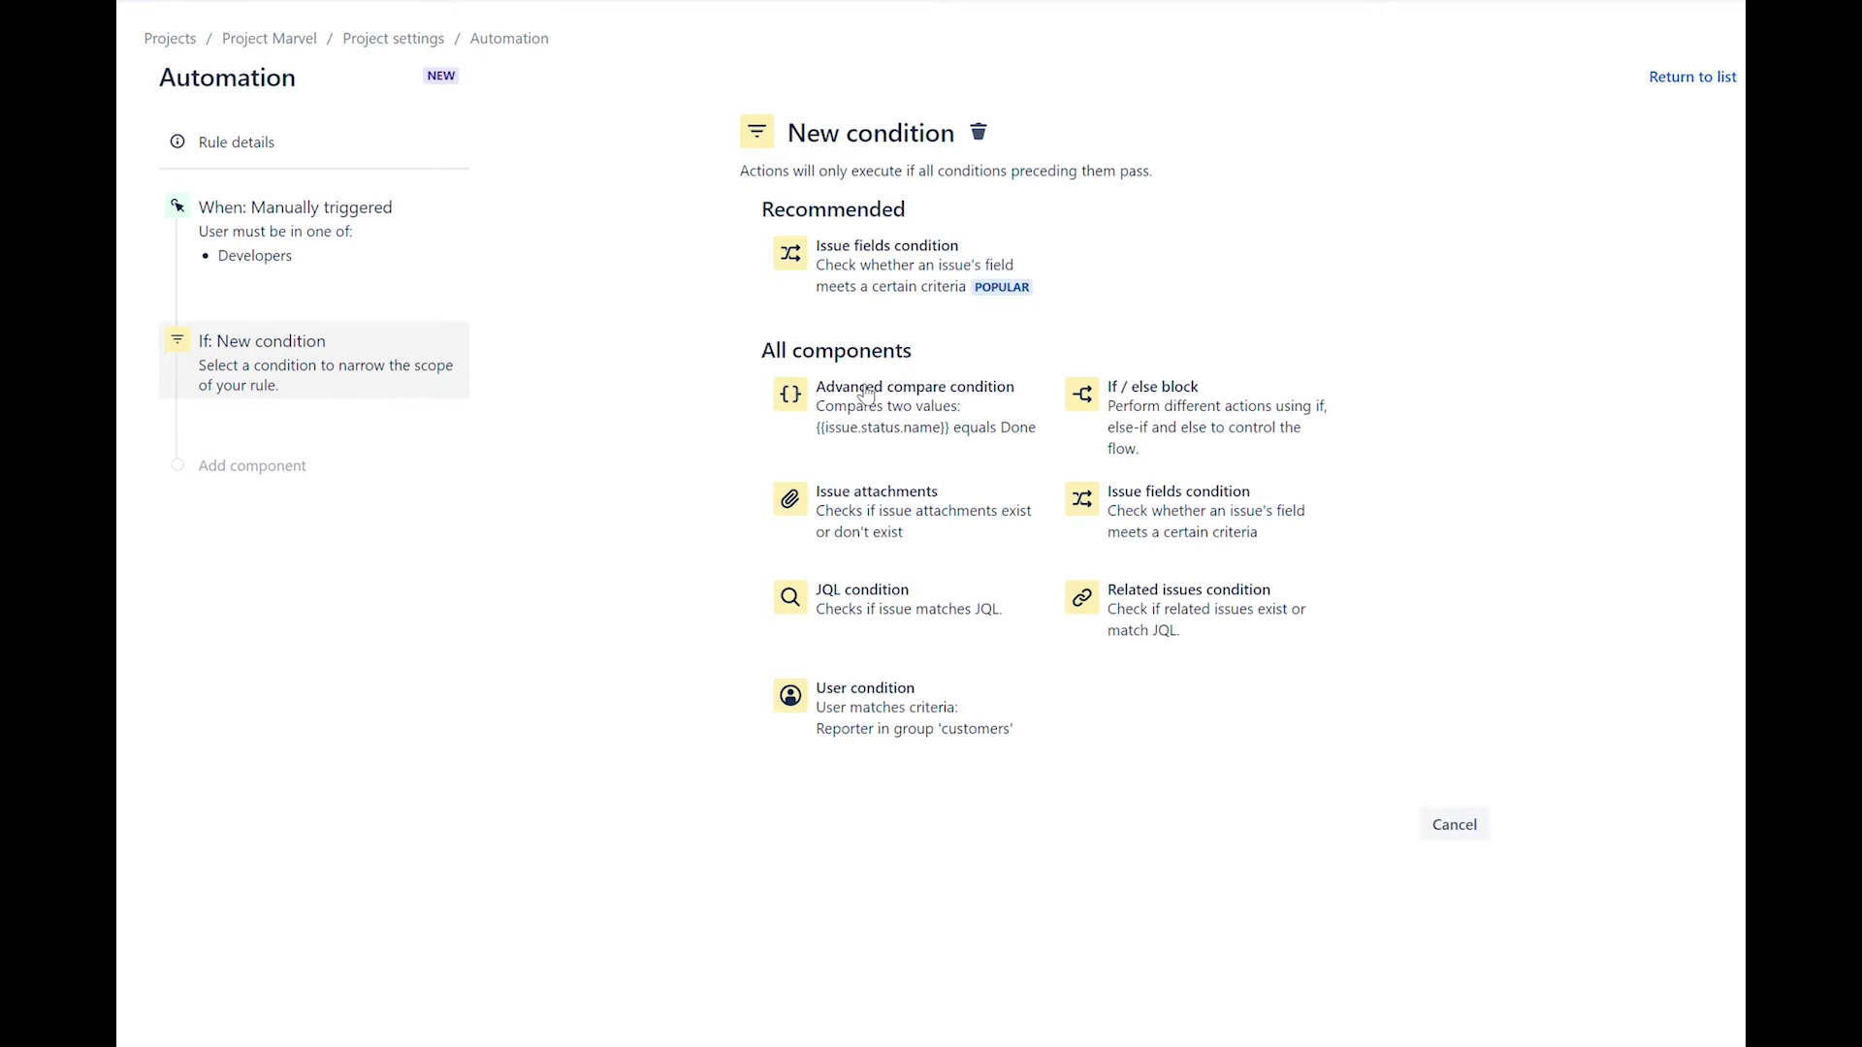
{"action": "left_click", "coordinate": [1139, 508]}
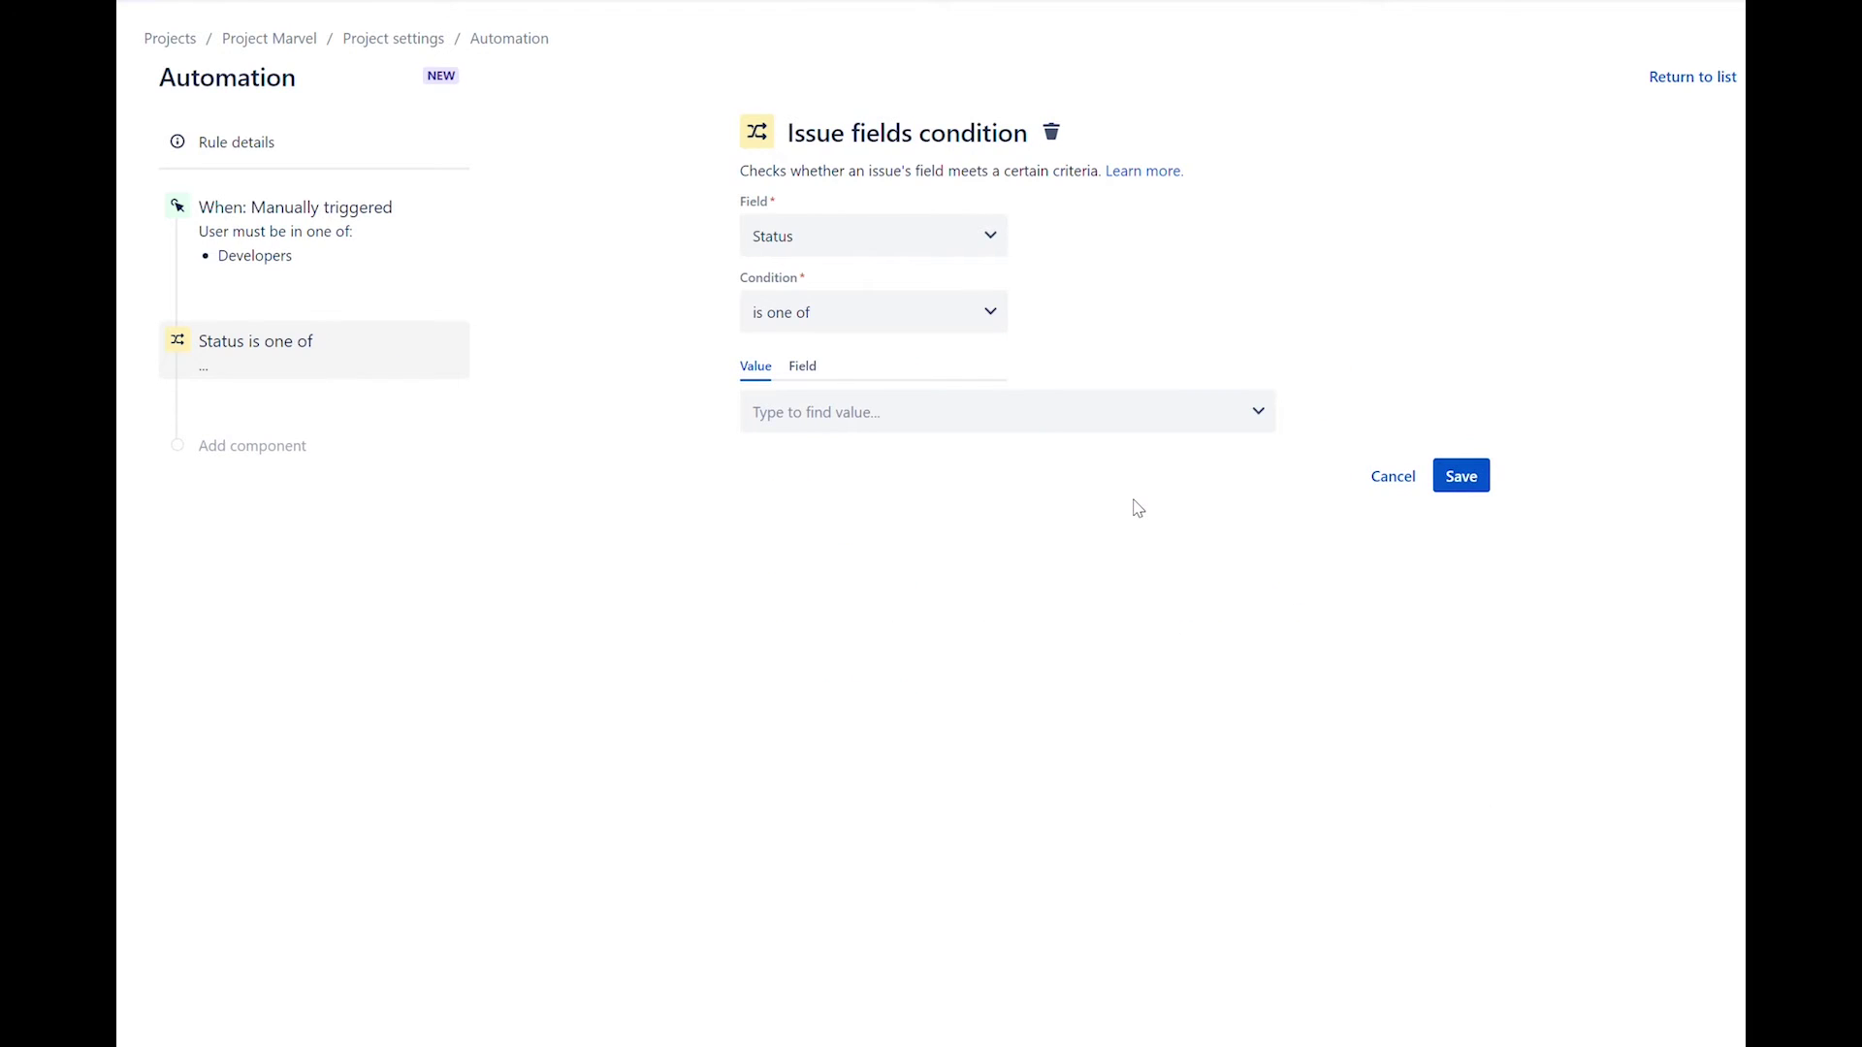
{"action": "left_click", "coordinate": [981, 241]}
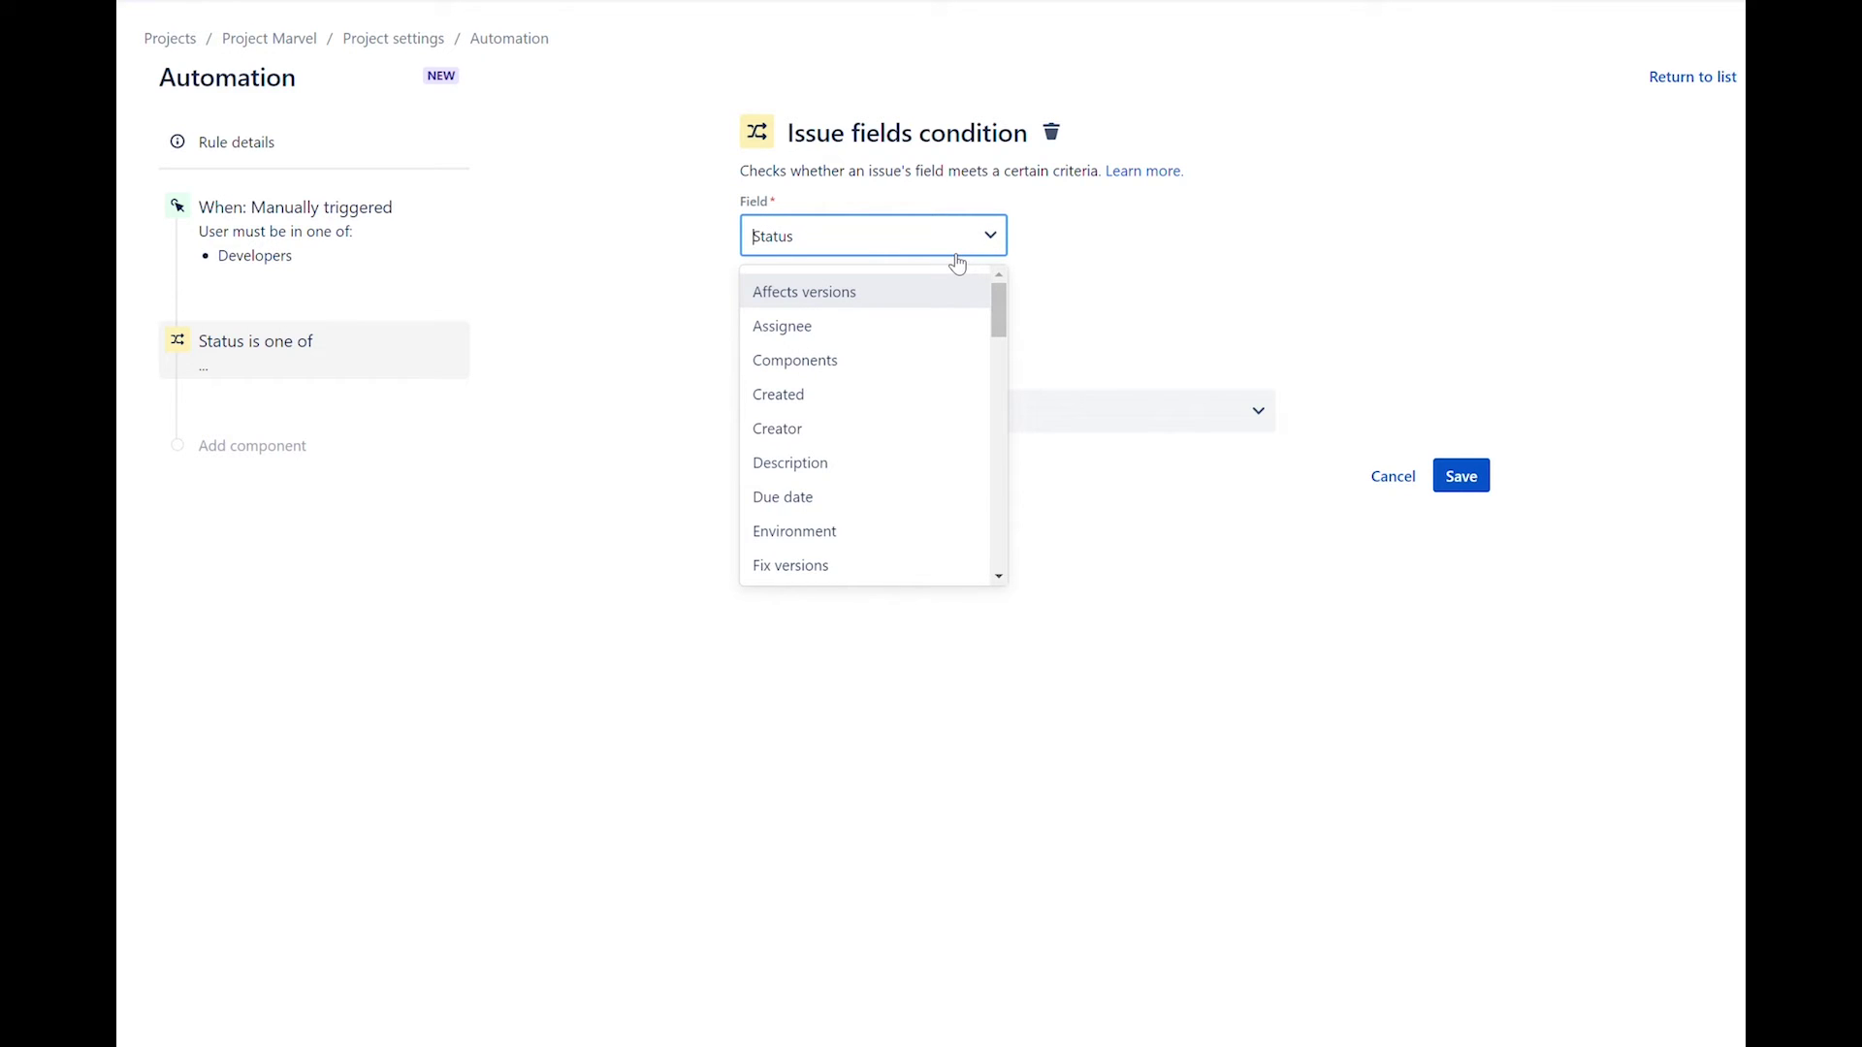
{"action": "type", "text": "iss"}
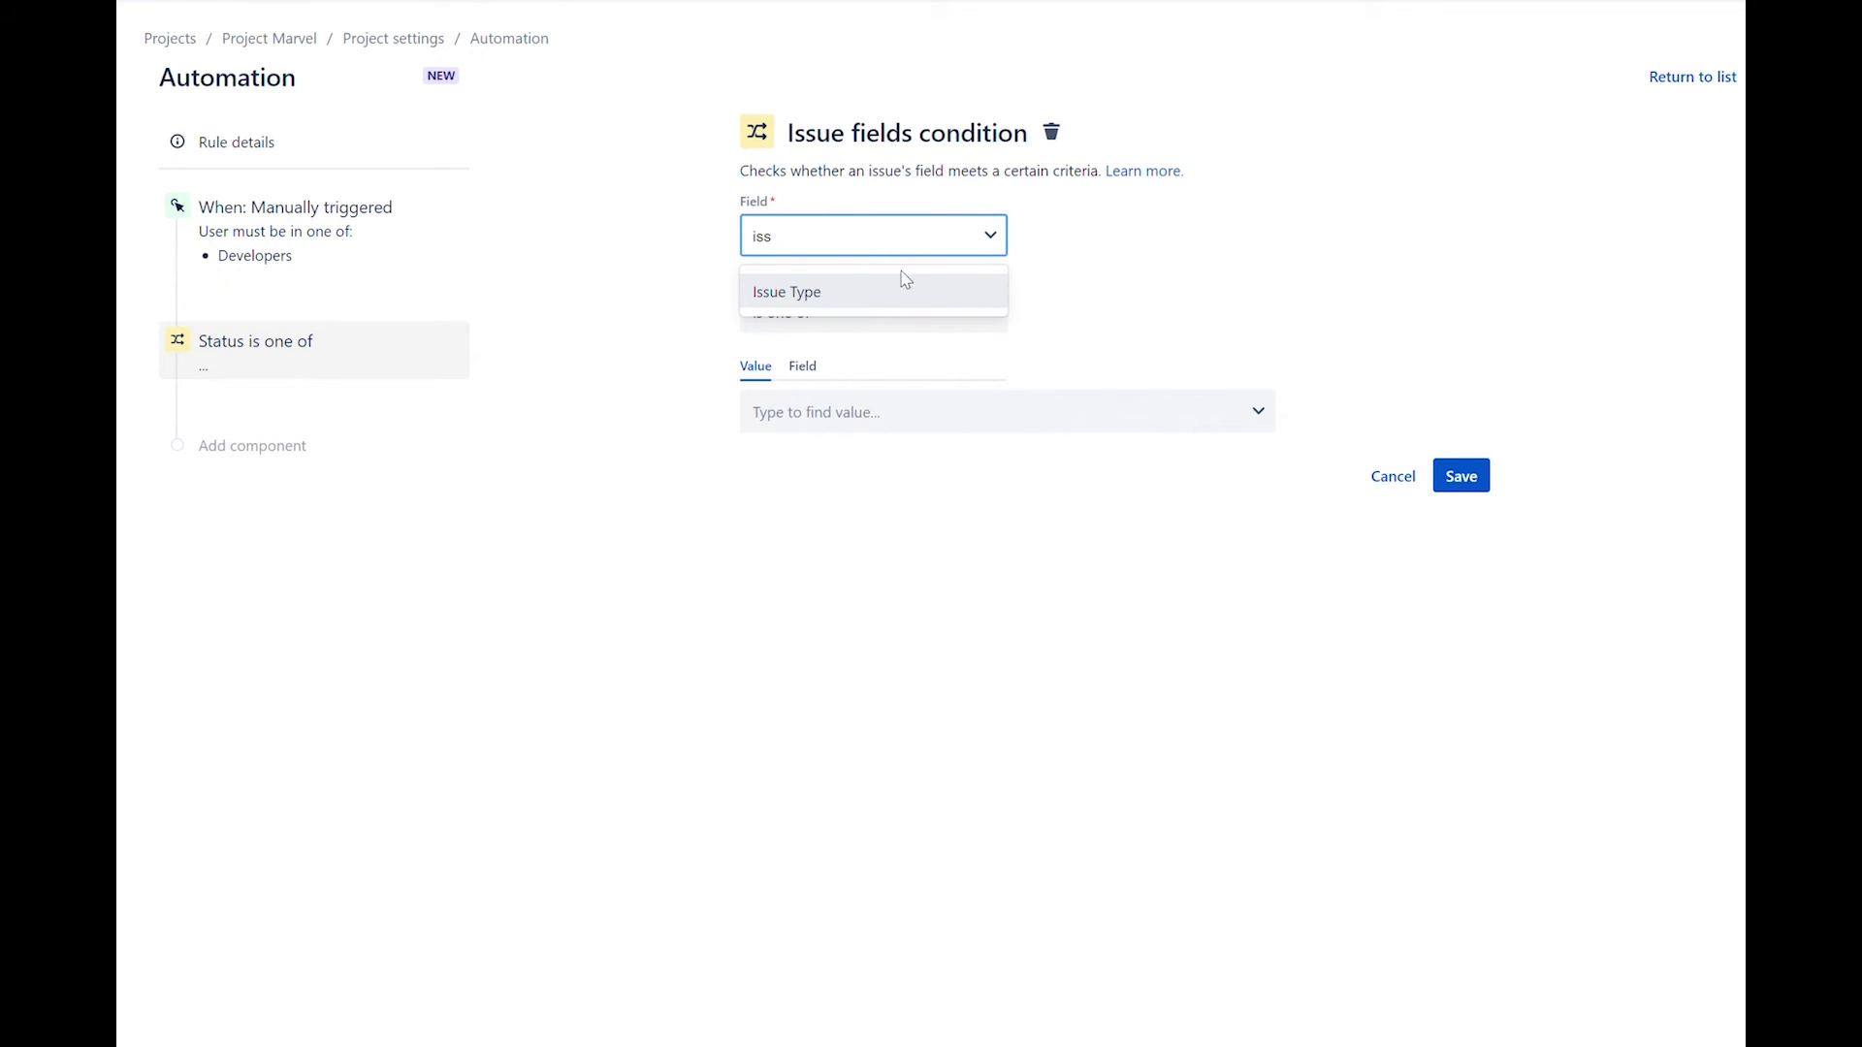
{"action": "left_click", "coordinate": [858, 295]}
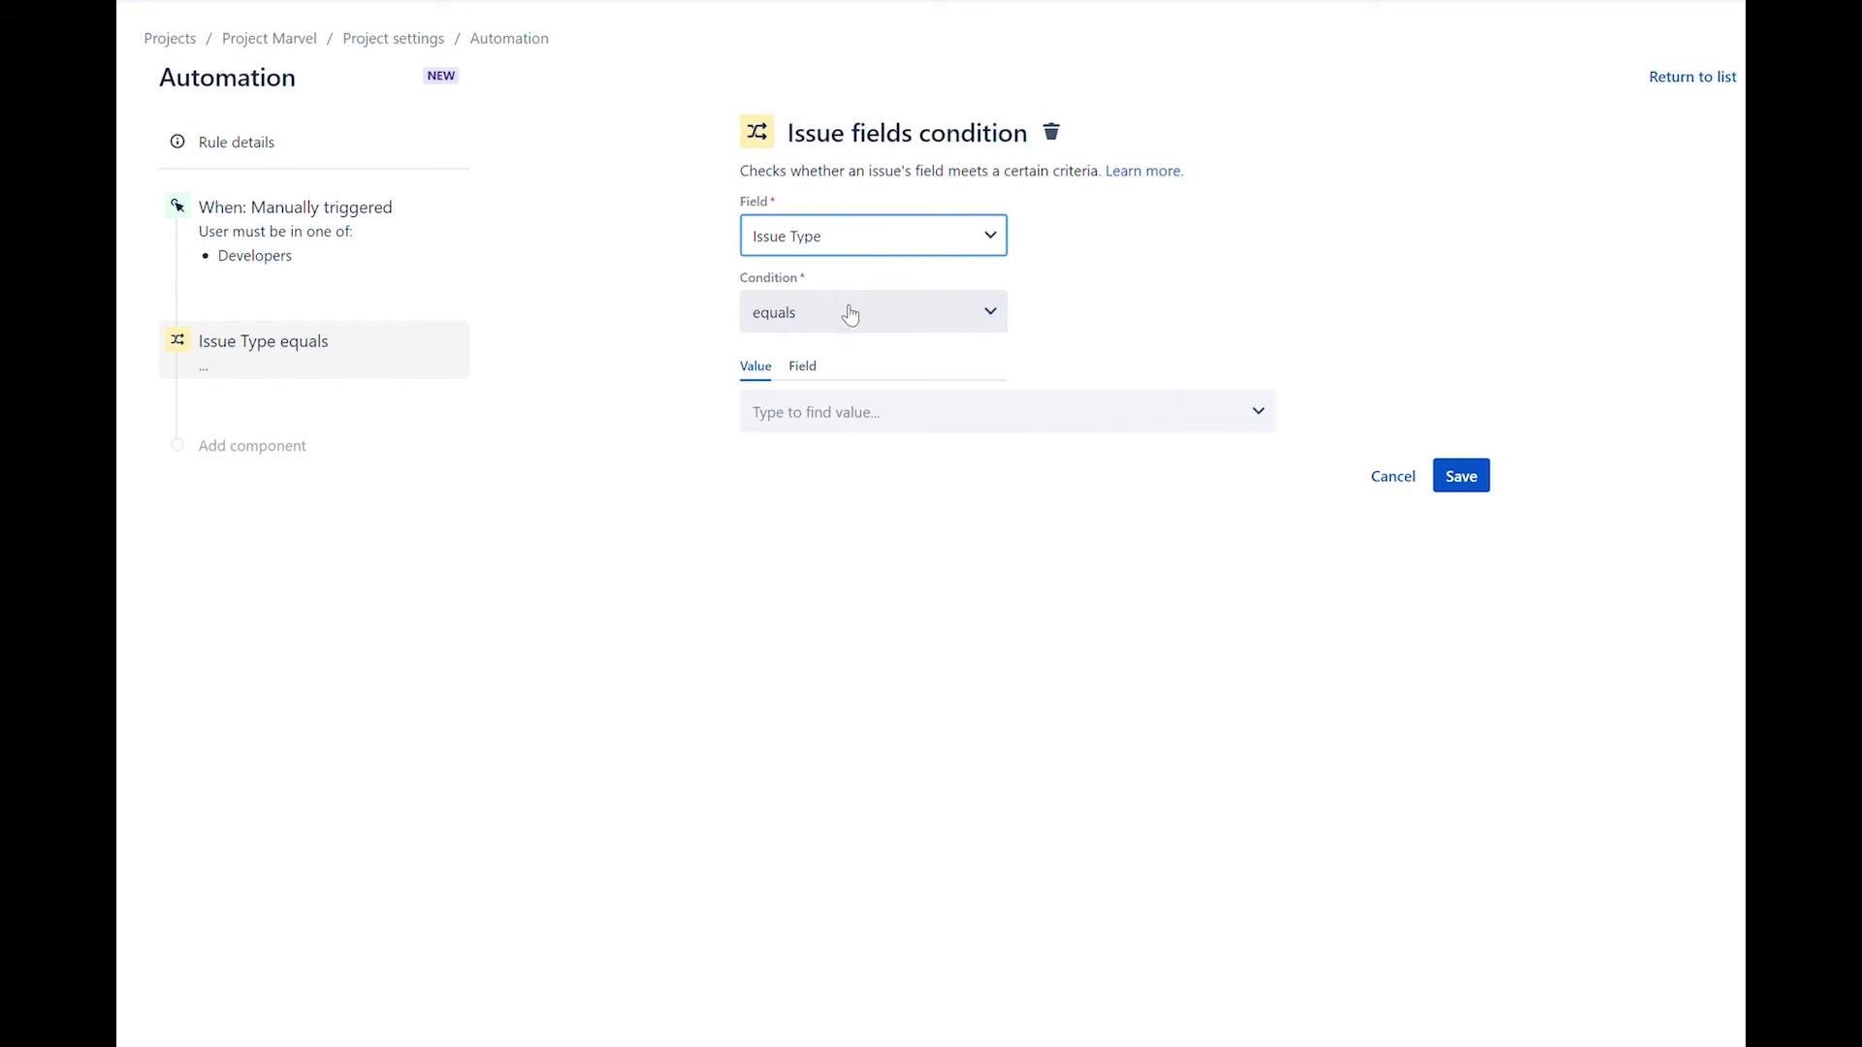
{"action": "left_click", "coordinate": [848, 316]}
{"action": "left_click", "coordinate": [804, 377]}
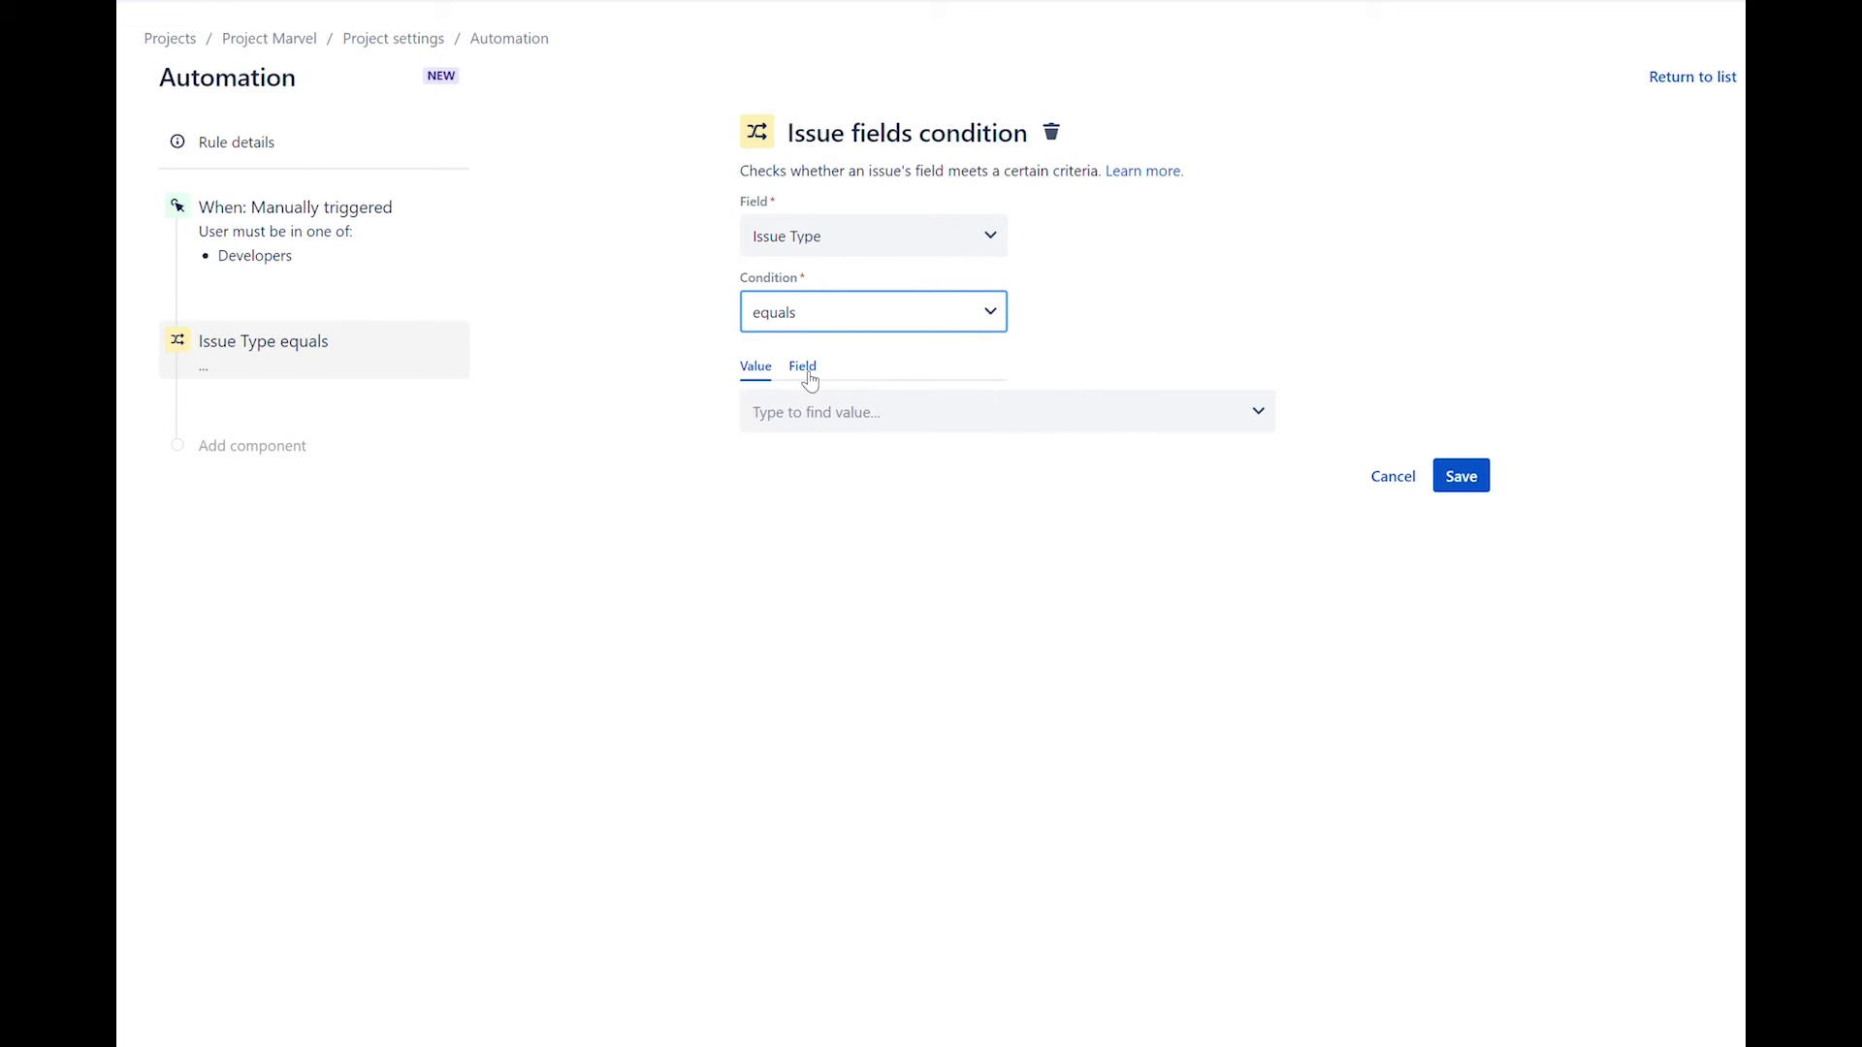
{"action": "left_click", "coordinate": [804, 419]}
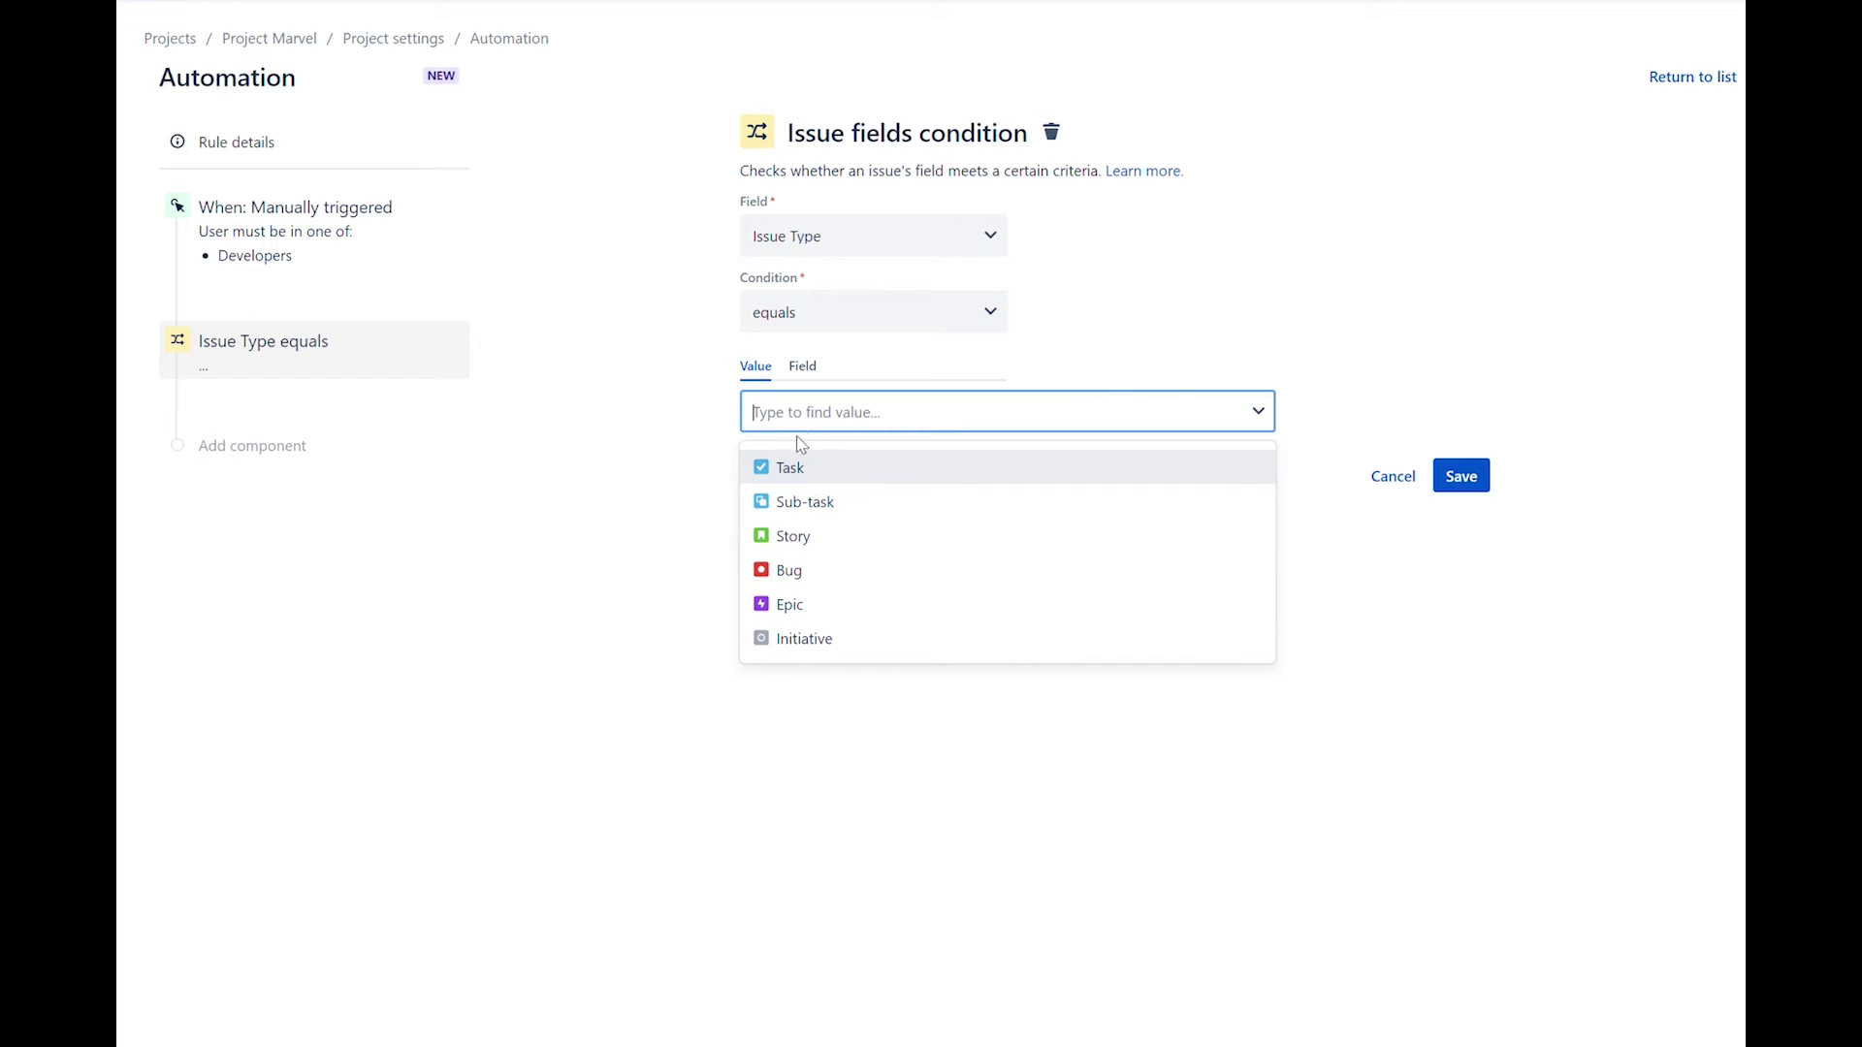
{"action": "left_click", "coordinate": [804, 638]}
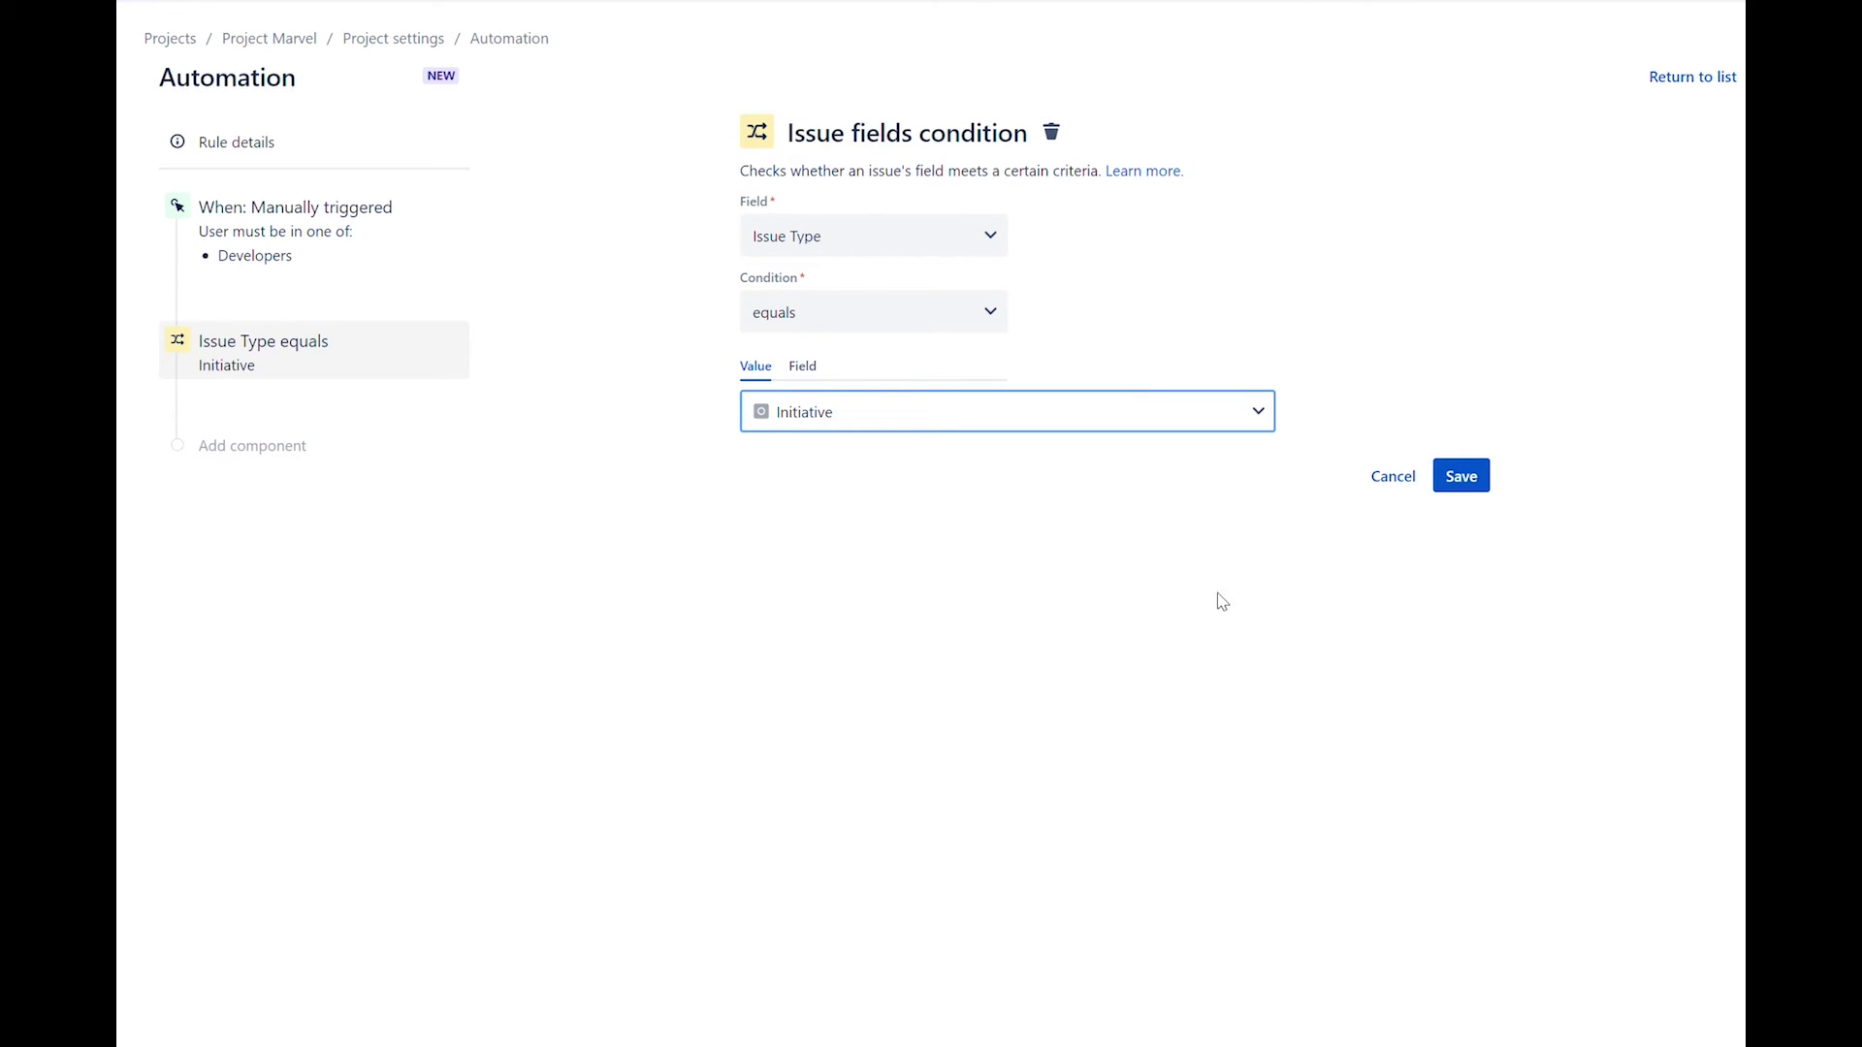
{"action": "left_click", "coordinate": [1460, 485]}
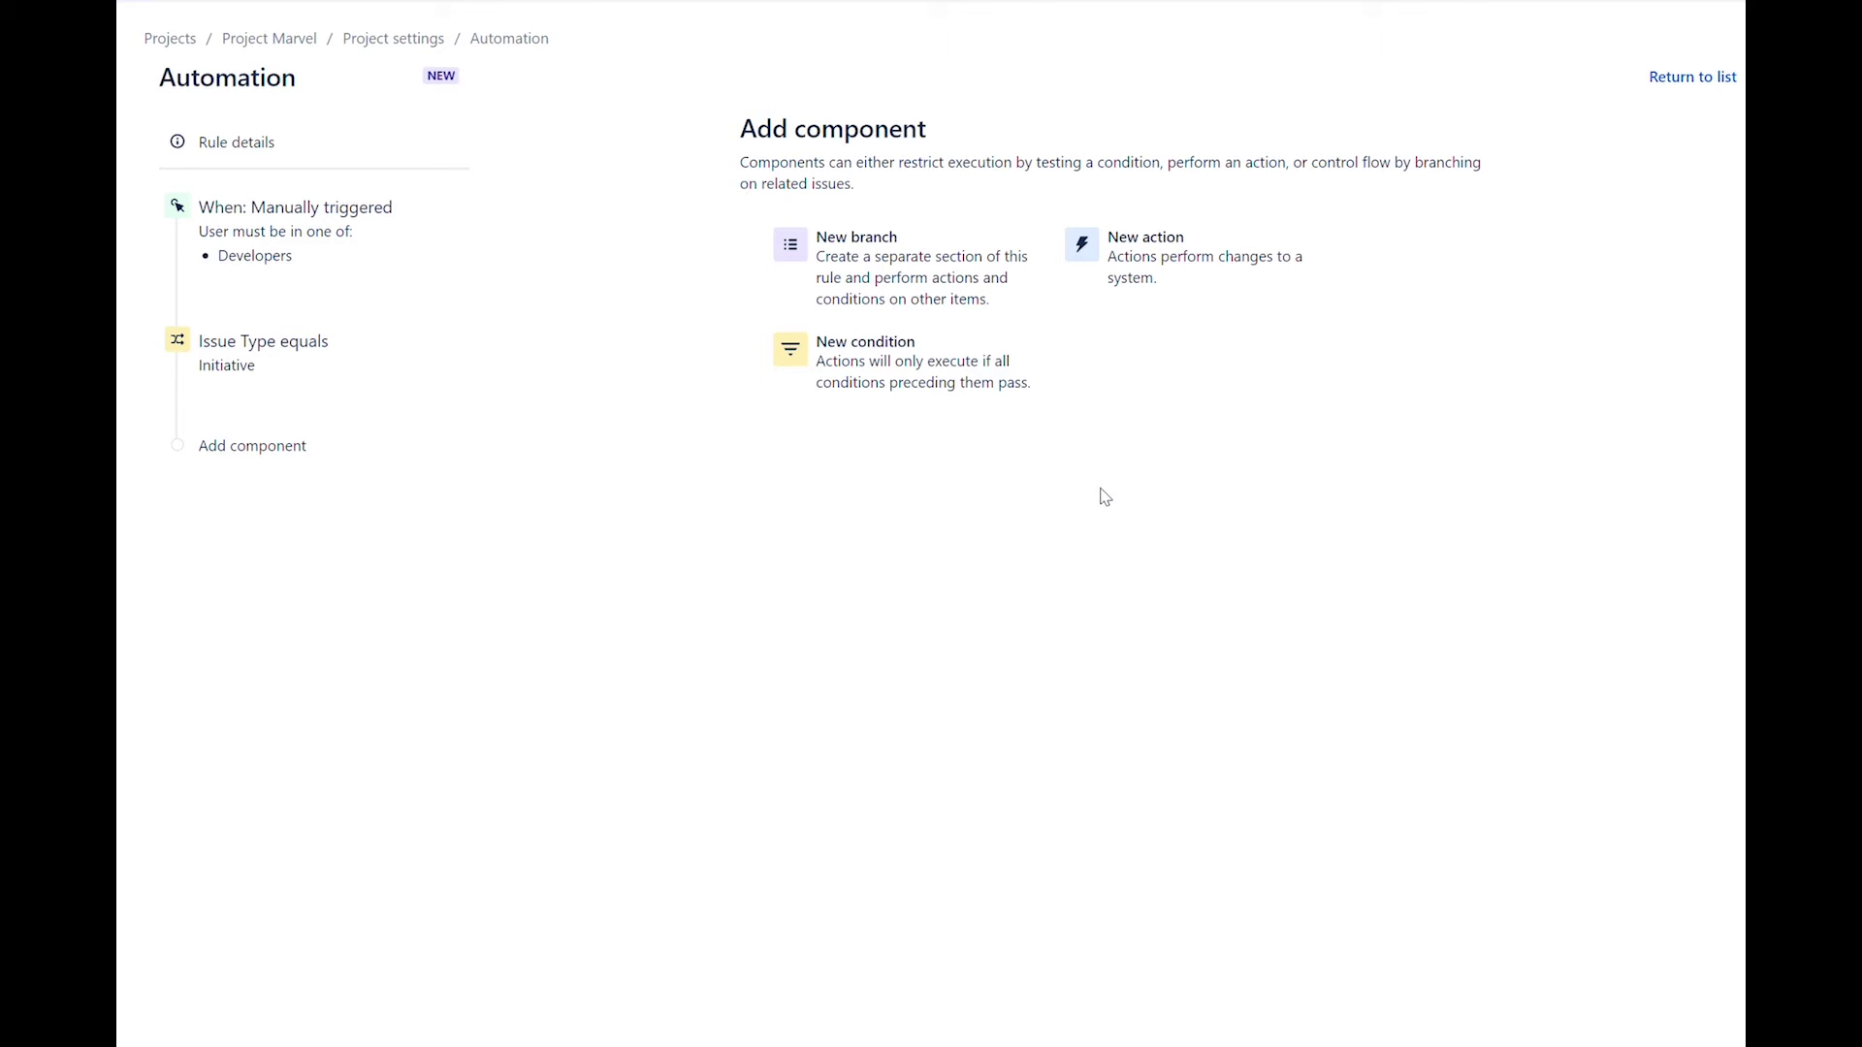
{"action": "left_click", "coordinate": [1165, 279]}
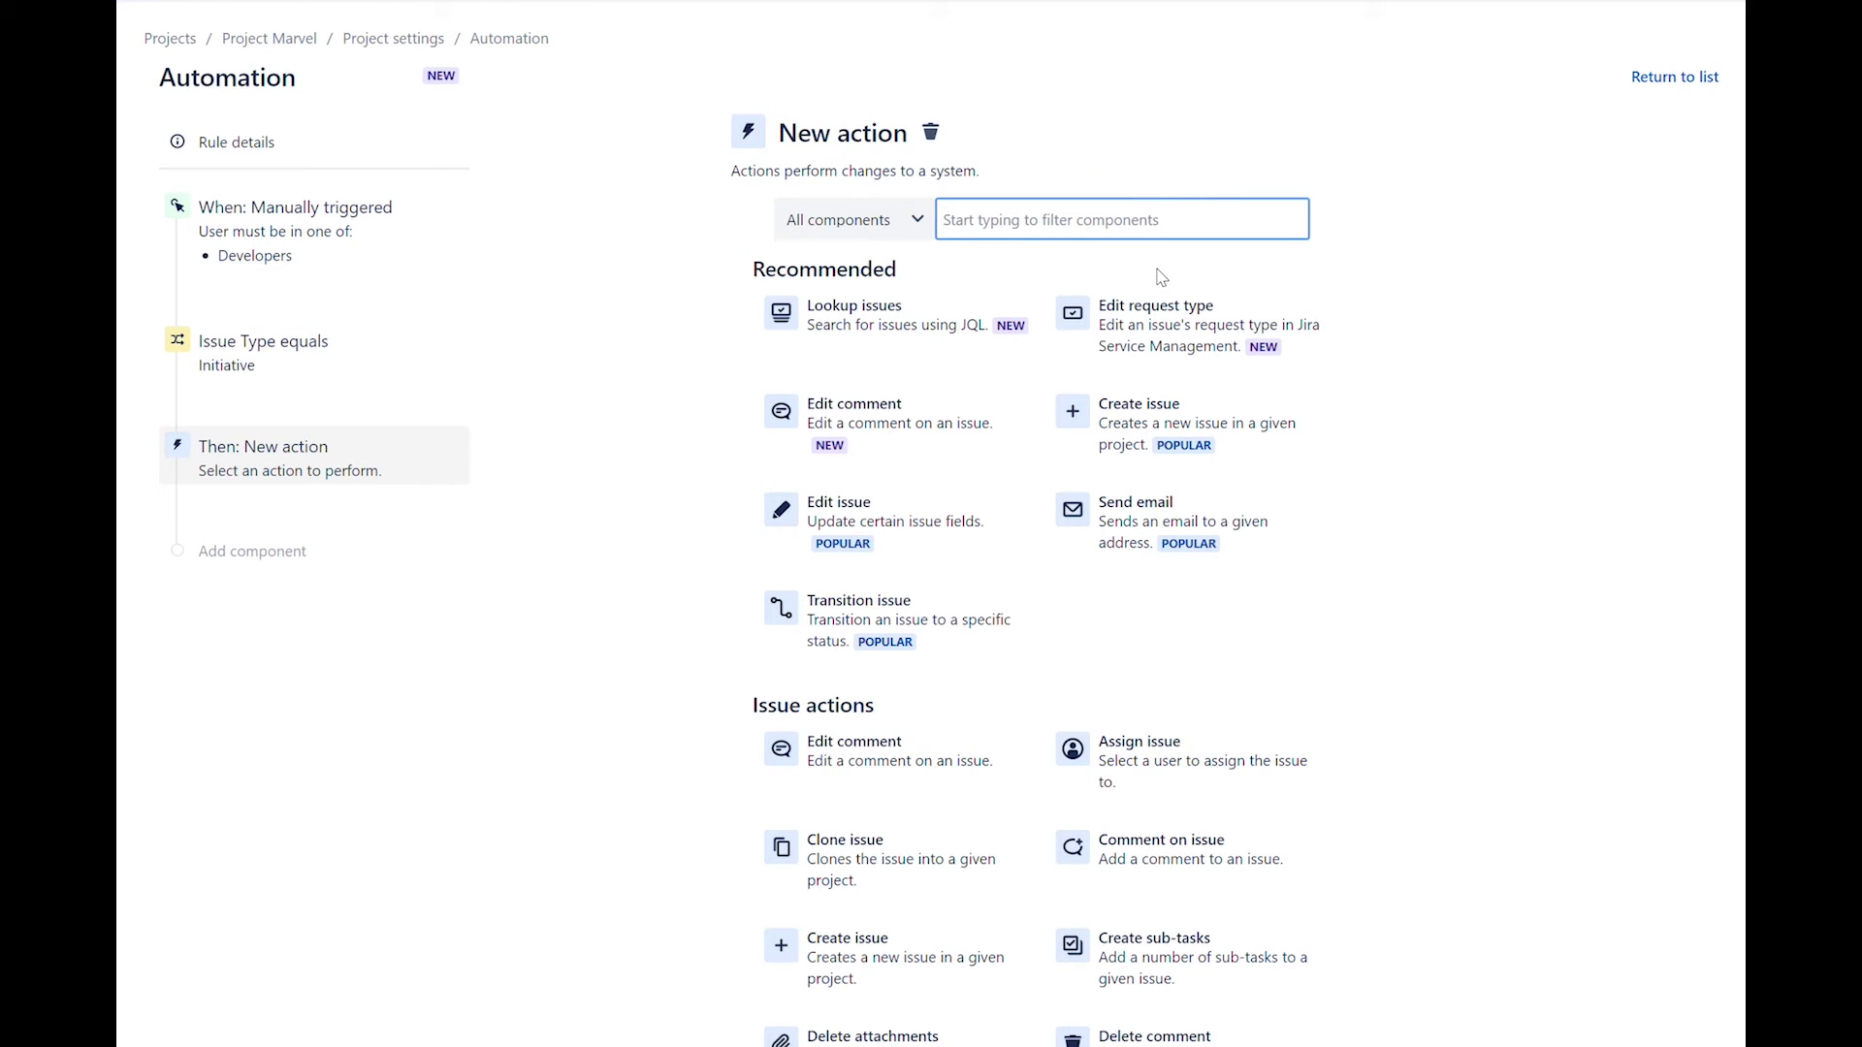
Add a Lookup issues action with JQL issue in linkedIssues({{issue.key}},"initiative contains epic")
{"action": "left_click", "coordinate": [883, 334]}
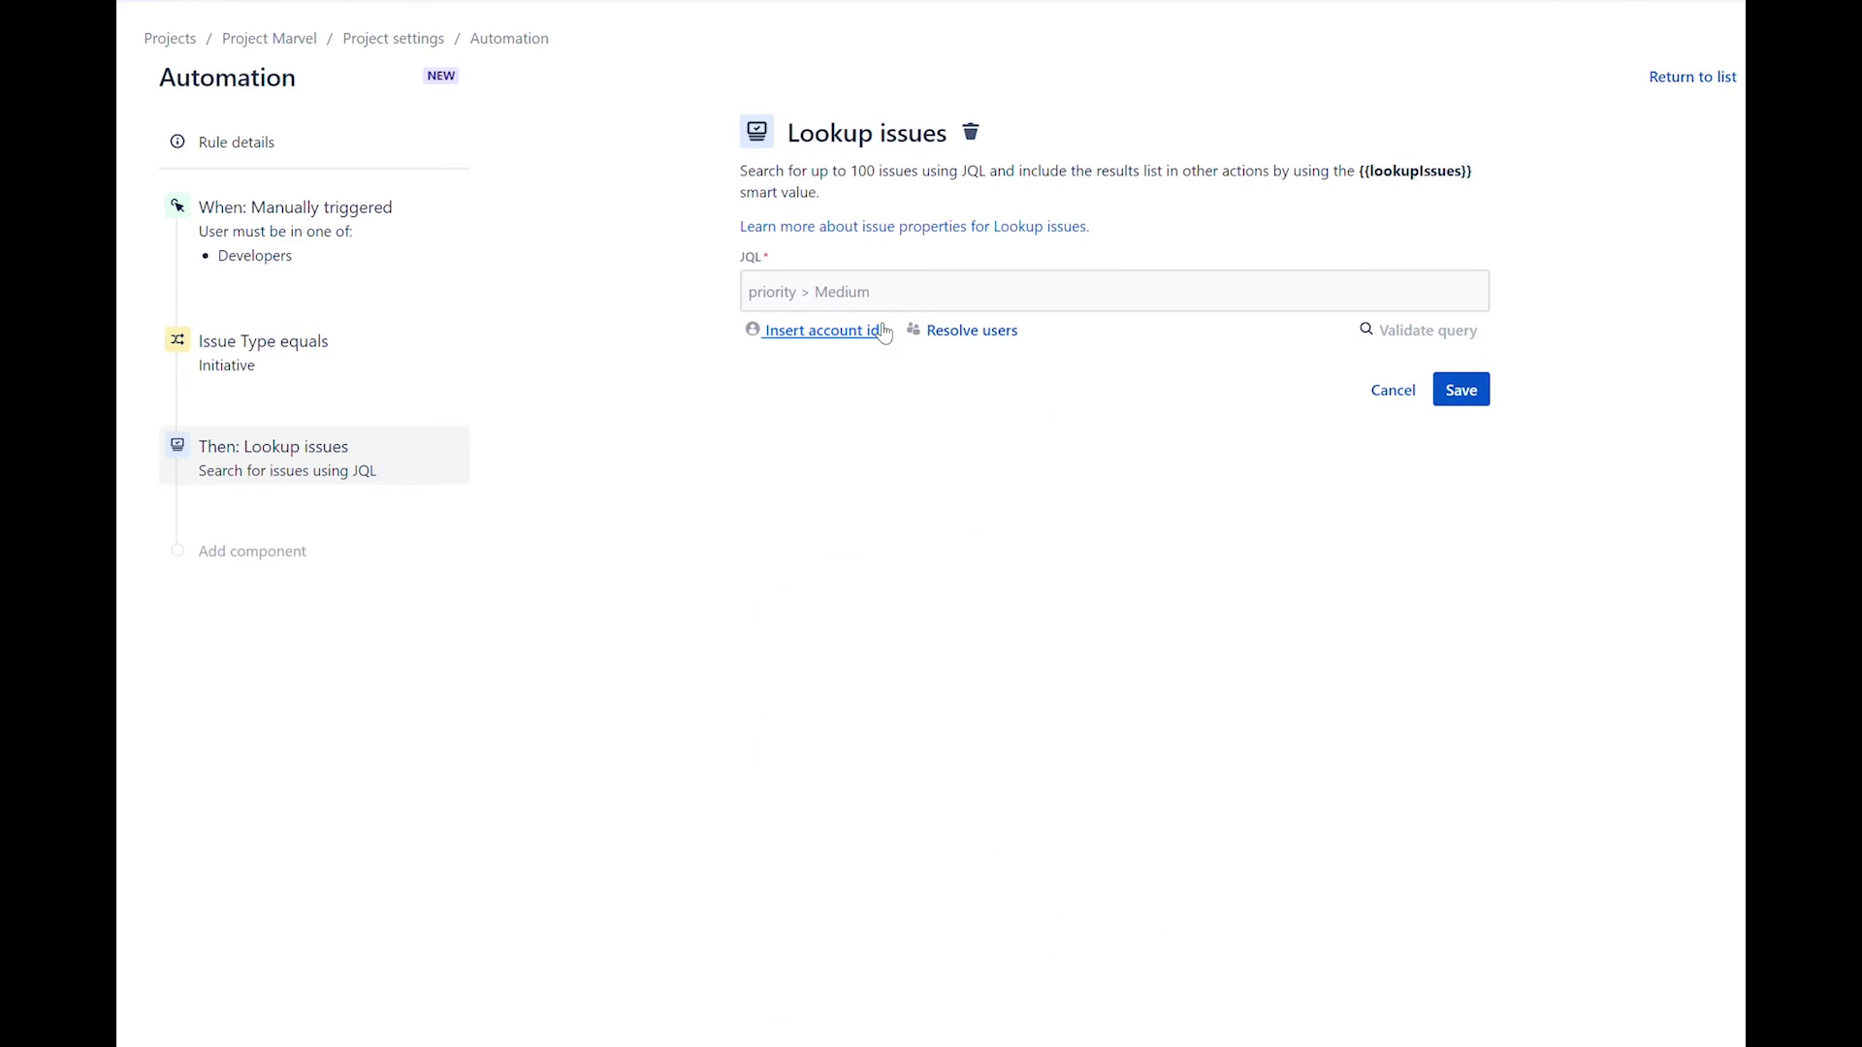
{"action": "left_click", "coordinate": [961, 300]}
{"action": "type", "text": "issue in linkedIssues({{issue.key}},\"initiative contains epic\")"}
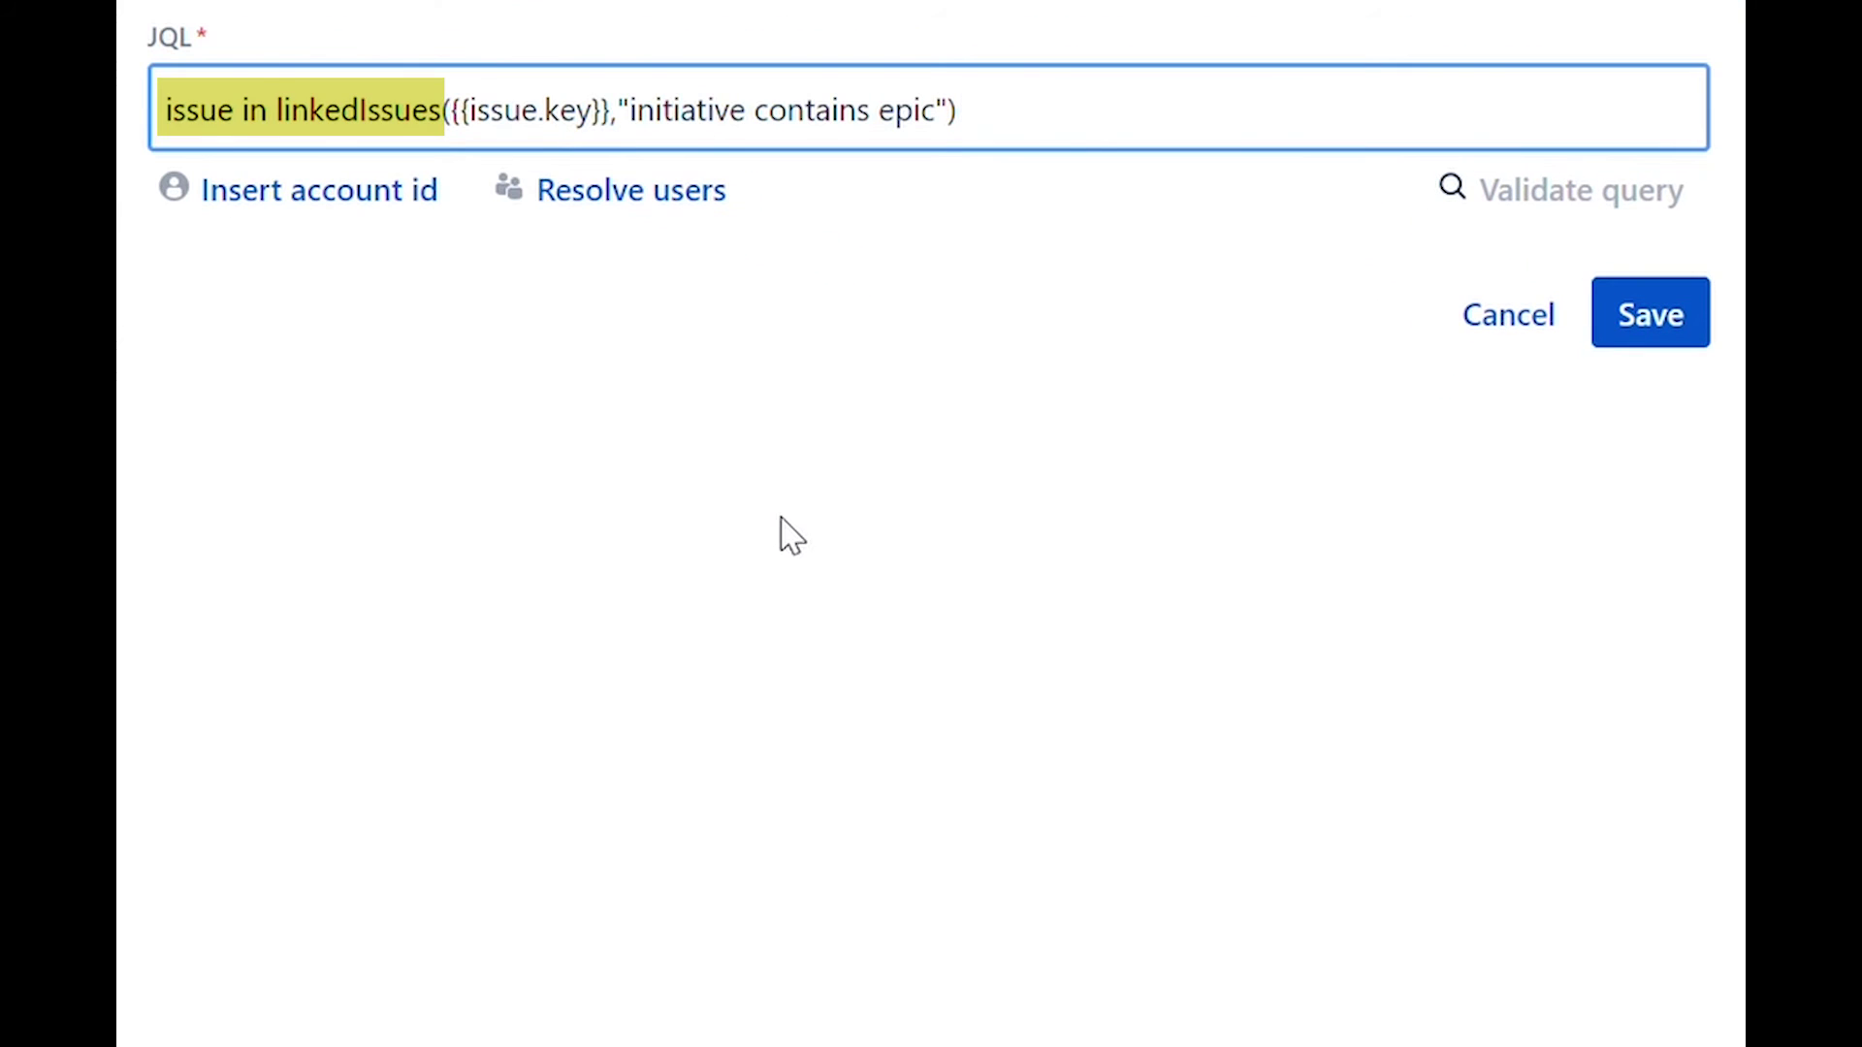
{"action": "left_click", "coordinate": [792, 544]}
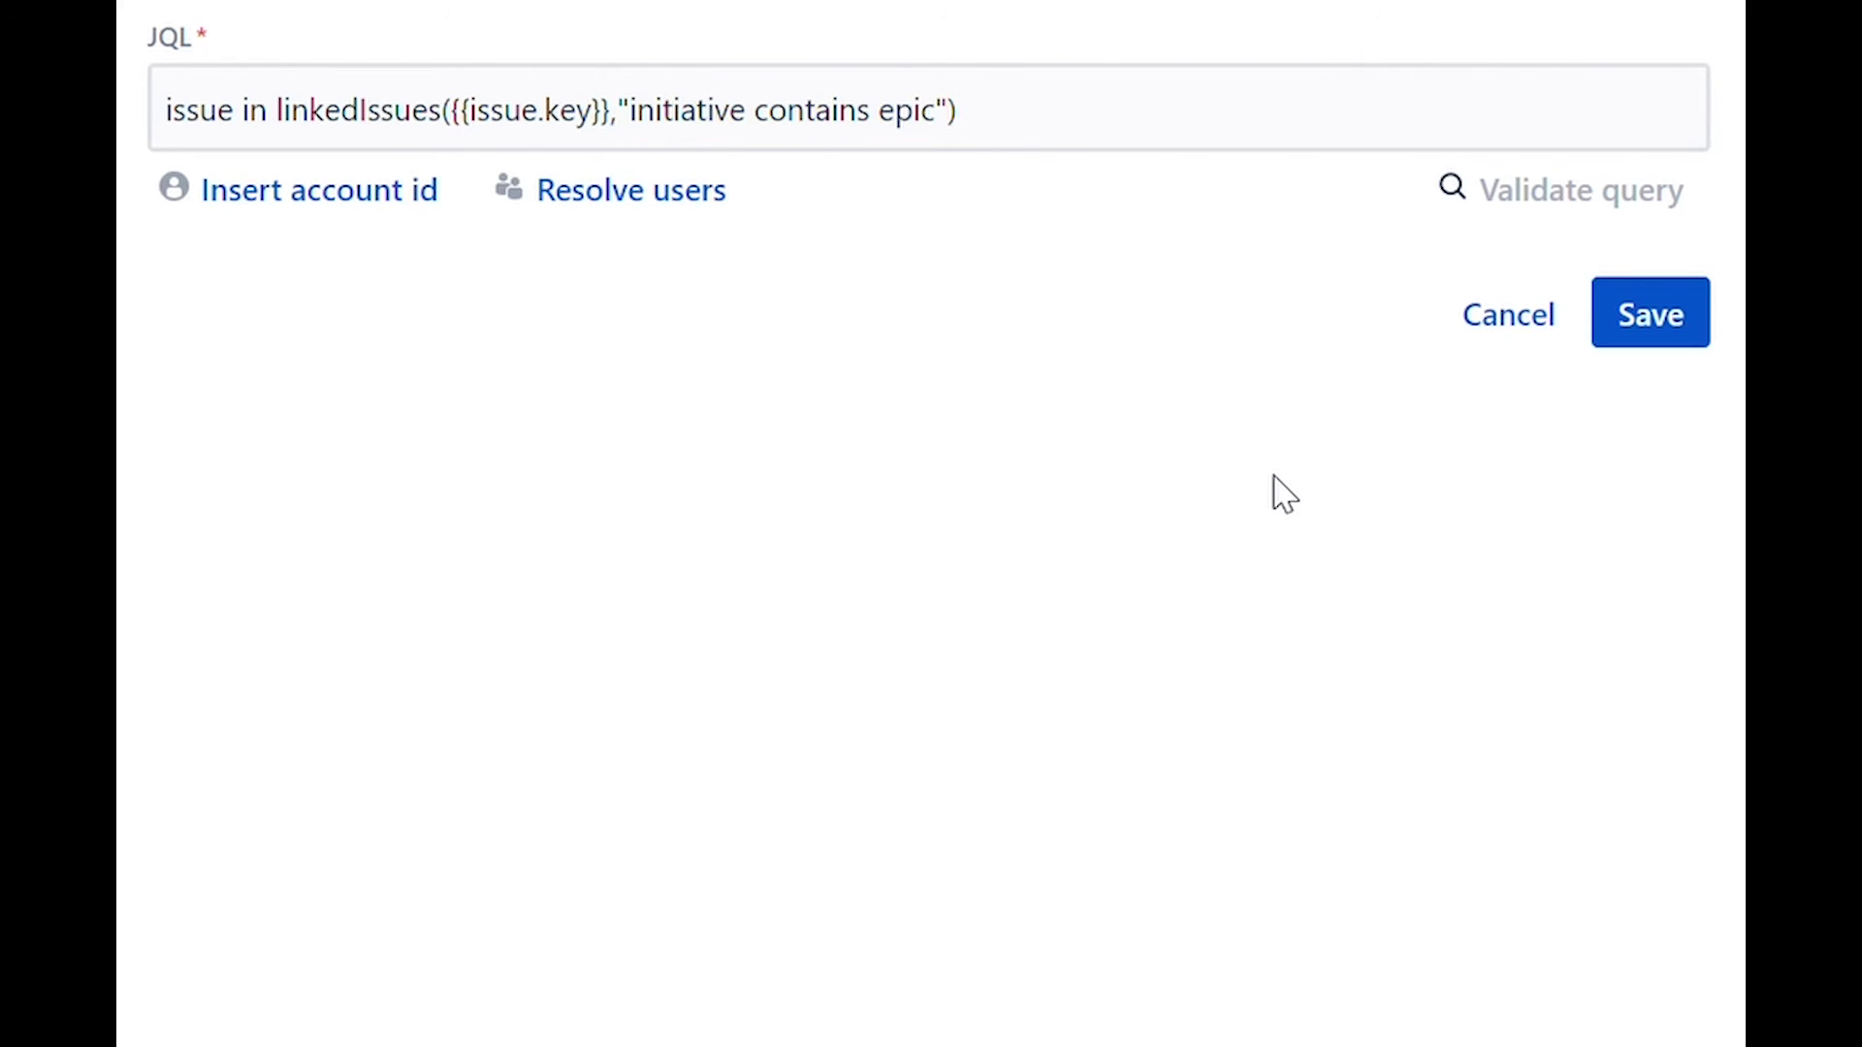
{"action": "left_click", "coordinate": [1648, 314]}
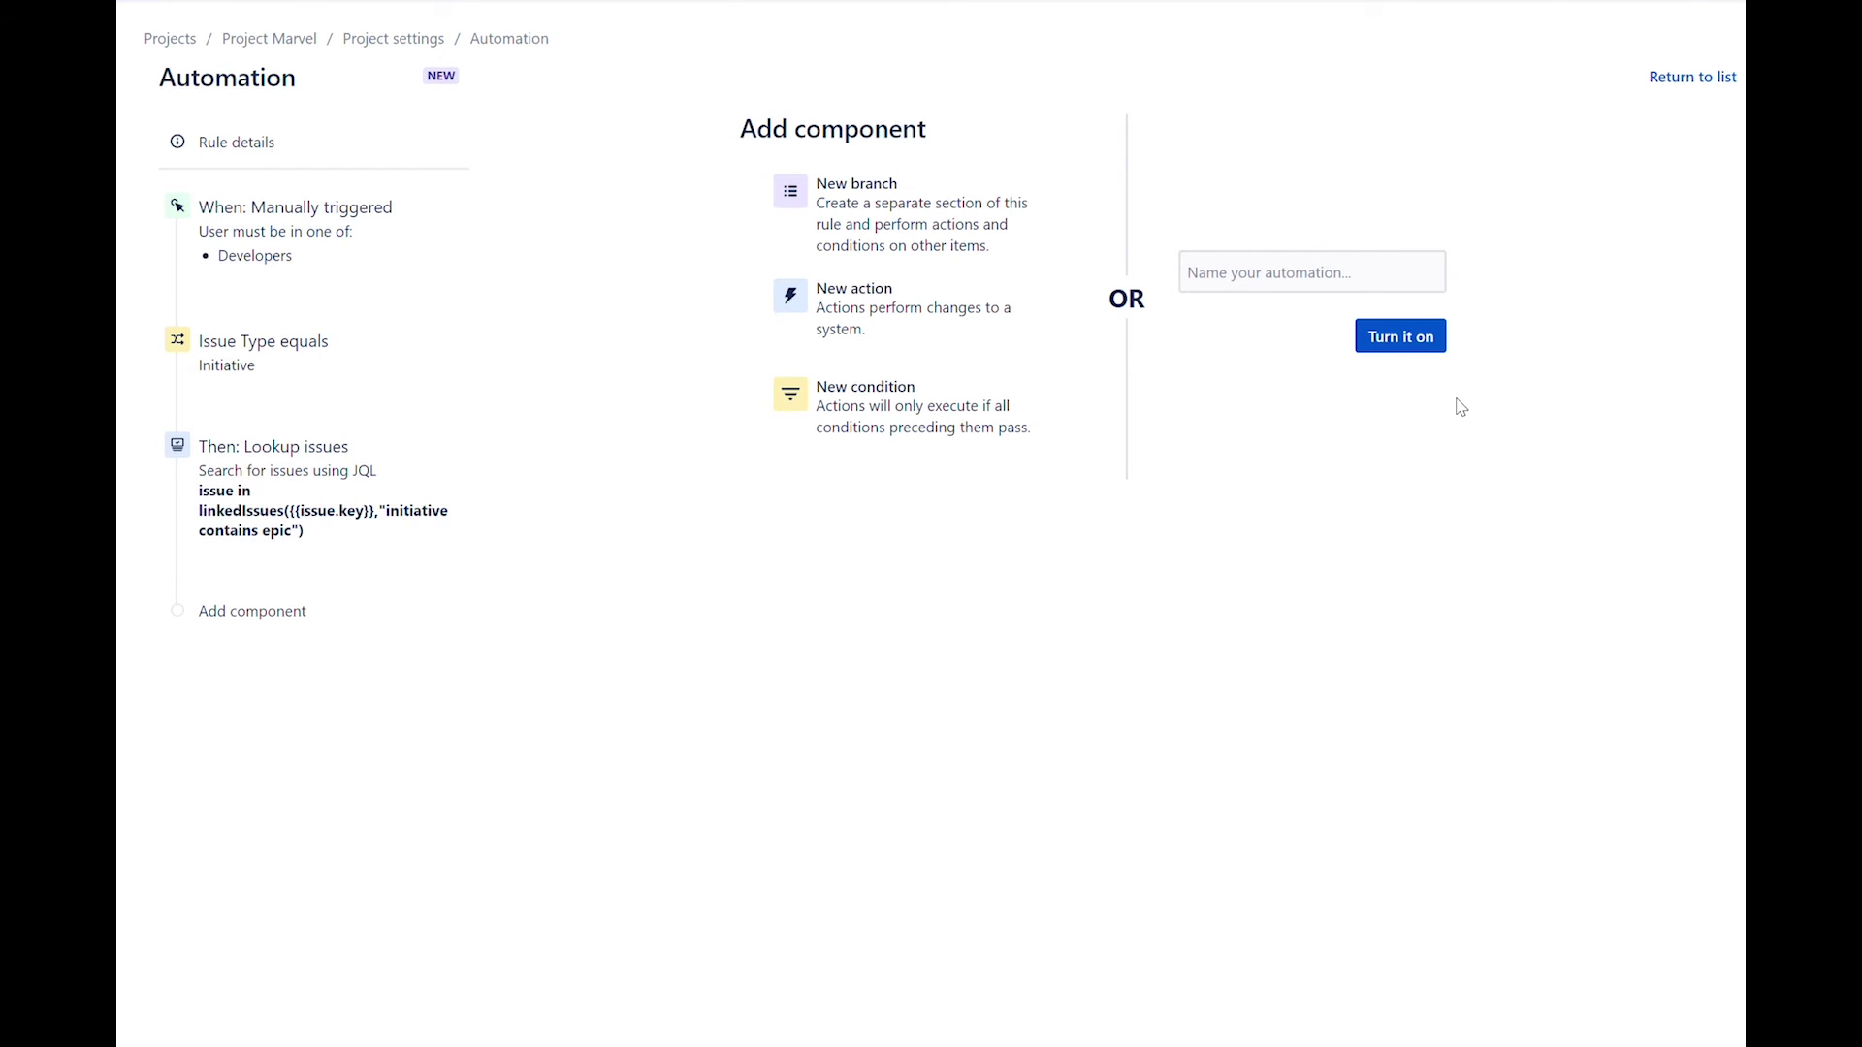
Add an Edit issue action setting Story Points to {{lookupIssues.Story Points.sum}}
{"action": "left_click", "coordinate": [873, 329]}
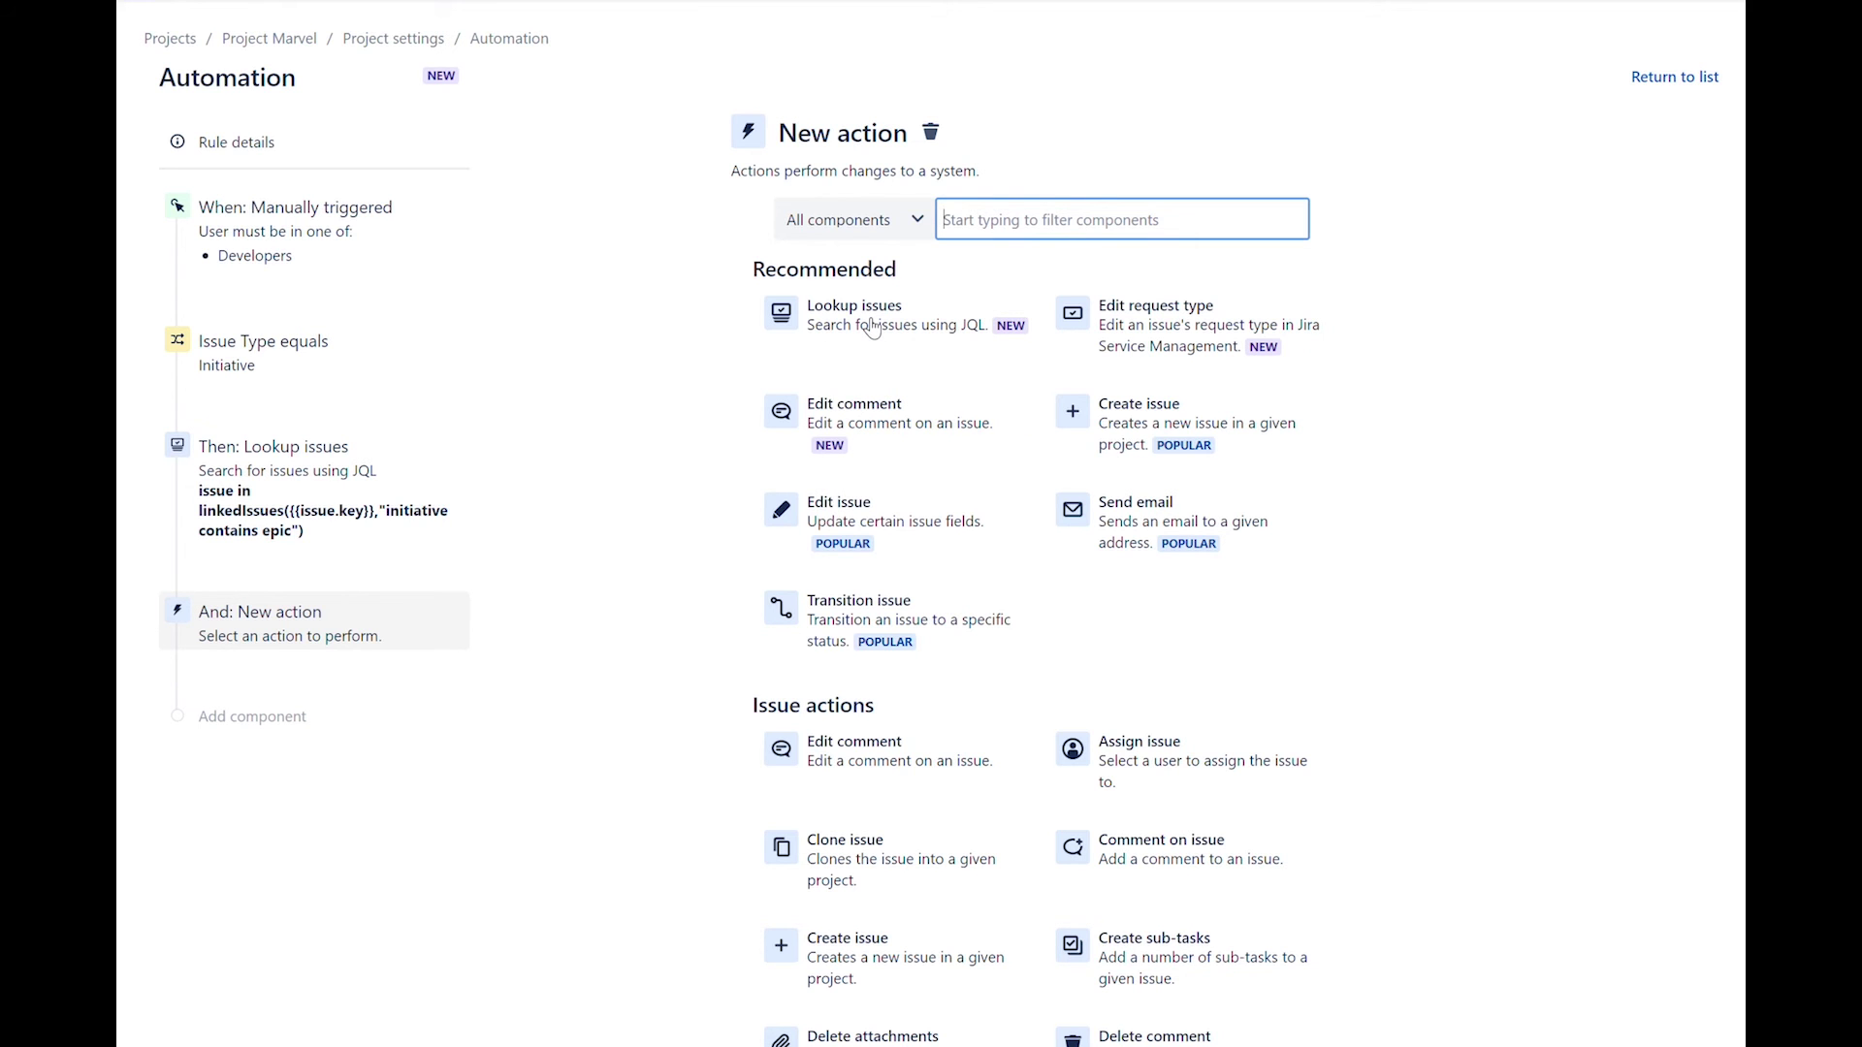
{"action": "left_click", "coordinate": [854, 524]}
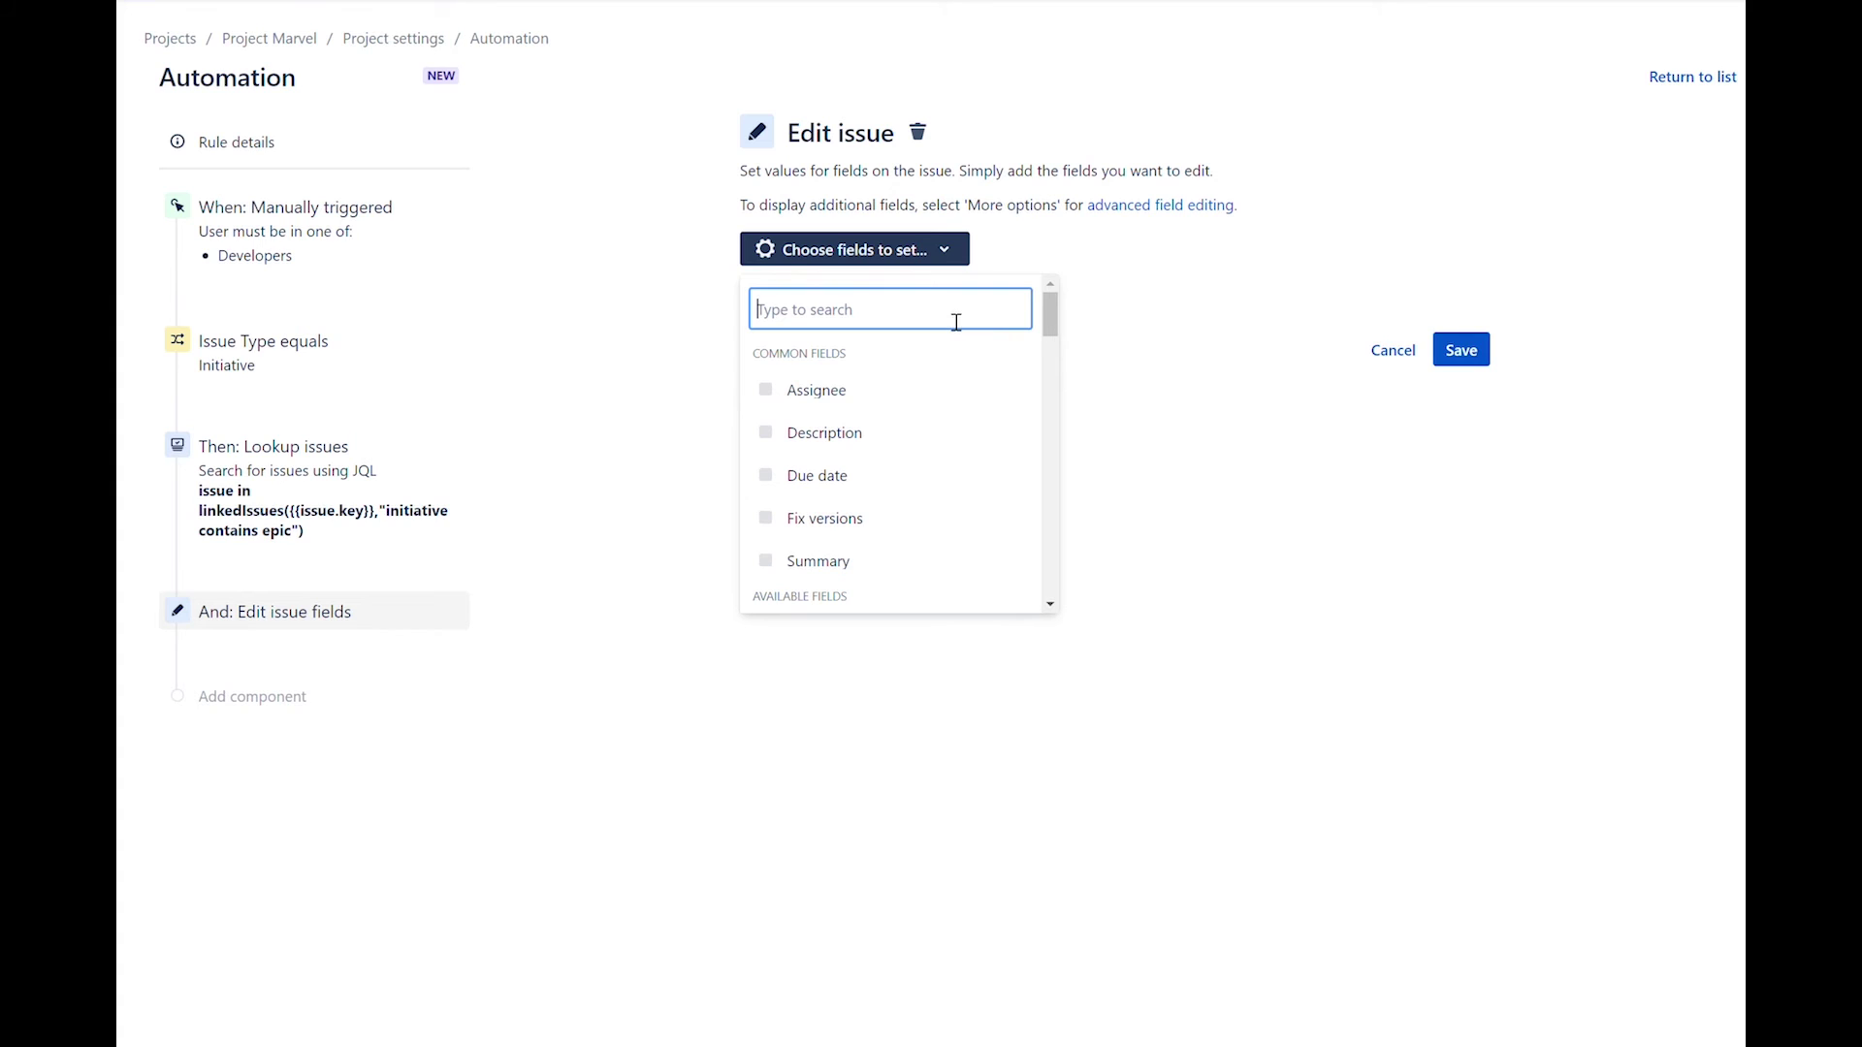
{"action": "type", "text": "story"}
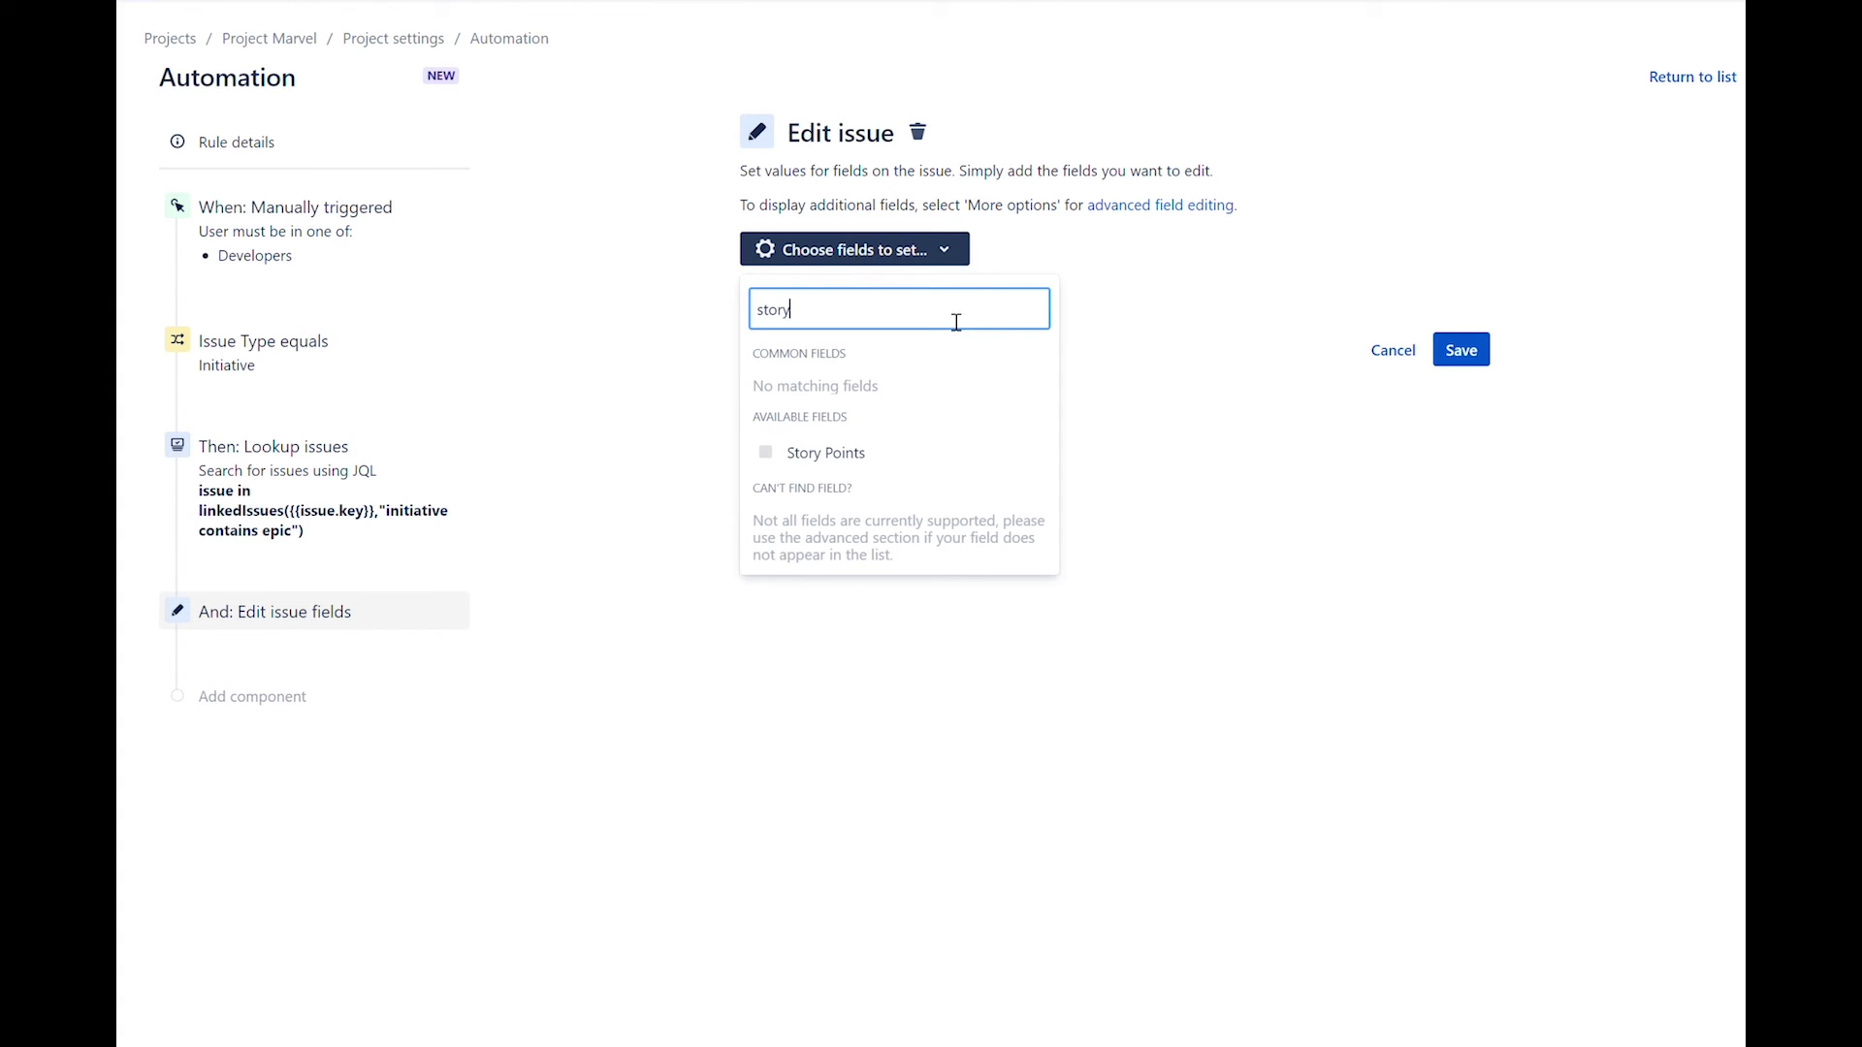
{"action": "type", "text": " p"}
{"action": "left_click", "coordinate": [825, 456]}
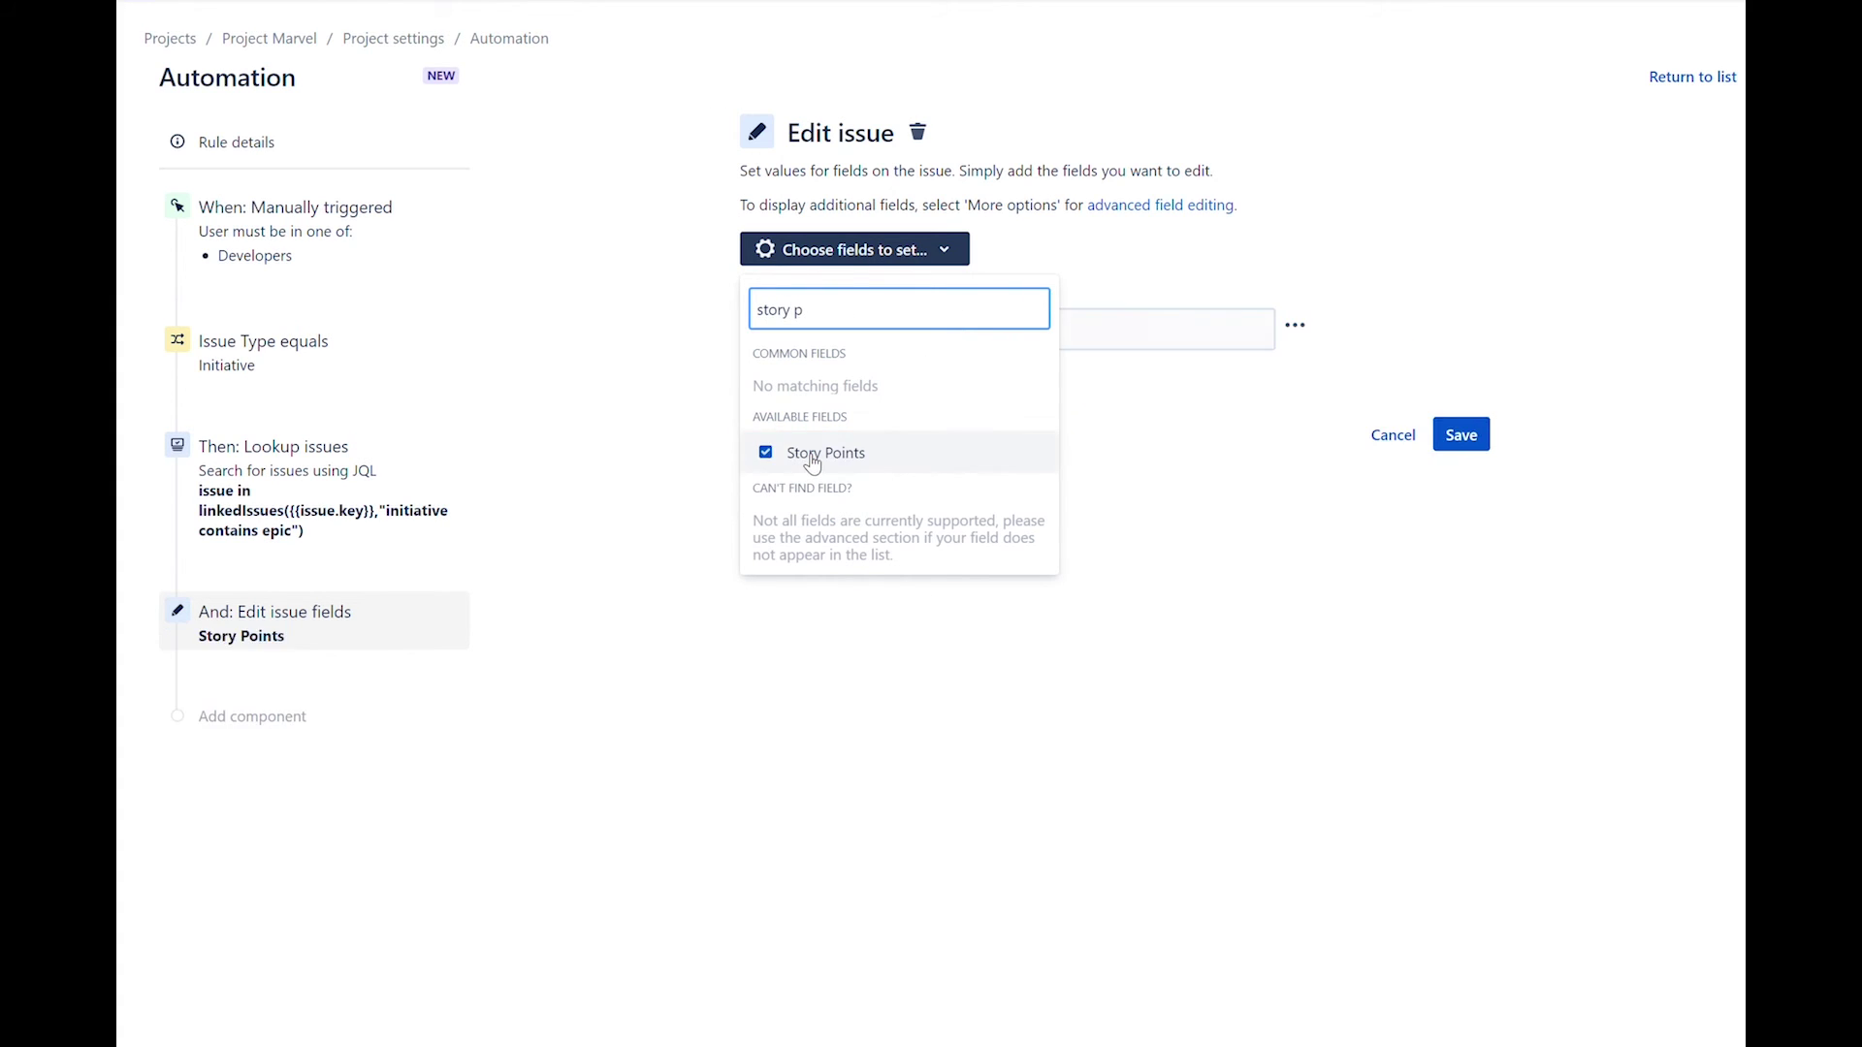
{"action": "left_click", "coordinate": [1157, 424]}
{"action": "left_click", "coordinate": [939, 340]}
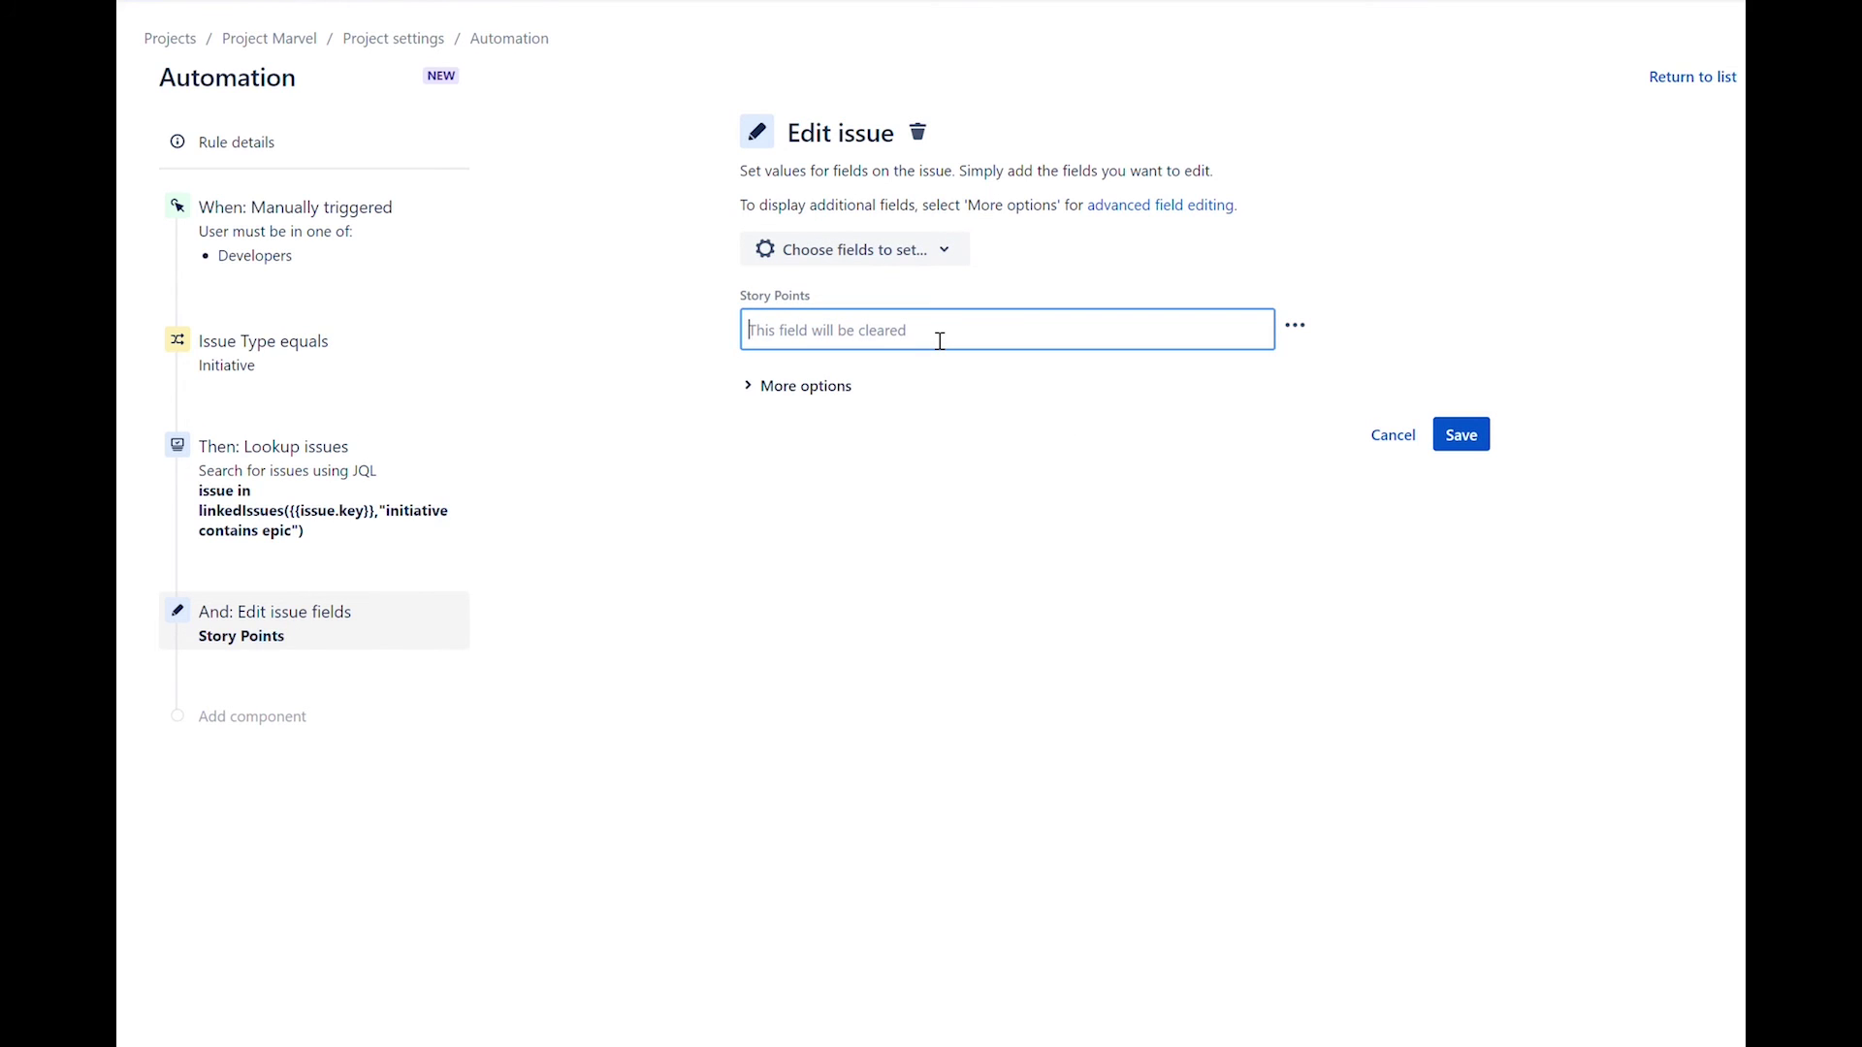
{"action": "type", "text": "{{lookupIssues.Story Points.sum}}"}
{"action": "left_click", "coordinate": [1068, 483]}
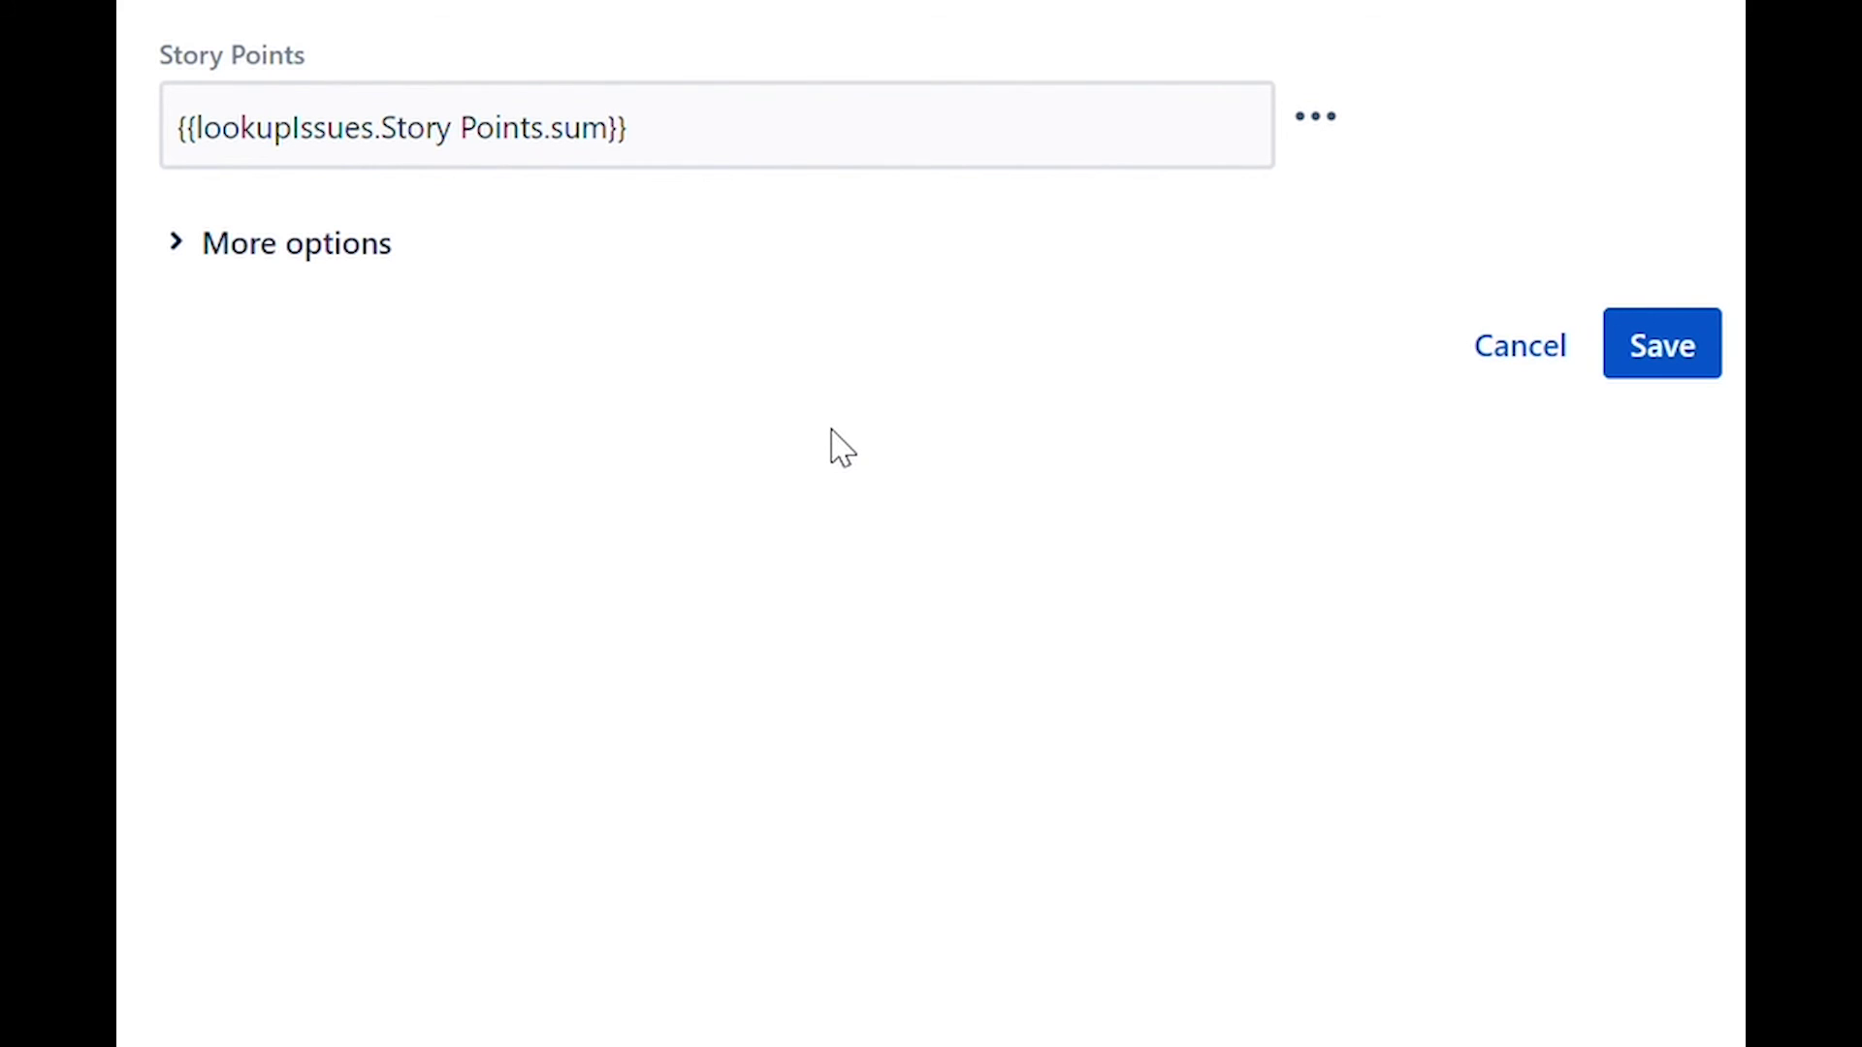
{"action": "left_click", "coordinate": [1663, 347]}
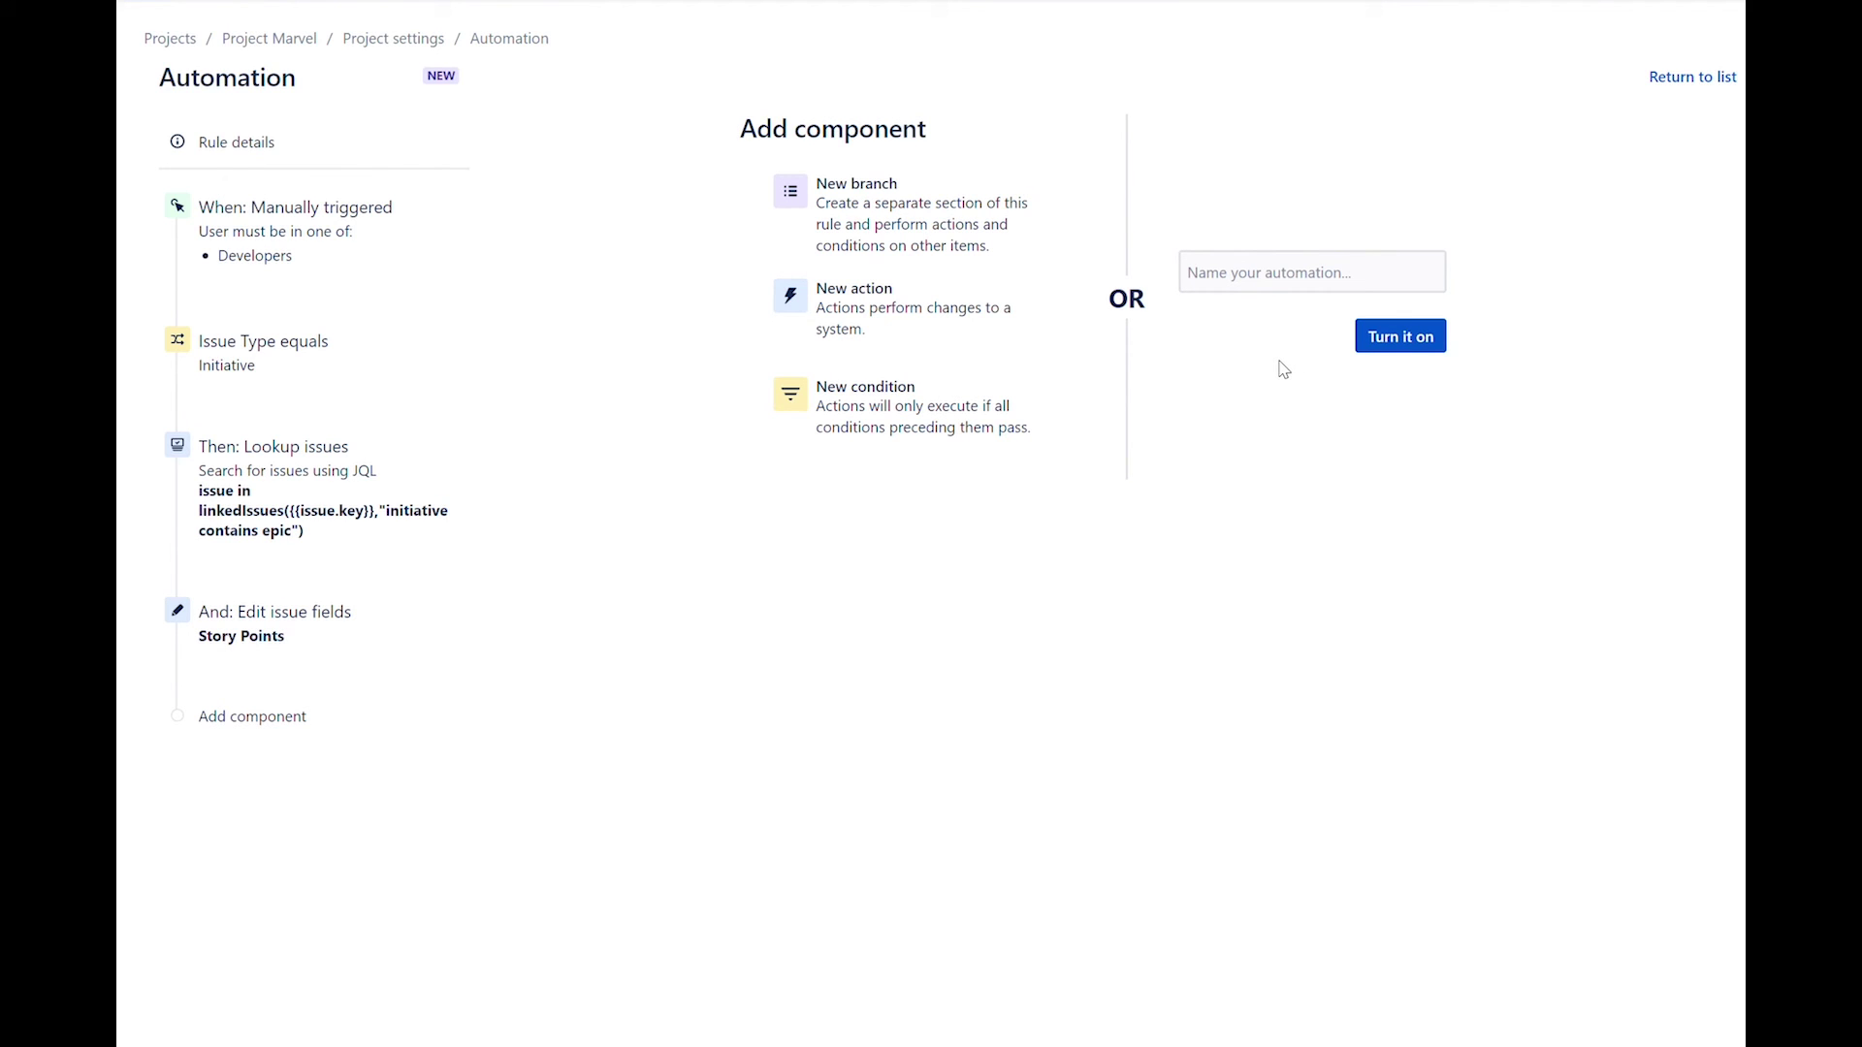
Enter 'Sum Up Story Points From Epics to Initiative' as the rule name and enable it
{"action": "left_click", "coordinate": [1241, 282]}
{"action": "type", "text": "Sum Up Story Points From Epics to Initiative"}
{"action": "left_click", "coordinate": [1182, 488]}
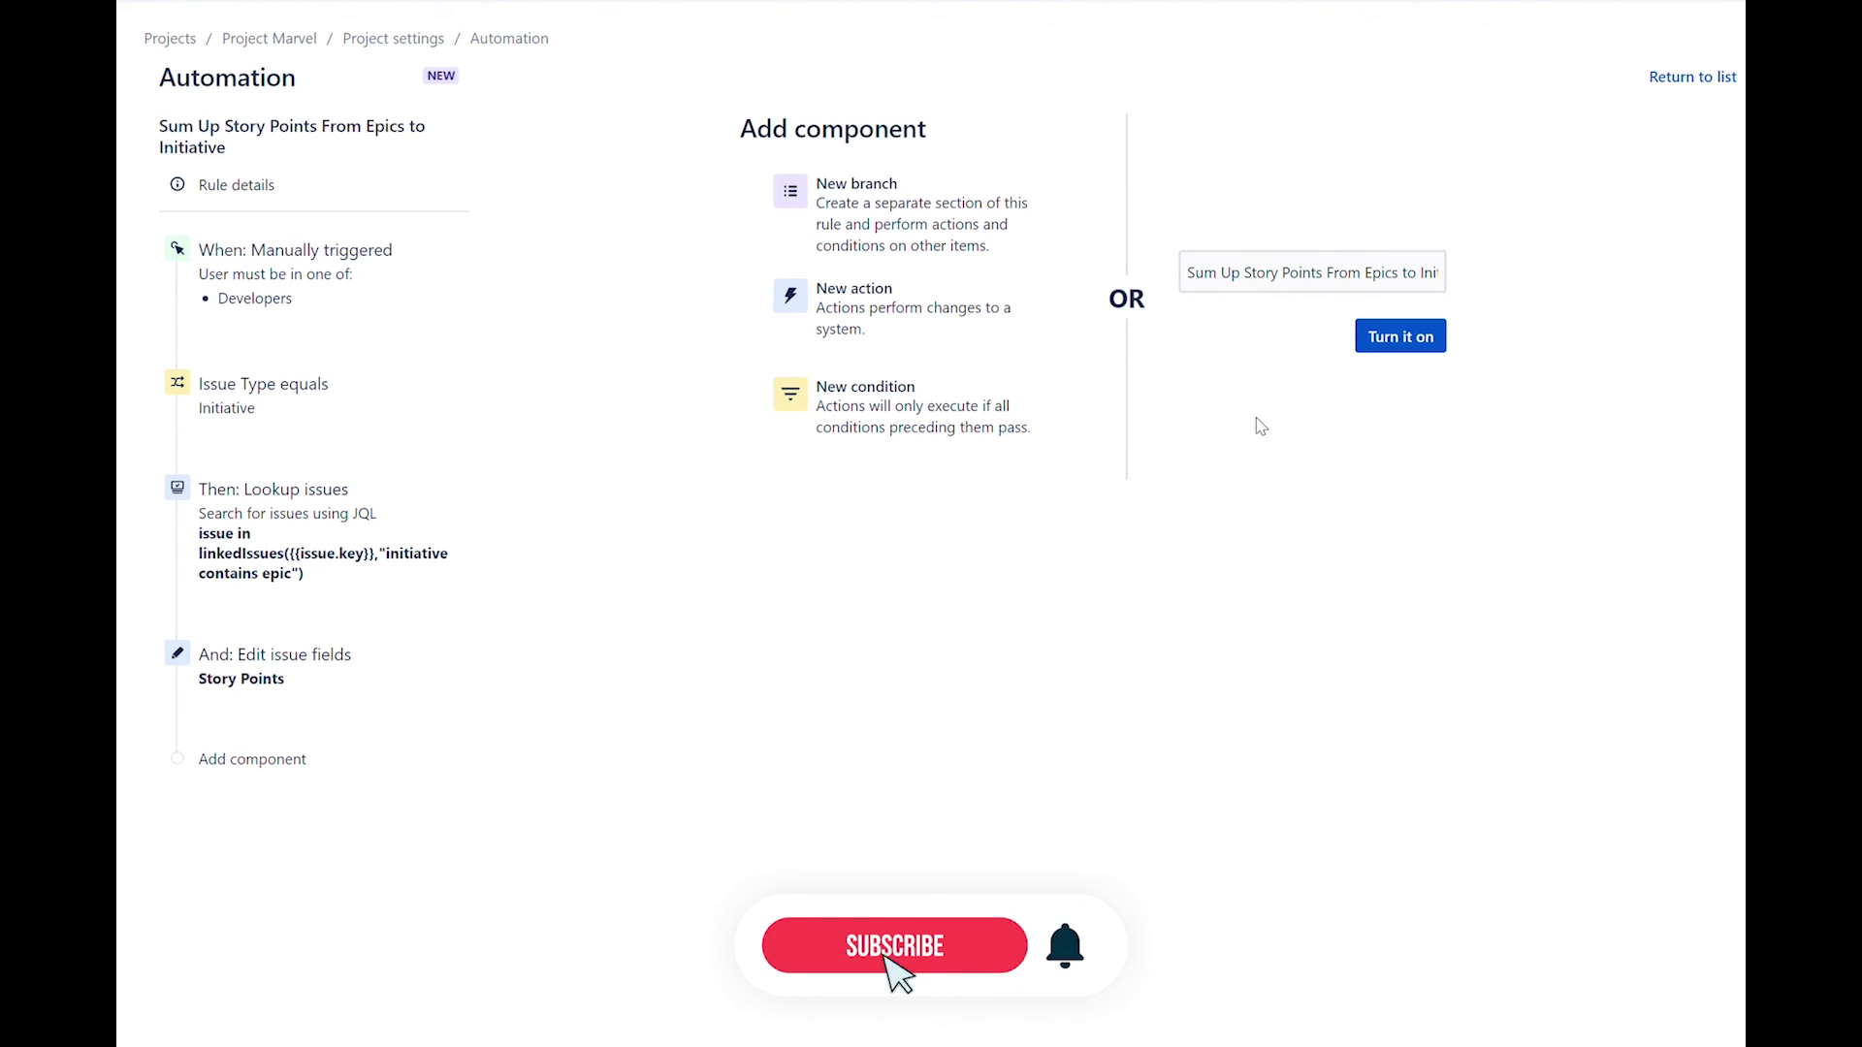
{"action": "left_click", "coordinate": [1393, 351]}
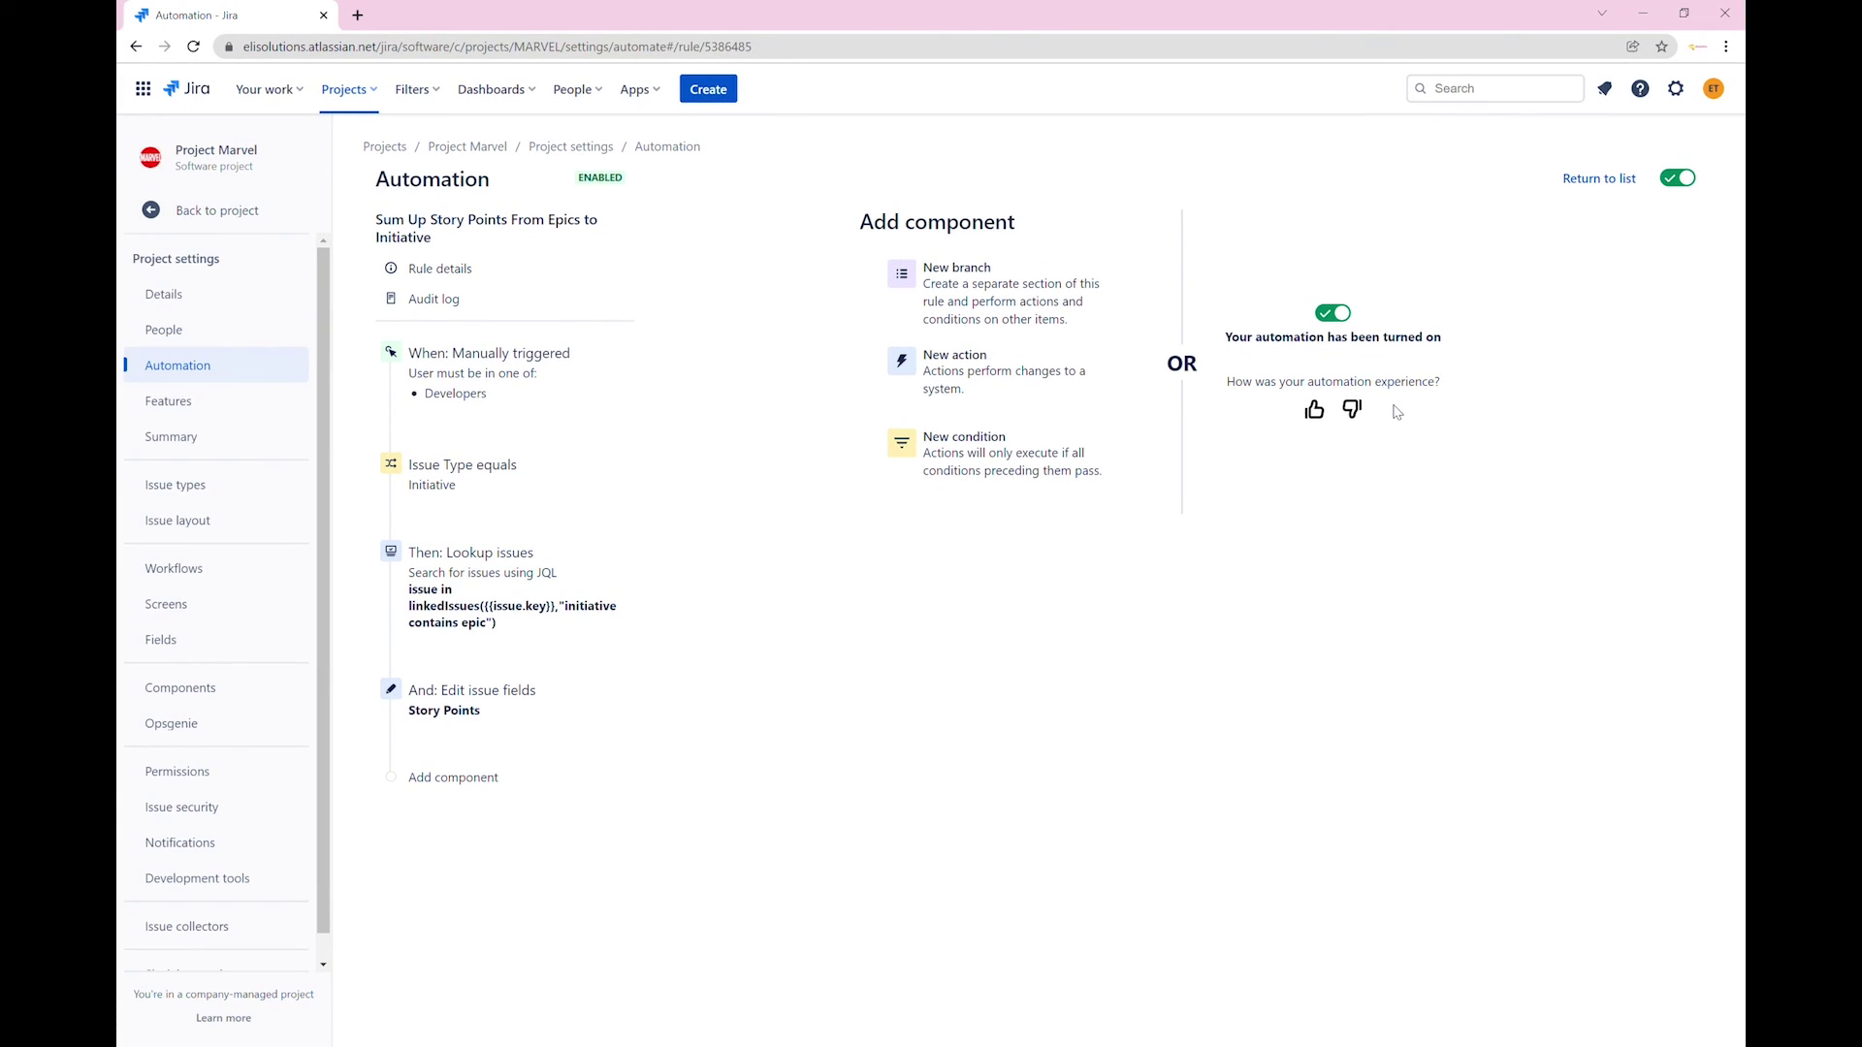
Run the Sum Up Story Points rule on MARVEL-57 New Initiative and check its 35 total
{"action": "left_click", "coordinate": [281, 94]}
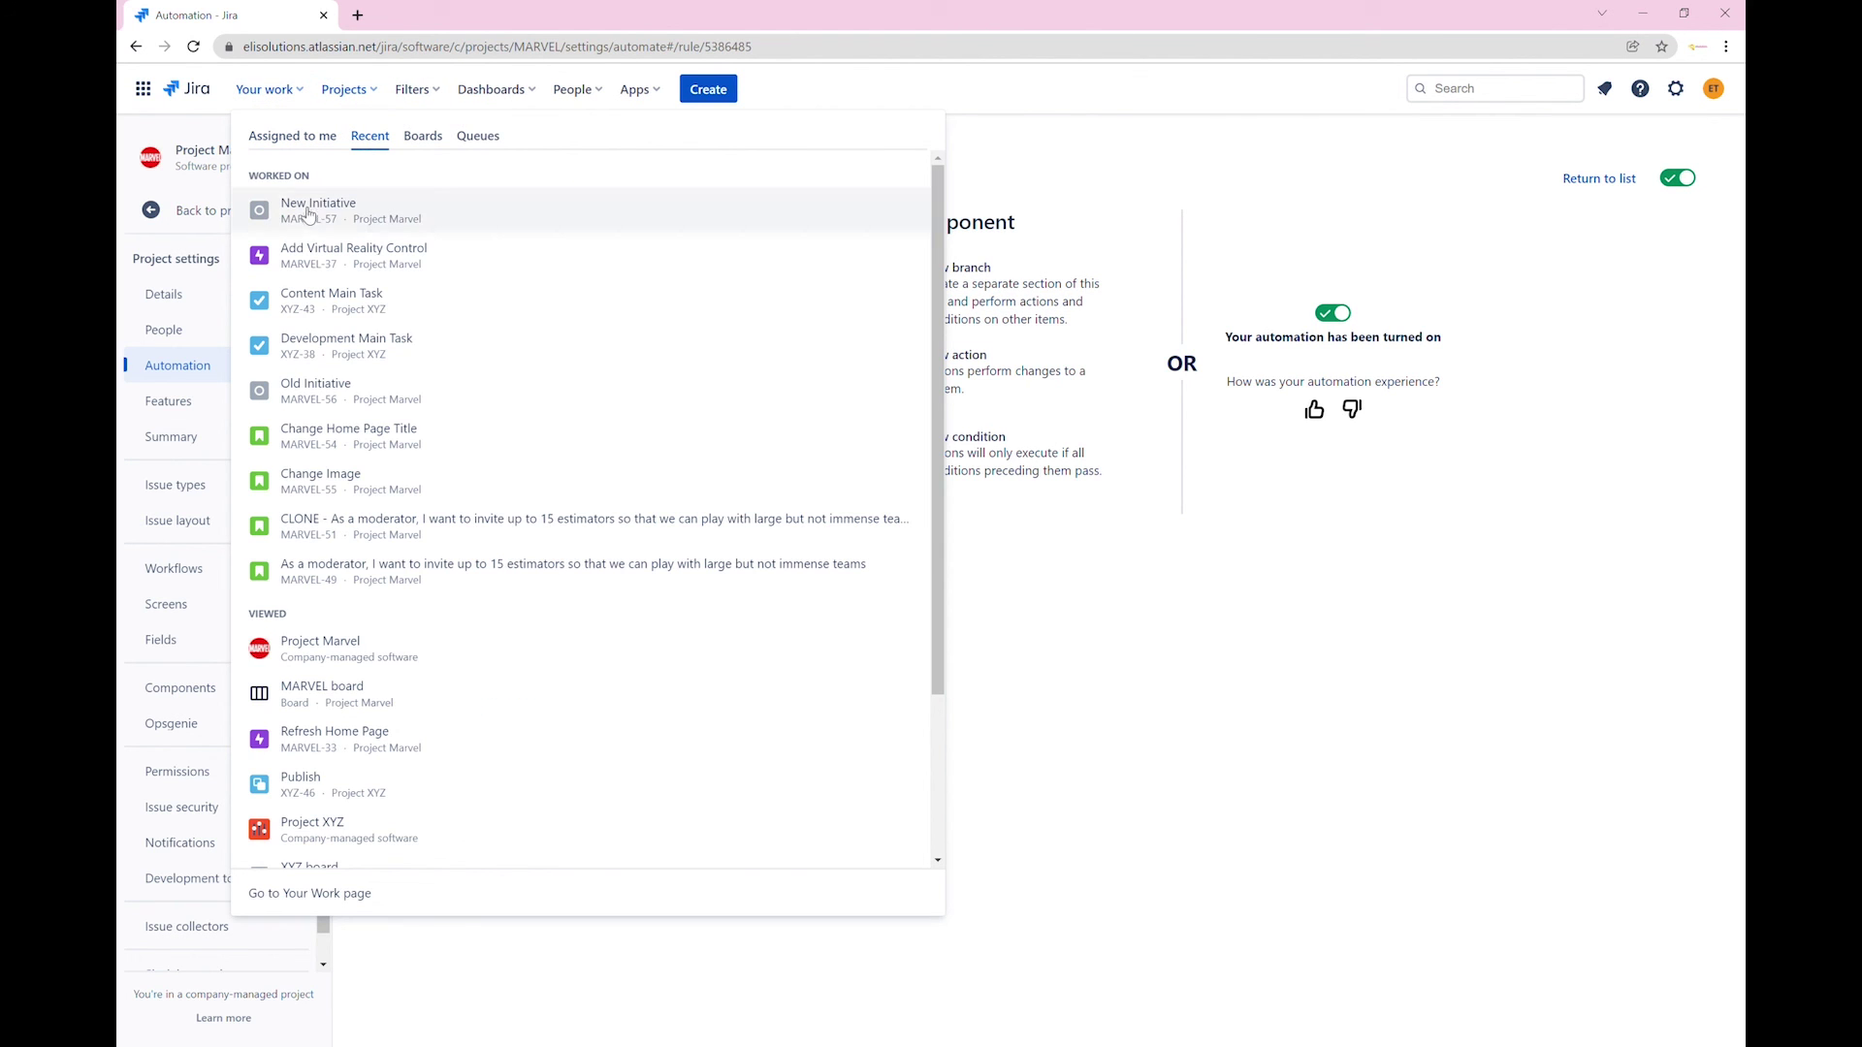
{"action": "left_click", "coordinate": [310, 209]}
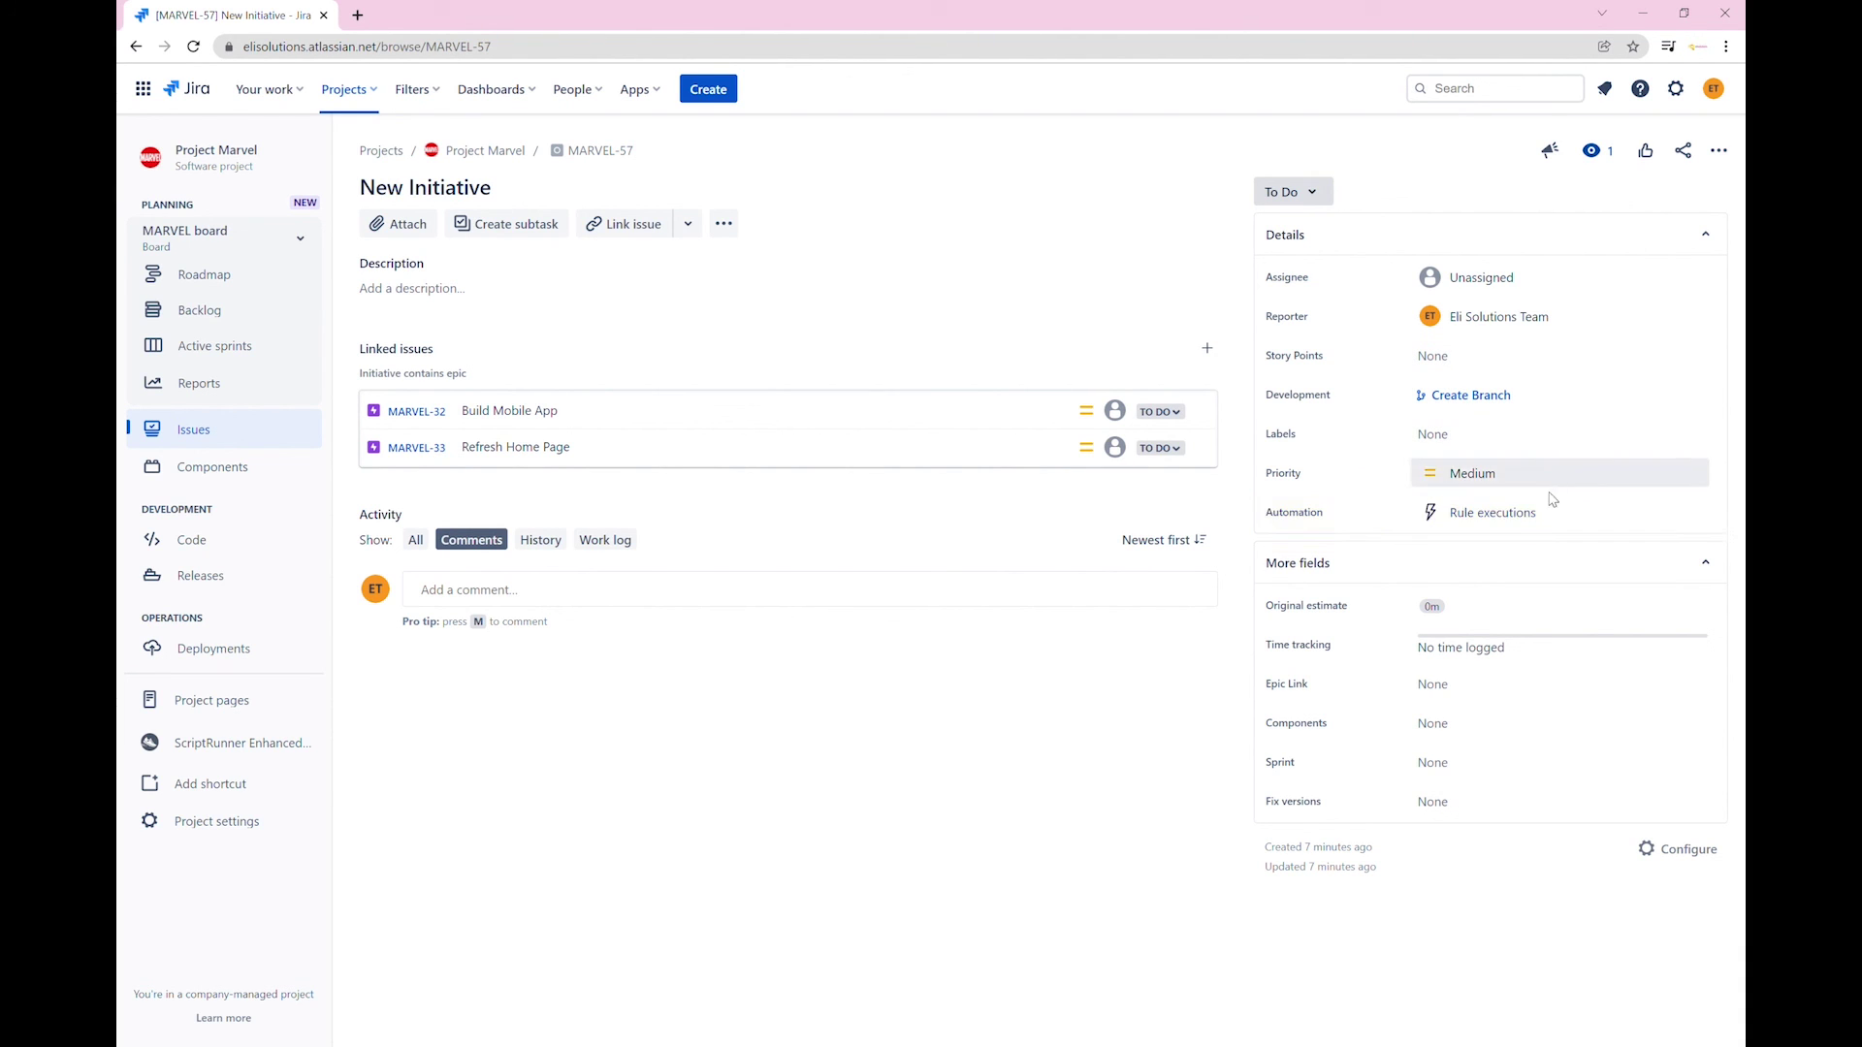
{"action": "left_click", "coordinate": [1693, 521]}
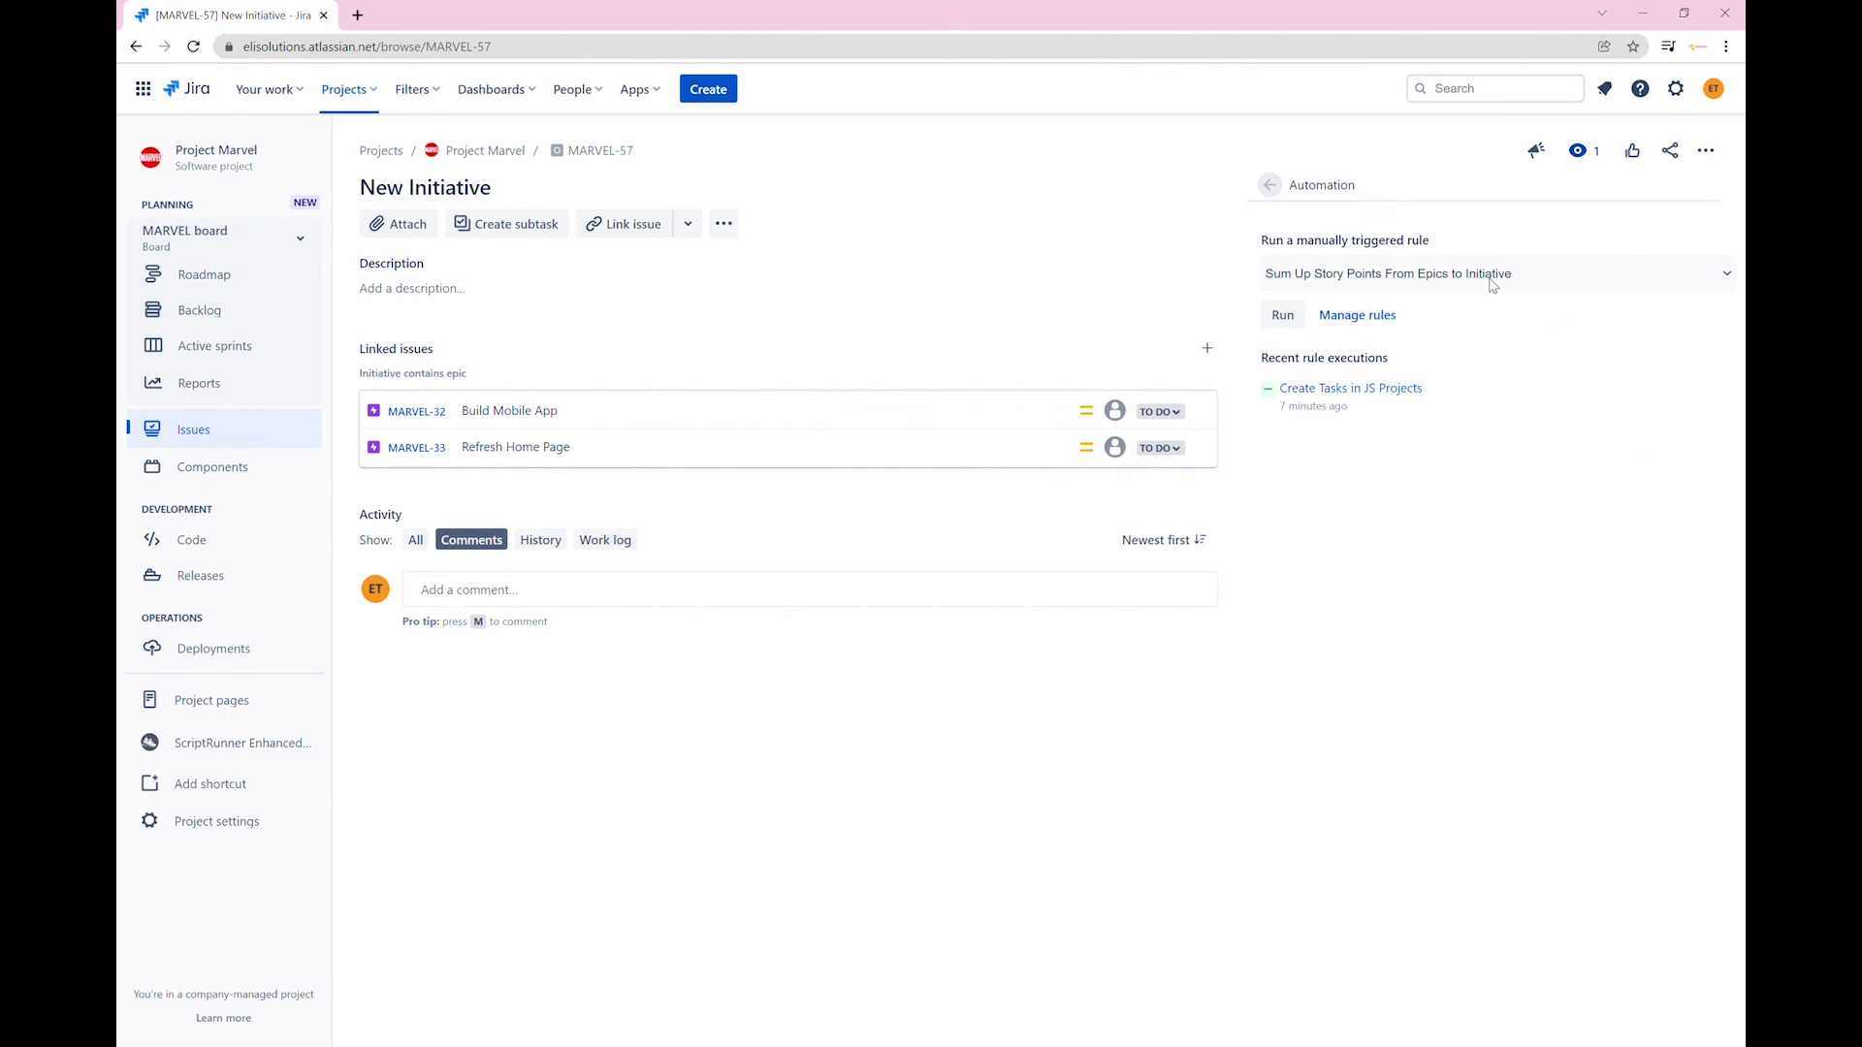
{"action": "left_click", "coordinate": [1626, 282]}
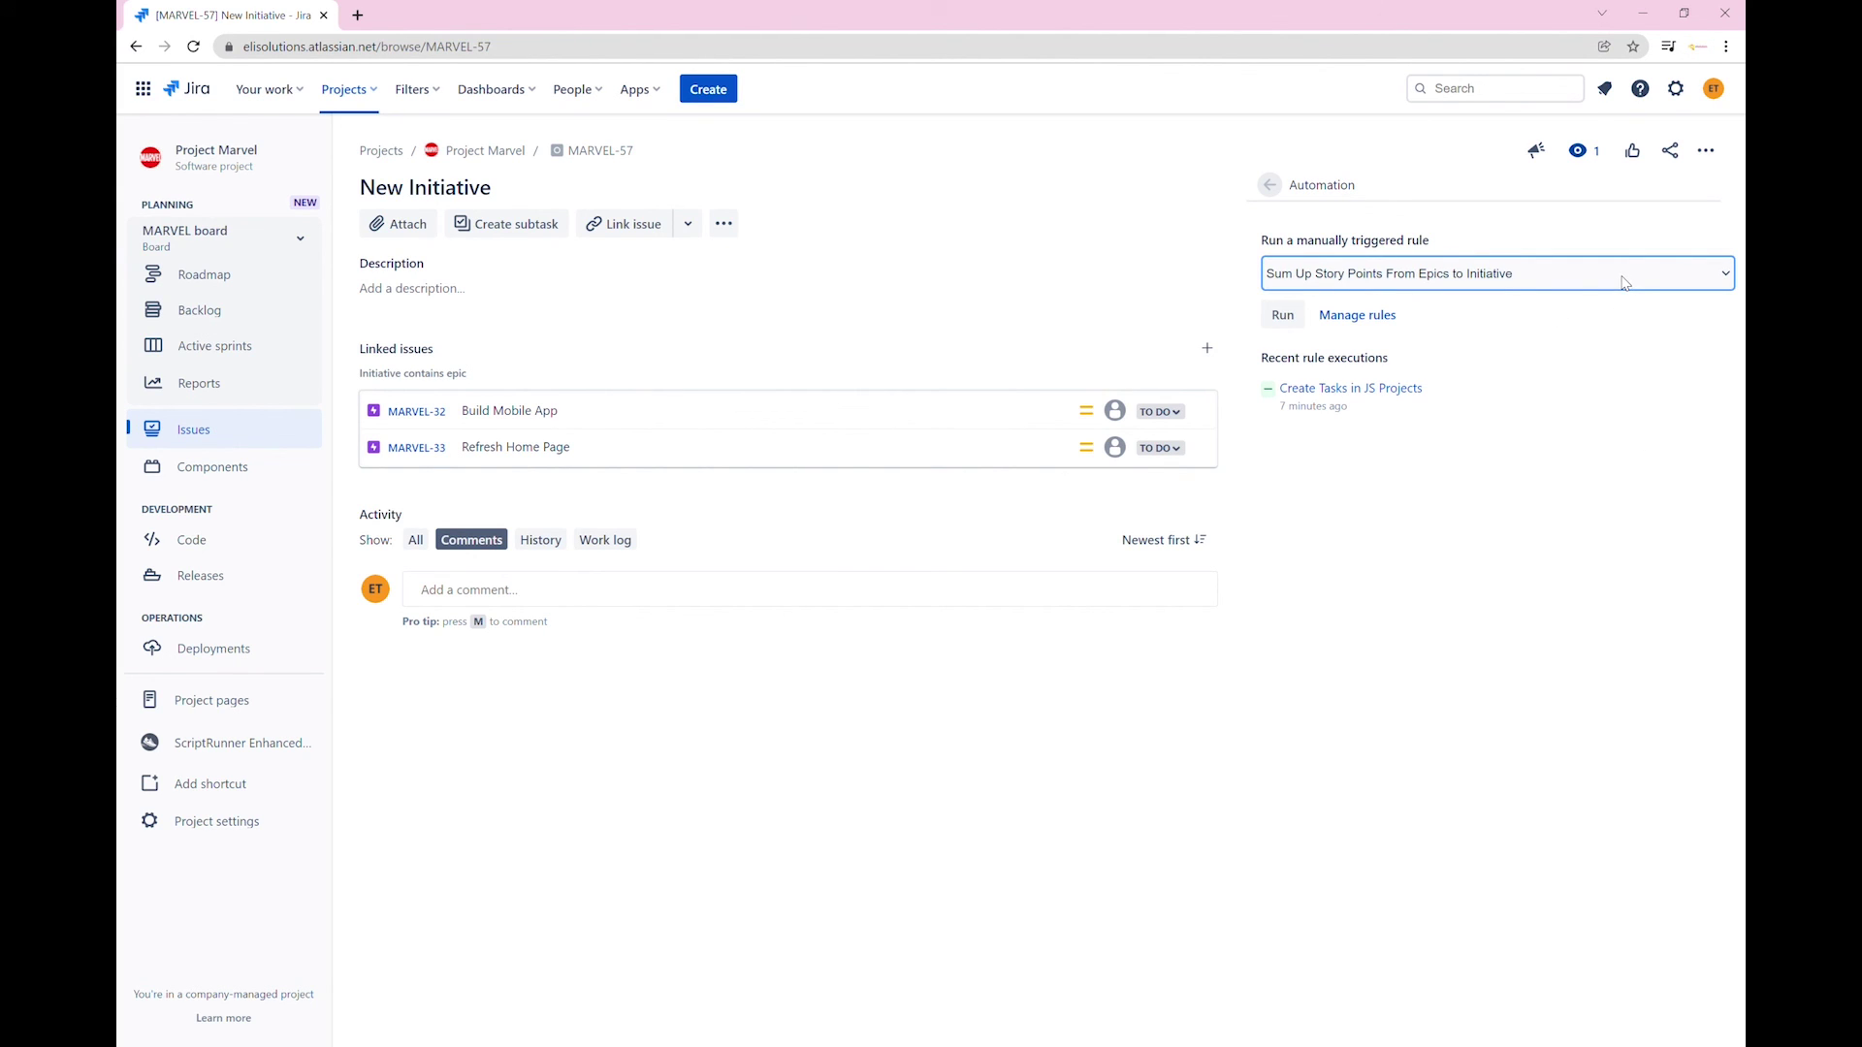
{"action": "left_click", "coordinate": [1283, 315]}
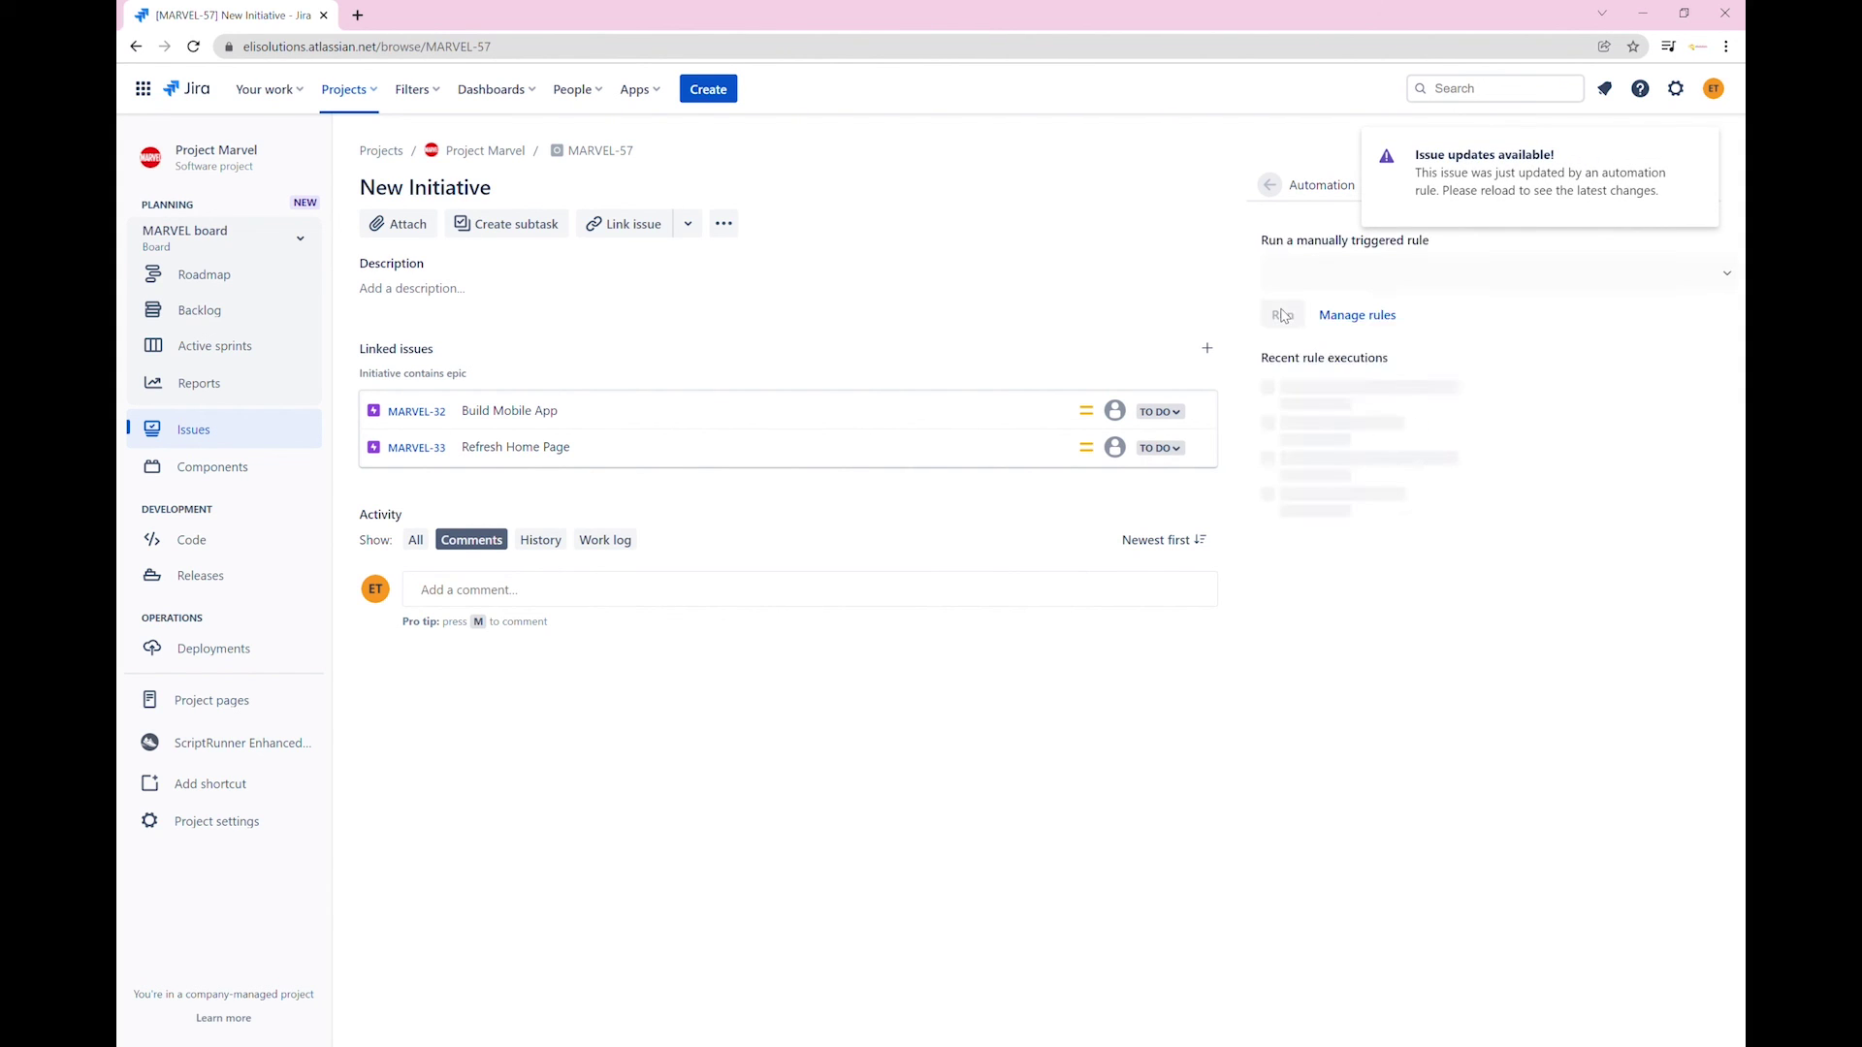
{"action": "left_click", "coordinate": [1269, 185]}
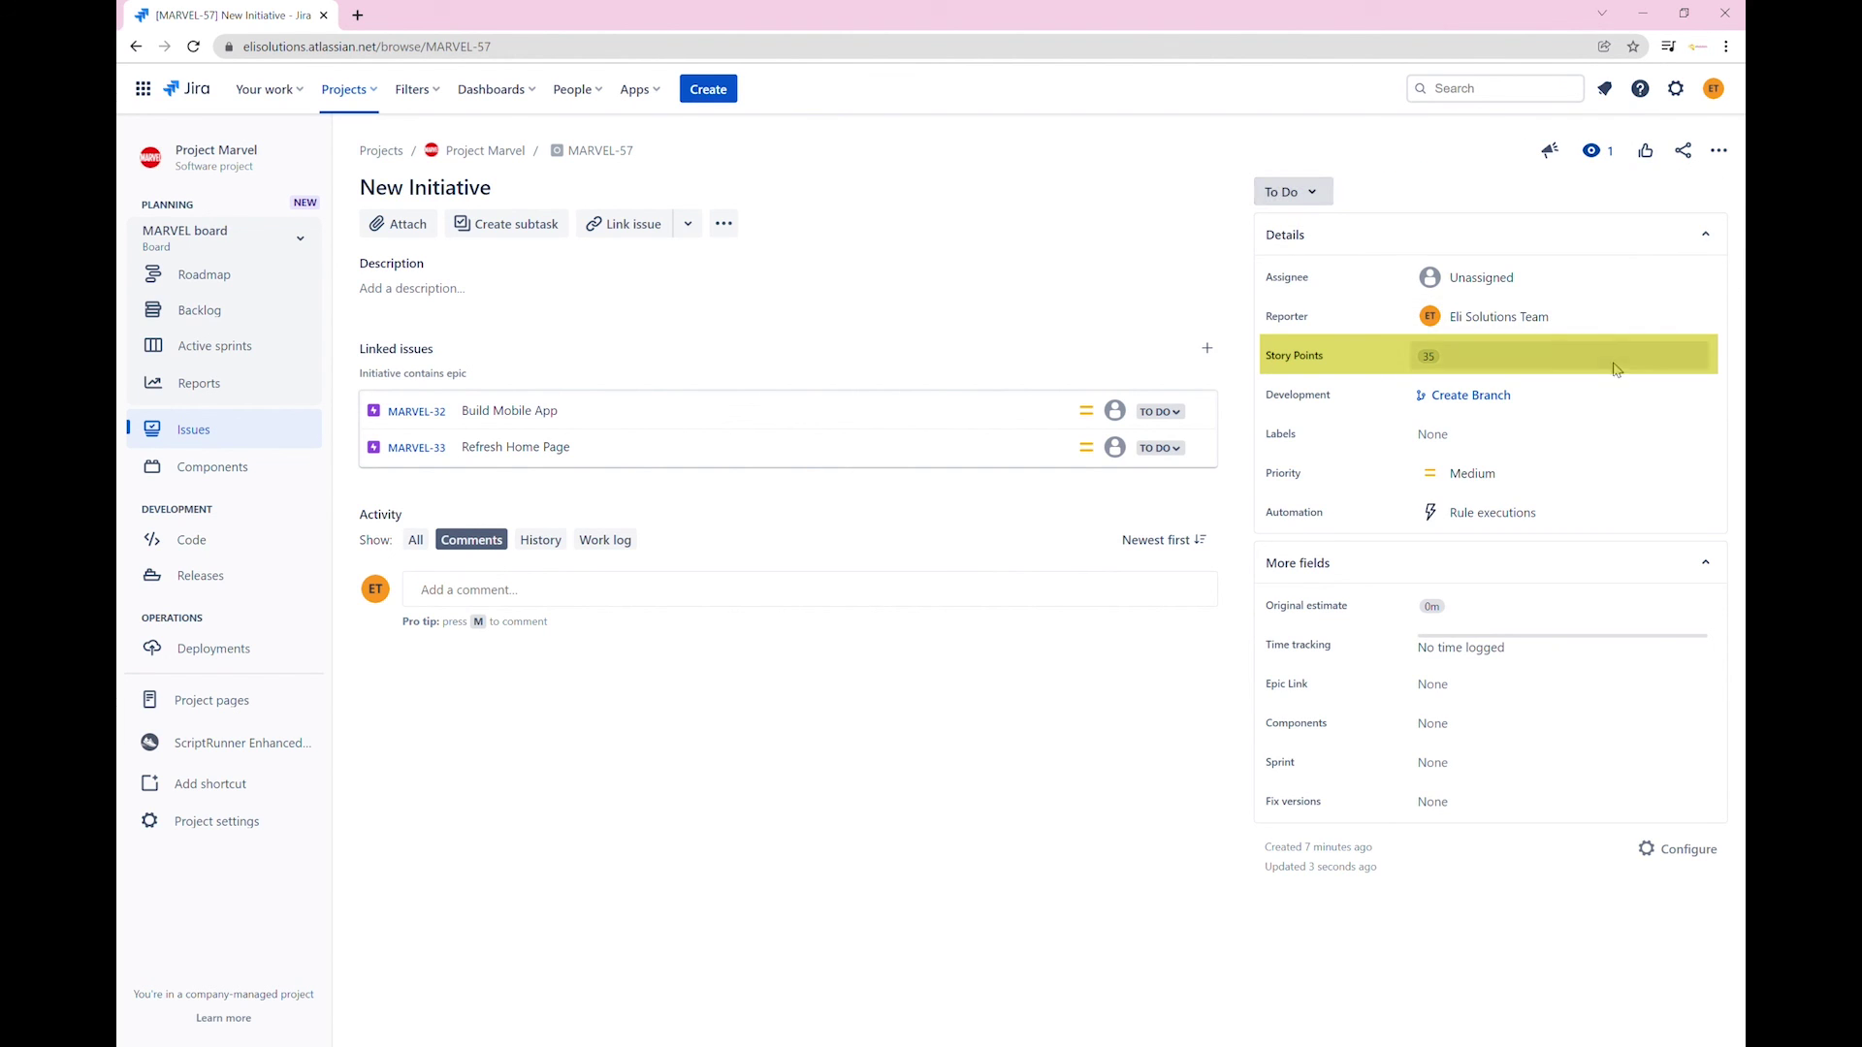